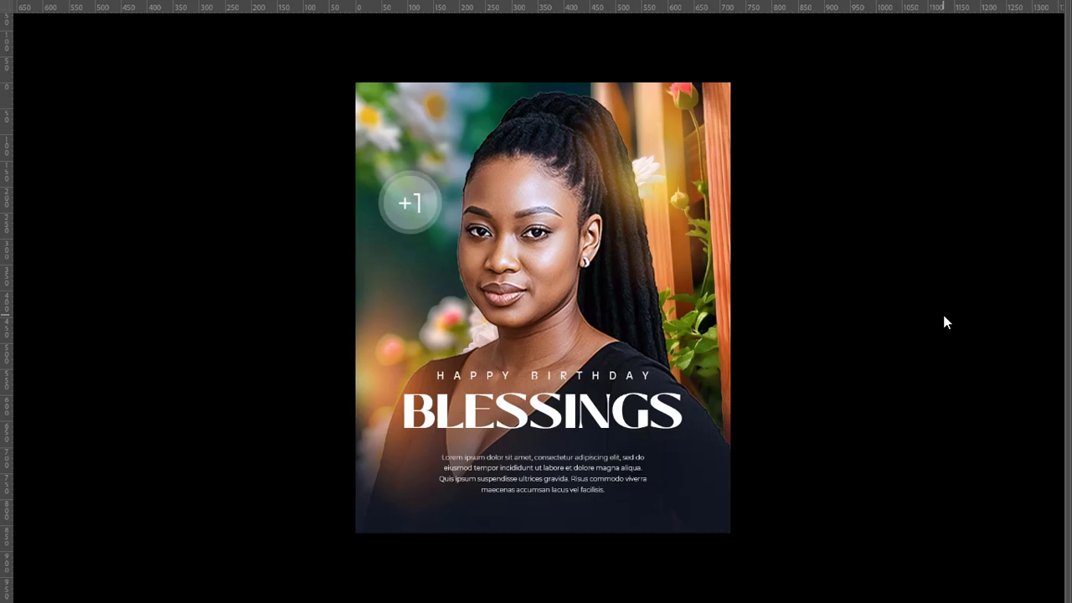
Create a new portrait RGB document of 720 x 865 pixels at 300 pixels/inch
{"action": "key", "text": "f"}
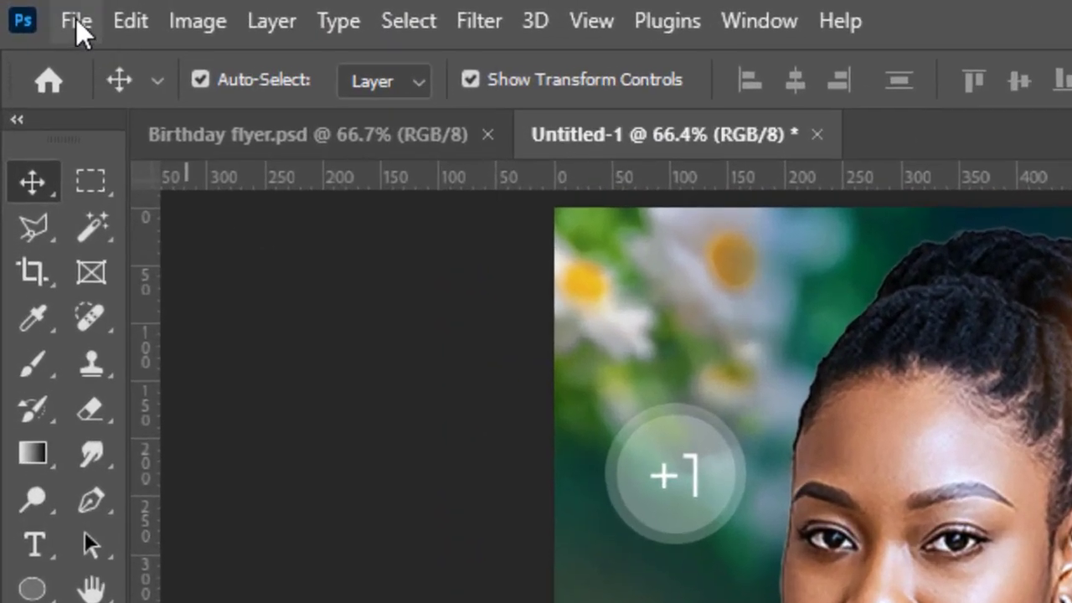
{"action": "left_click", "coordinate": [34, 10]}
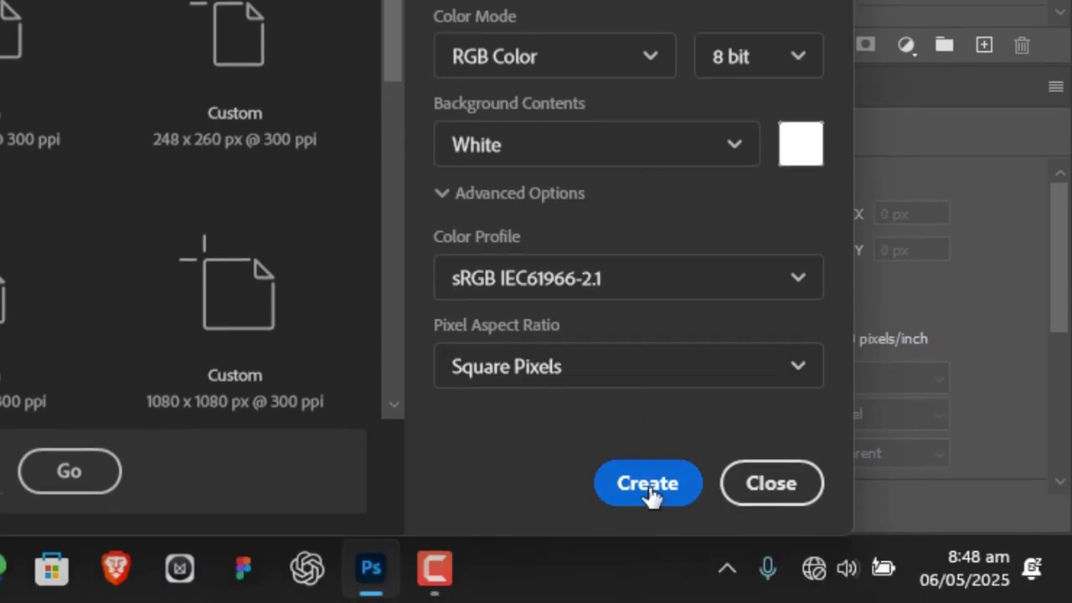
{"action": "left_click", "coordinate": [648, 492]}
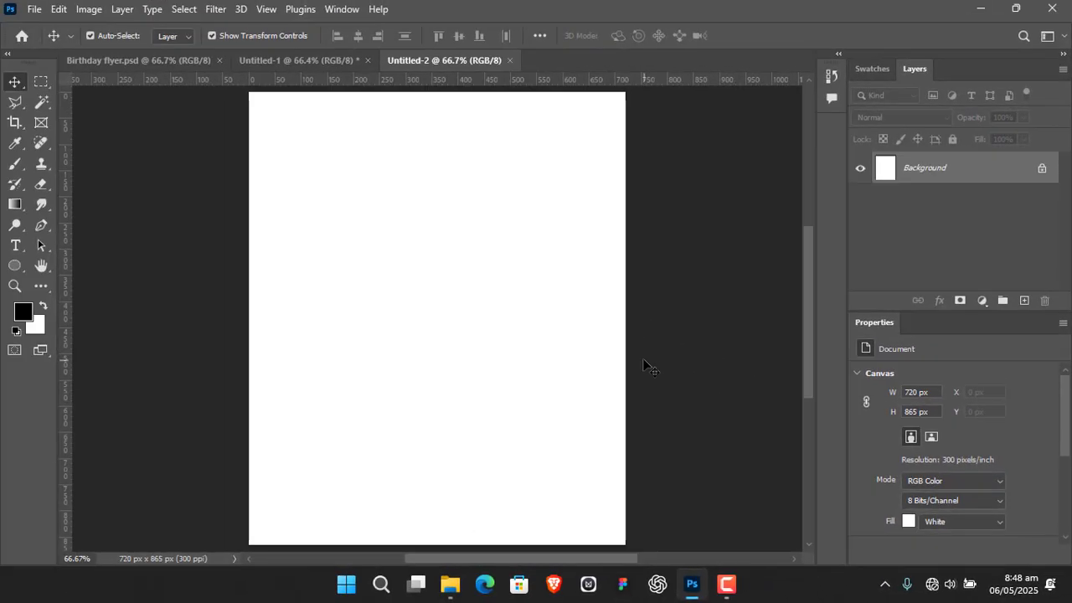
Place BACKGROUND.png from the NEW BLACK GIRL BD folder and enlarge it to span the full canvas width
{"action": "left_click", "coordinate": [451, 584]}
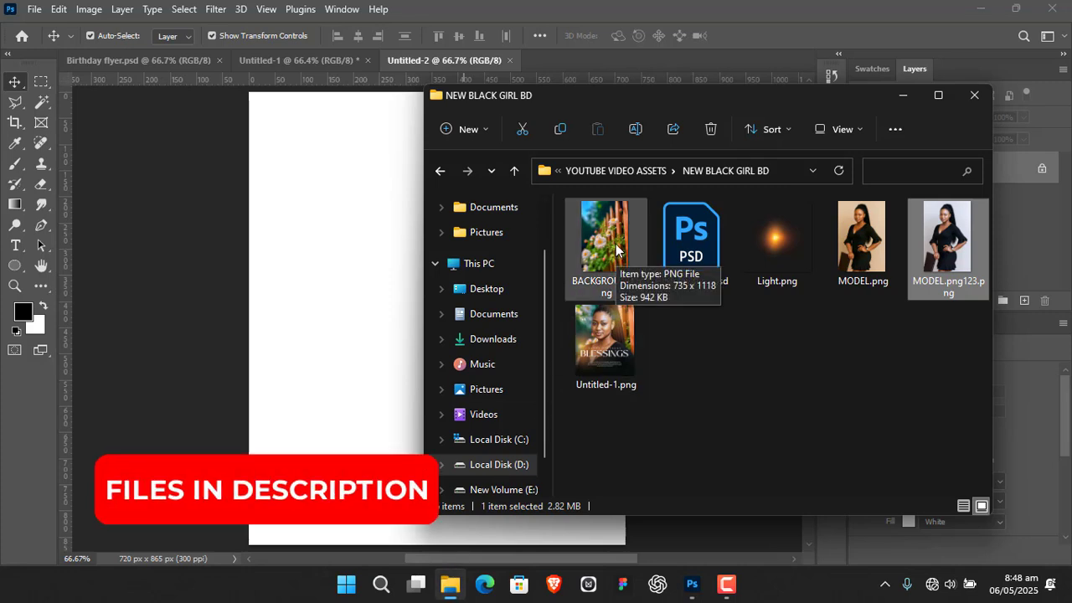
{"action": "left_click_drag", "start_coordinate": [616, 248], "coordinate": [354, 290]}
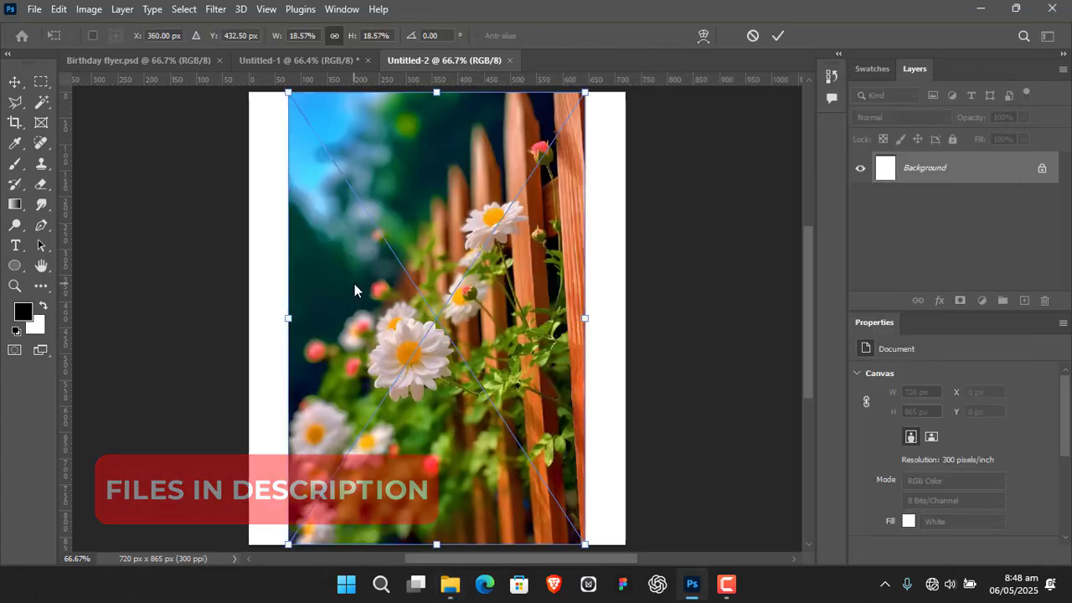
{"action": "left_click_drag", "start_coordinate": [586, 320], "coordinate": [626, 331]}
{"action": "left_click_drag", "start_coordinate": [288, 318], "coordinate": [249, 319]}
{"action": "left_click", "coordinate": [775, 38]}
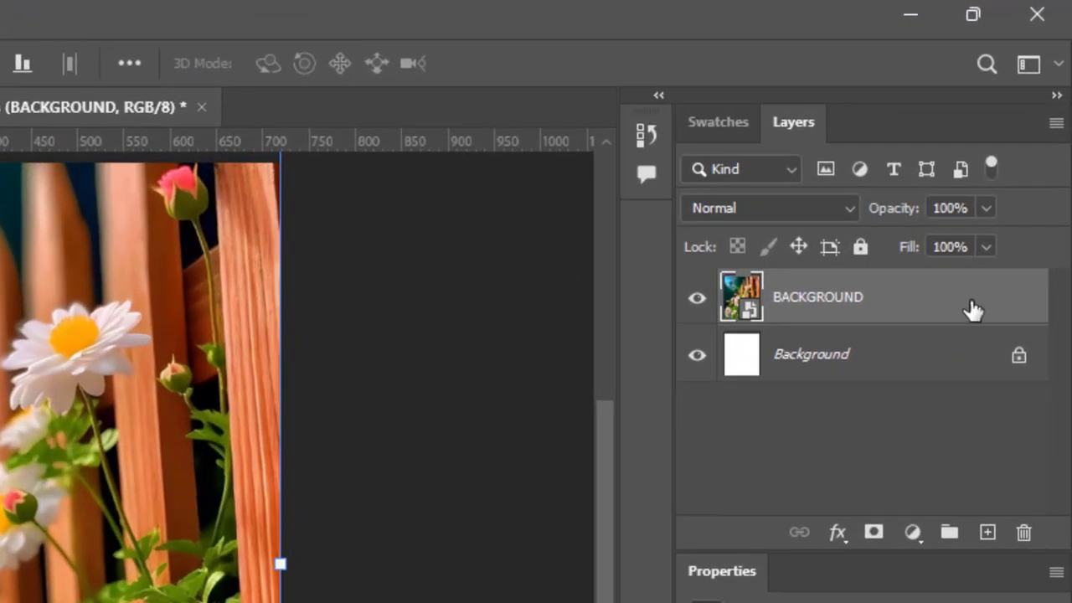
Position a horizontally flipped duplicate of the BACKGROUND layer so its blurred daisies cover the canvas's upper-left corner
{"action": "left_click_drag", "start_coordinate": [950, 308], "coordinate": [987, 531]}
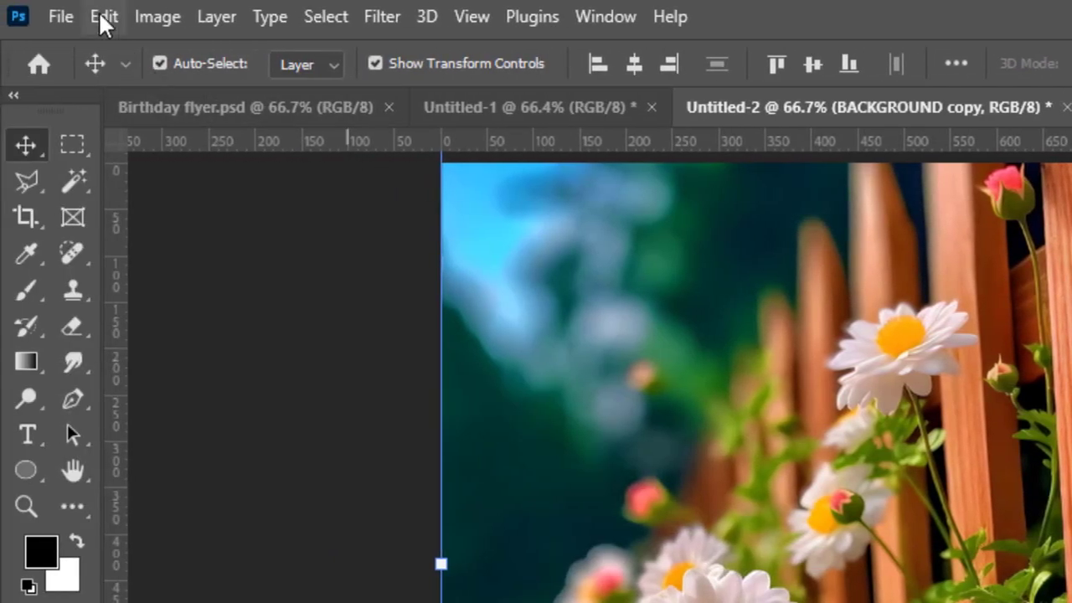
{"action": "left_click", "coordinate": [104, 14]}
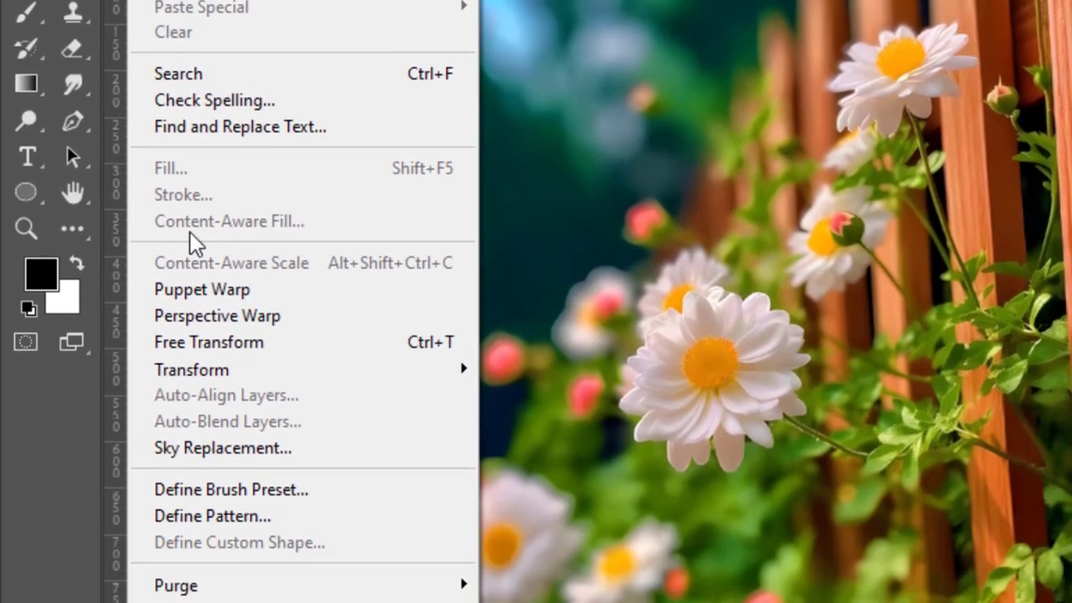
{"action": "mouse_move", "coordinate": [233, 525]}
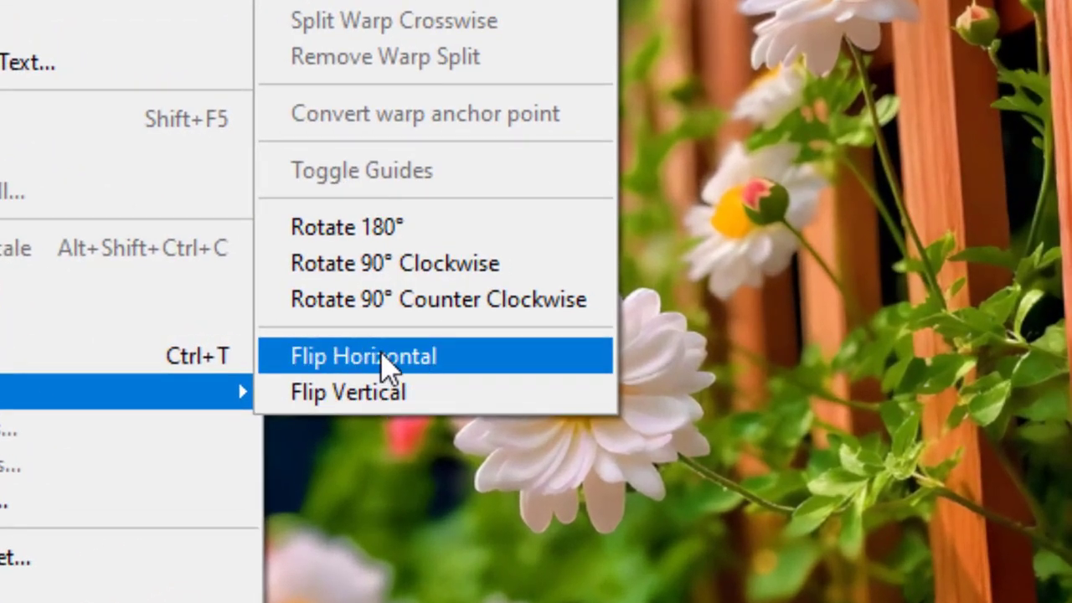
{"action": "left_click", "coordinate": [385, 360]}
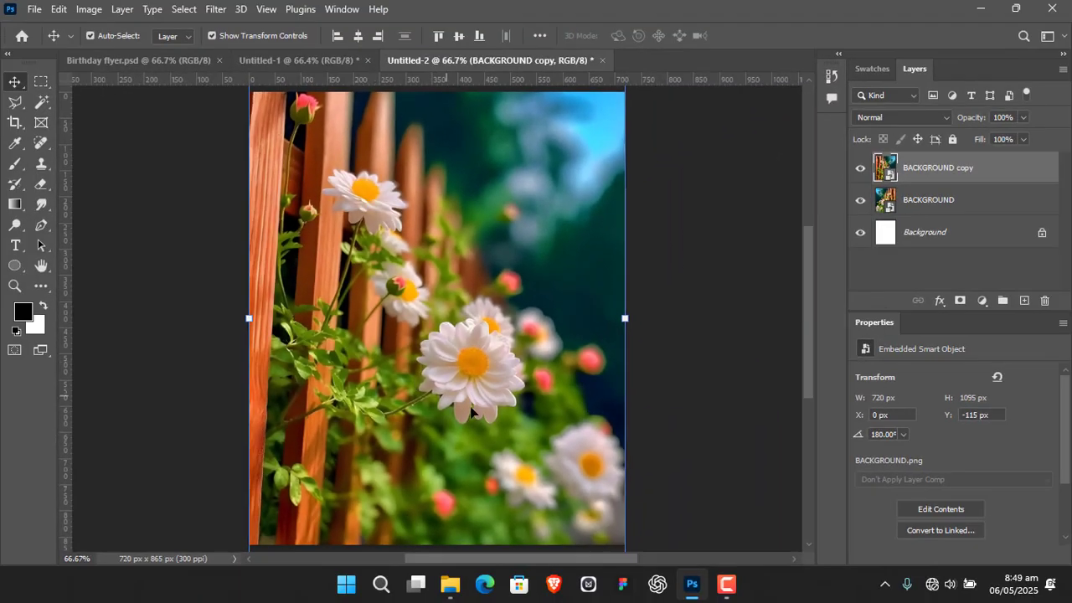
{"action": "left_click_drag", "start_coordinate": [554, 480], "coordinate": [290, 139]}
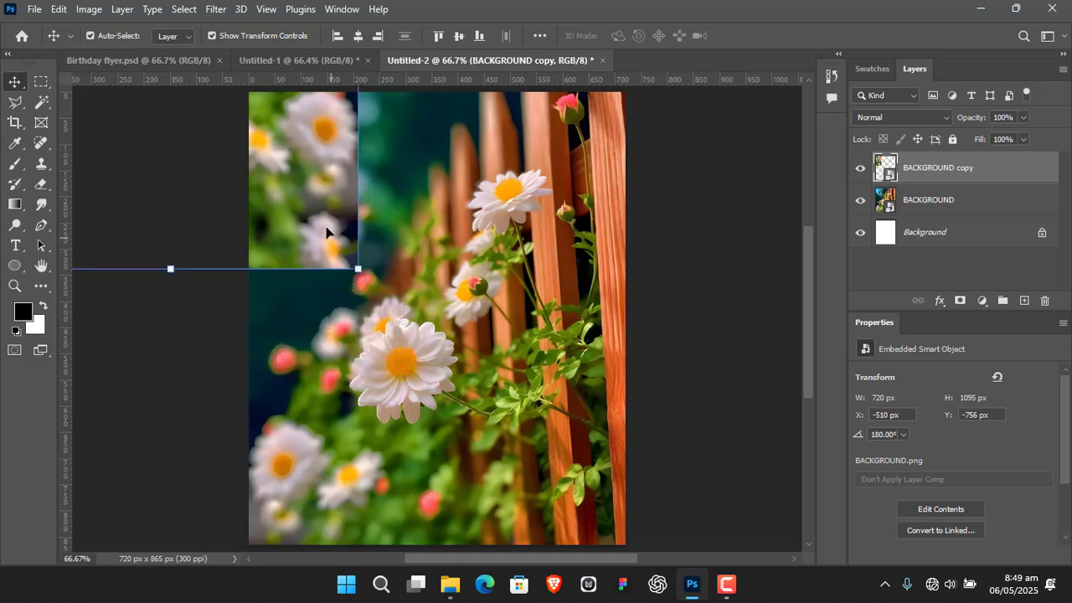
{"action": "left_click_drag", "start_coordinate": [327, 232], "coordinate": [313, 216]}
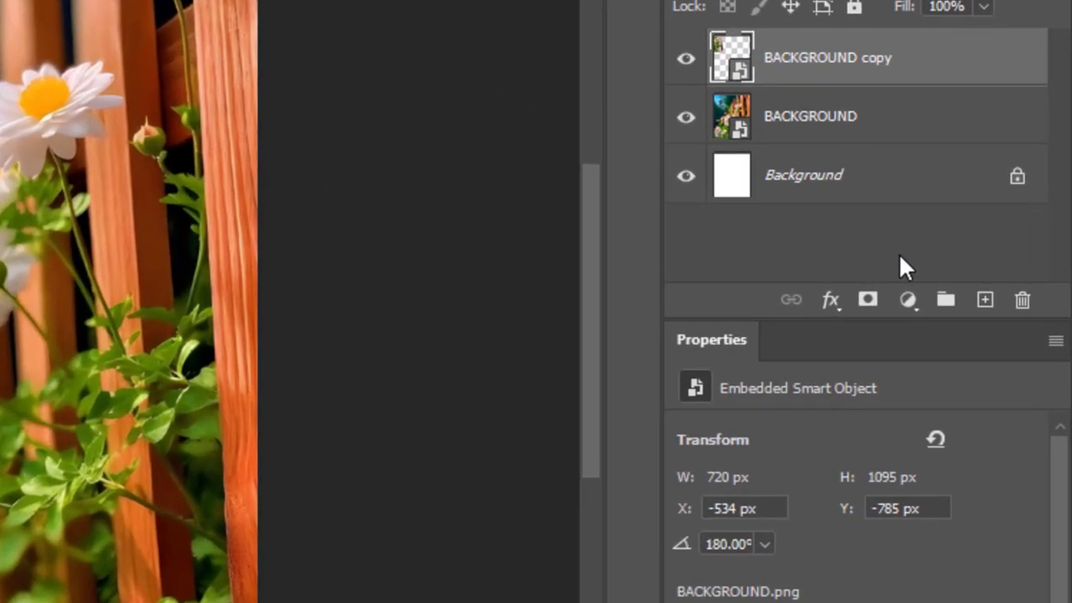
Add a layer mask to BACKGROUND copy and blend away its hard edges with a soft black 187 px brush
{"action": "left_click", "coordinate": [869, 301]}
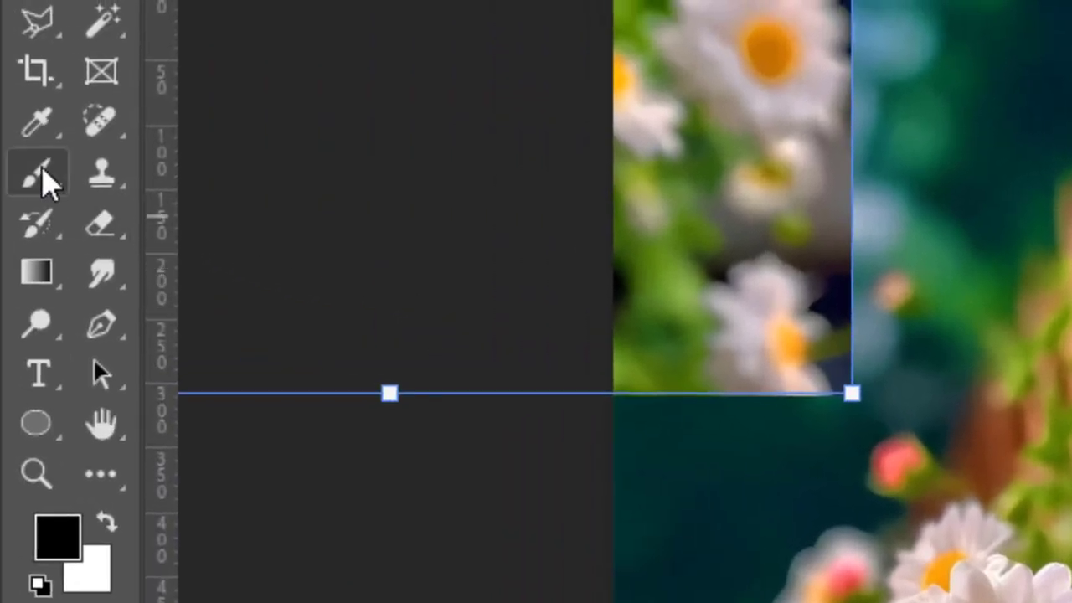
{"action": "left_click", "coordinate": [40, 174]}
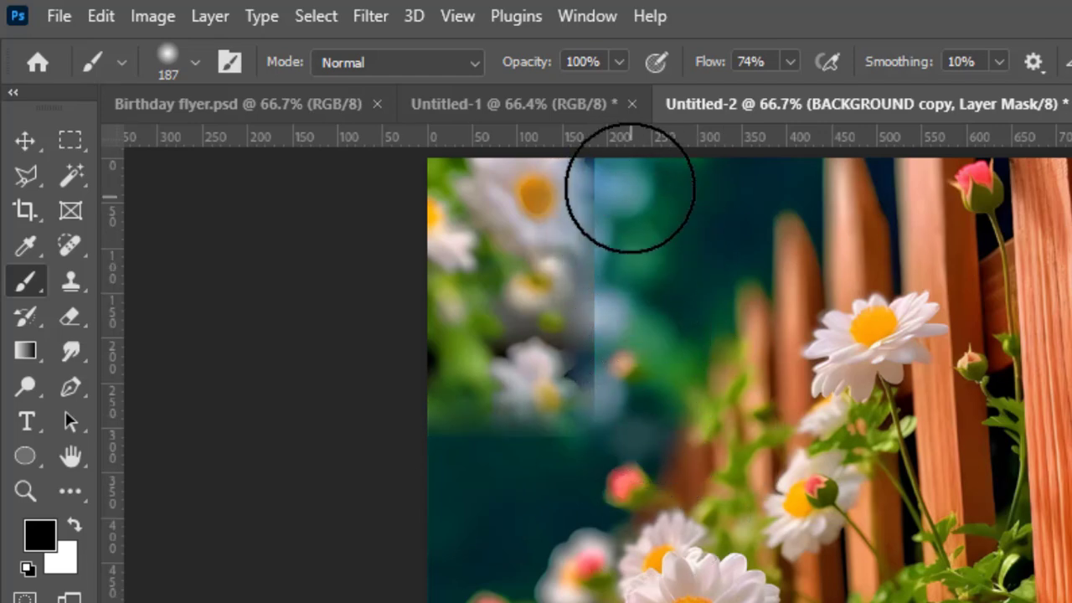
{"action": "left_click_drag", "start_coordinate": [622, 177], "coordinate": [689, 375]}
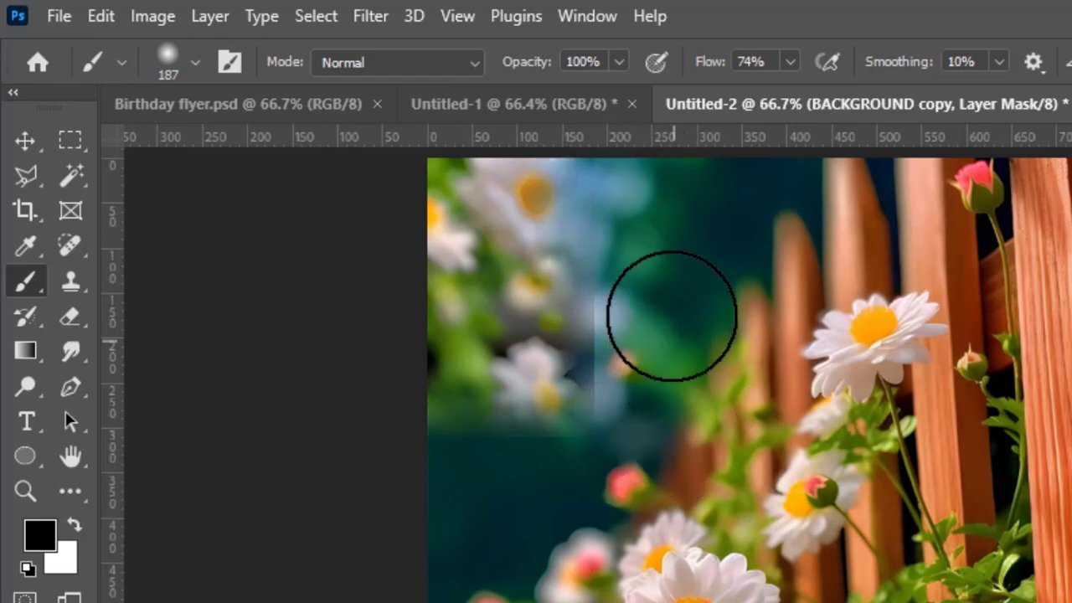
{"action": "mouse_move", "coordinate": [672, 315]}
{"action": "left_mouse_down"}
{"action": "mouse_move", "coordinate": [653, 330]}
{"action": "mouse_move", "coordinate": [634, 471]}
{"action": "mouse_move", "coordinate": [645, 294]}
{"action": "left_mouse_up"}
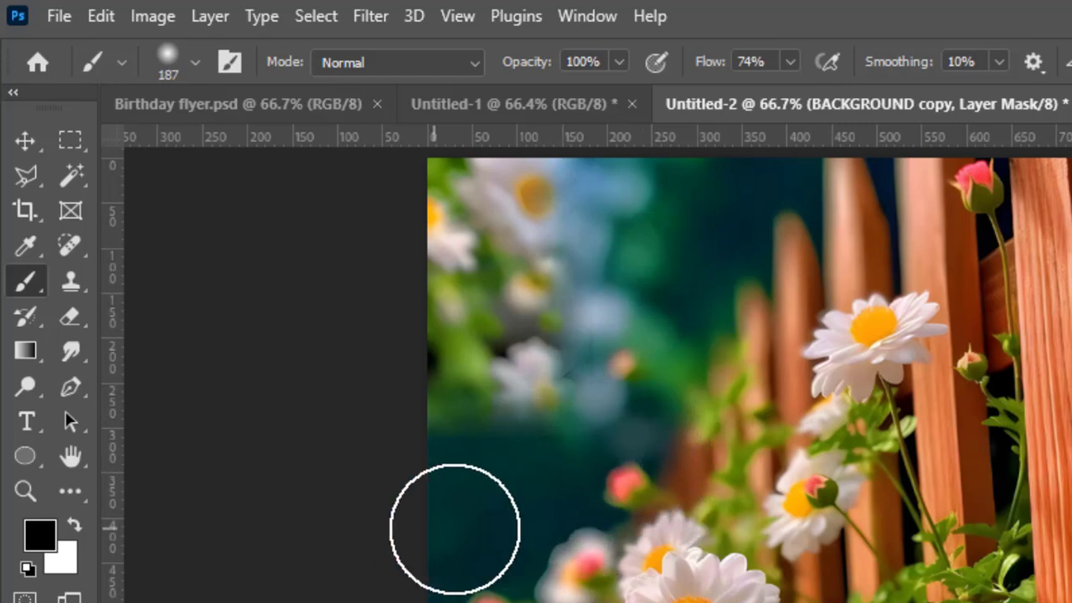
{"action": "left_click_drag", "start_coordinate": [396, 425], "coordinate": [659, 428]}
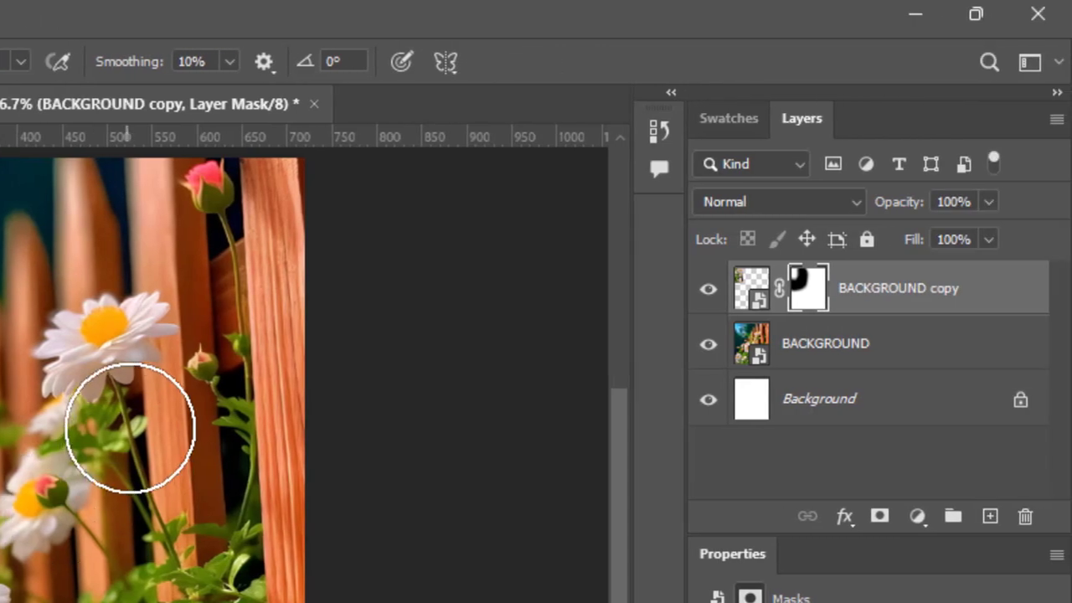
Lower the BACKGROUND copy layer's opacity to 90% and deselect the layer
{"action": "key", "text": "v"}
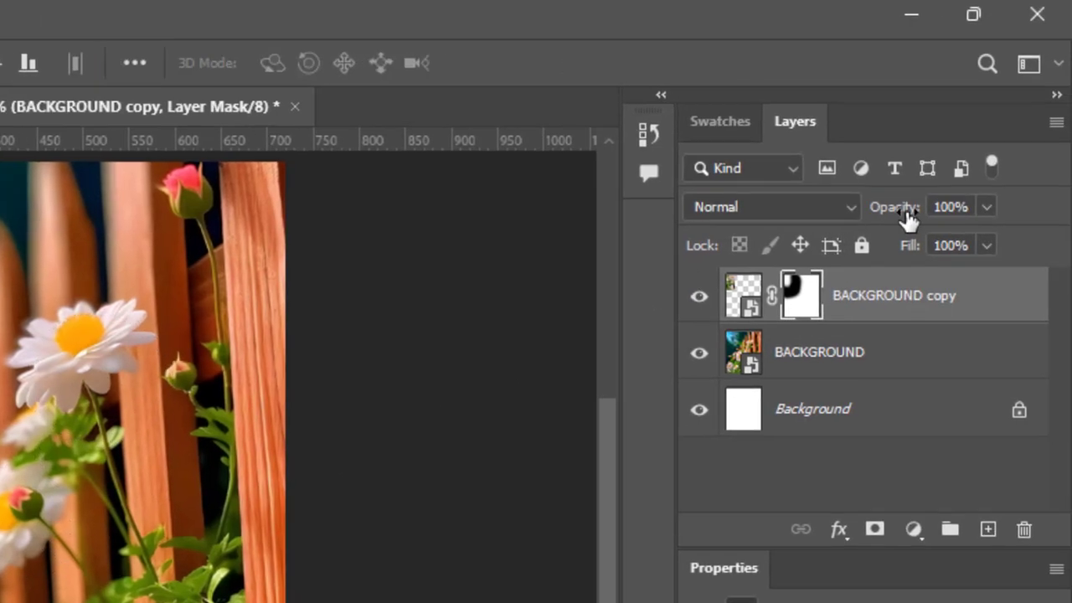
{"action": "left_click_drag", "start_coordinate": [910, 207], "coordinate": [903, 208]}
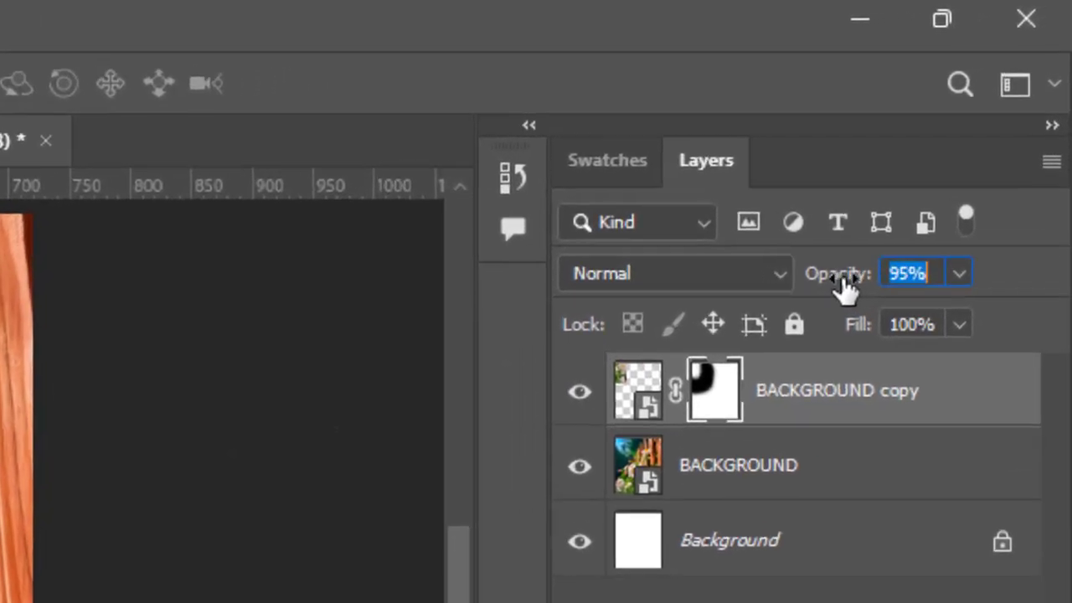
{"action": "left_click_drag", "start_coordinate": [845, 285], "coordinate": [825, 293]}
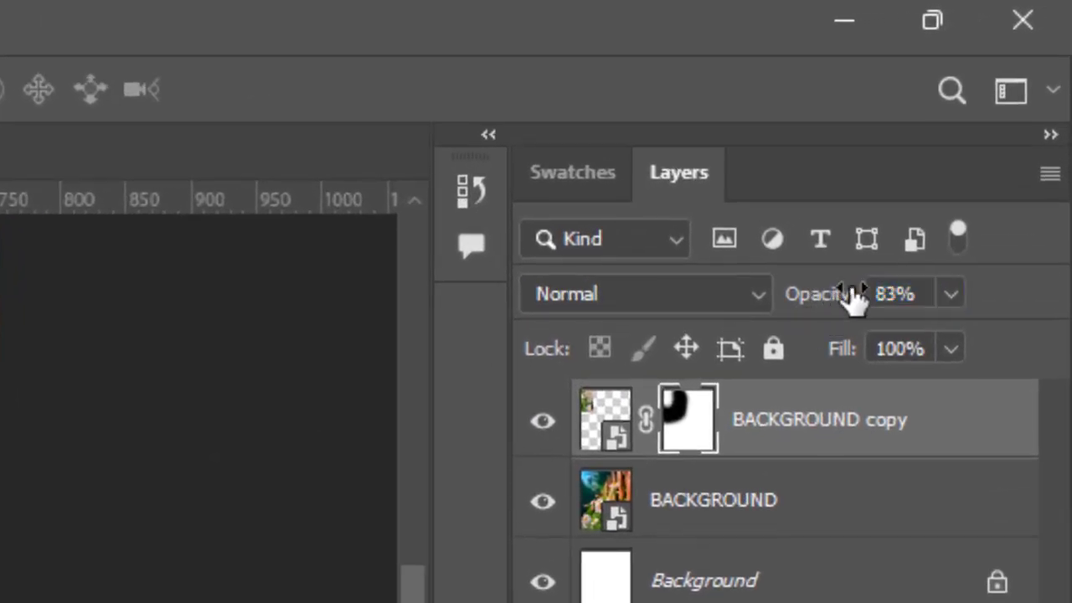
{"action": "left_click_drag", "start_coordinate": [833, 310], "coordinate": [842, 311]}
{"action": "left_click", "coordinate": [818, 307]}
{"action": "type", "text": "90"}
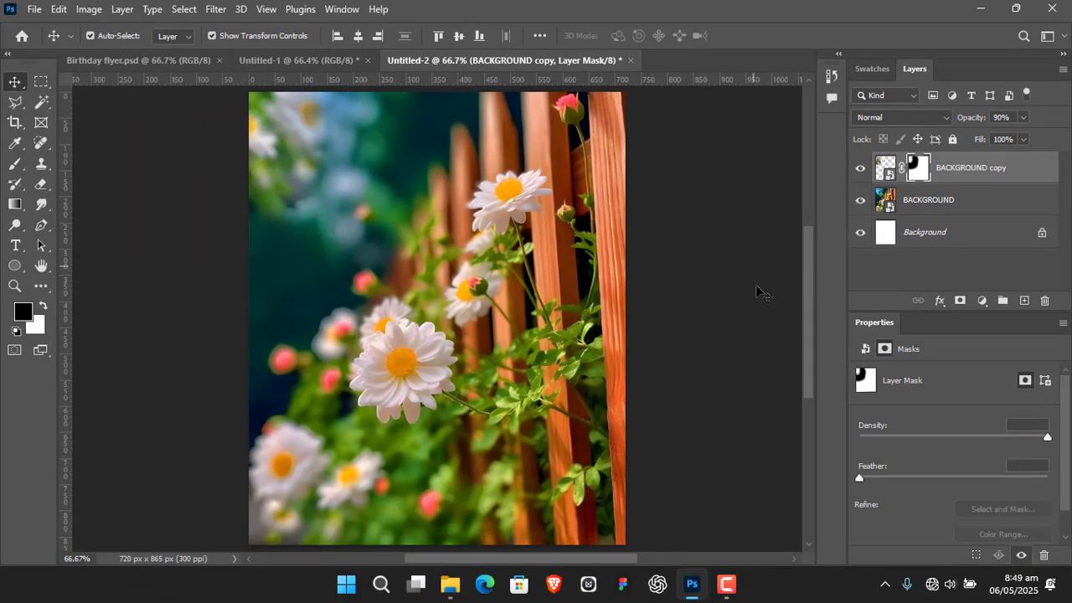
{"action": "left_click", "coordinate": [643, 460]}
{"action": "mouse_move", "coordinate": [686, 474]}
{"action": "left_mouse_down"}
{"action": "mouse_move", "coordinate": [670, 414]}
{"action": "mouse_move", "coordinate": [676, 457]}
{"action": "left_mouse_up"}
{"action": "left_click_drag", "start_coordinate": [701, 350], "coordinate": [699, 364]}
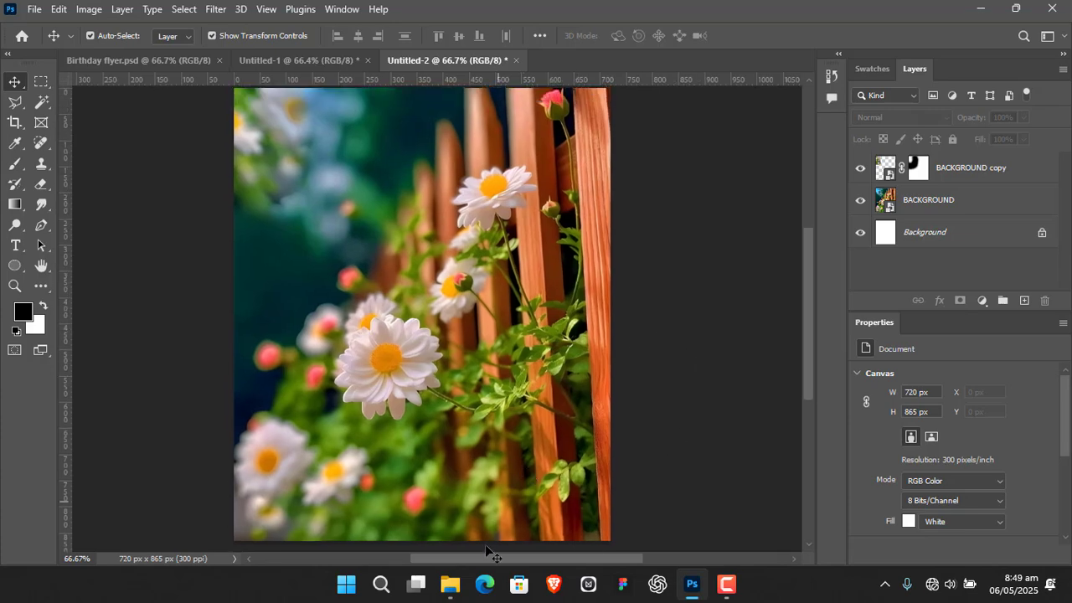
Place MODEL.png123.png from the assets folder as the topmost layer at its default fitted size
{"action": "left_click", "coordinate": [449, 586]}
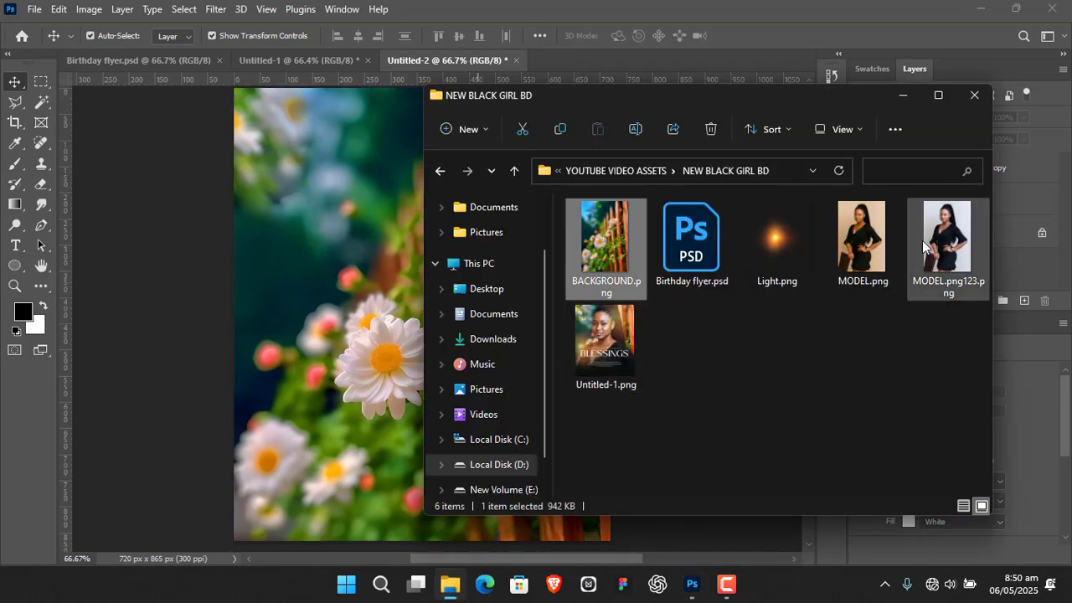
{"action": "left_click_drag", "start_coordinate": [940, 236], "coordinate": [348, 323]}
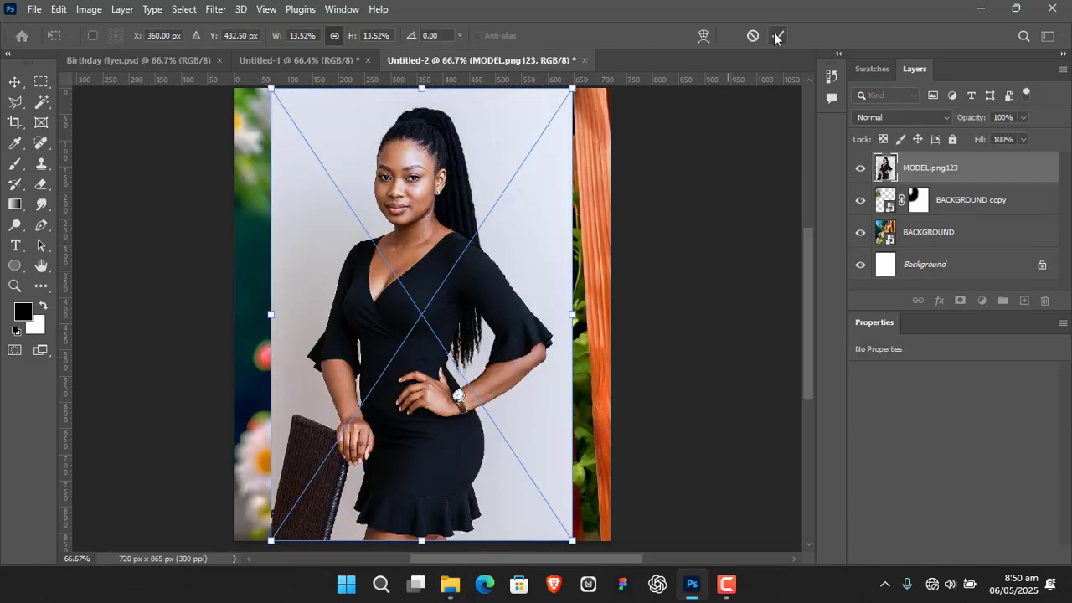
{"action": "left_click", "coordinate": [776, 36]}
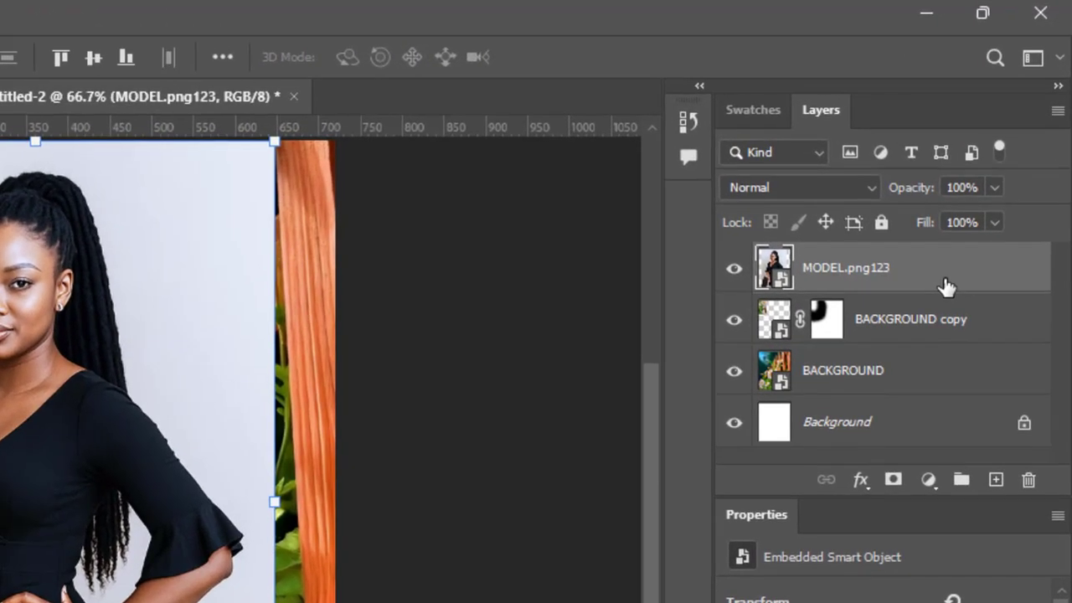
Rasterize the MODEL.png123 layer and remove the background around the woman
{"action": "right_click", "coordinate": [946, 287]}
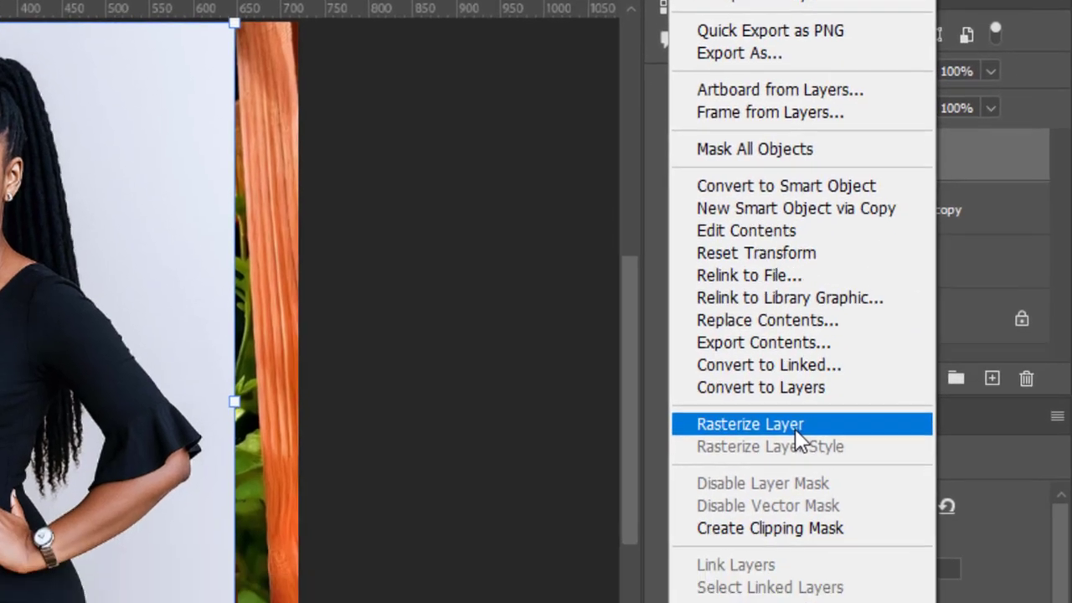
{"action": "left_click", "coordinate": [825, 519]}
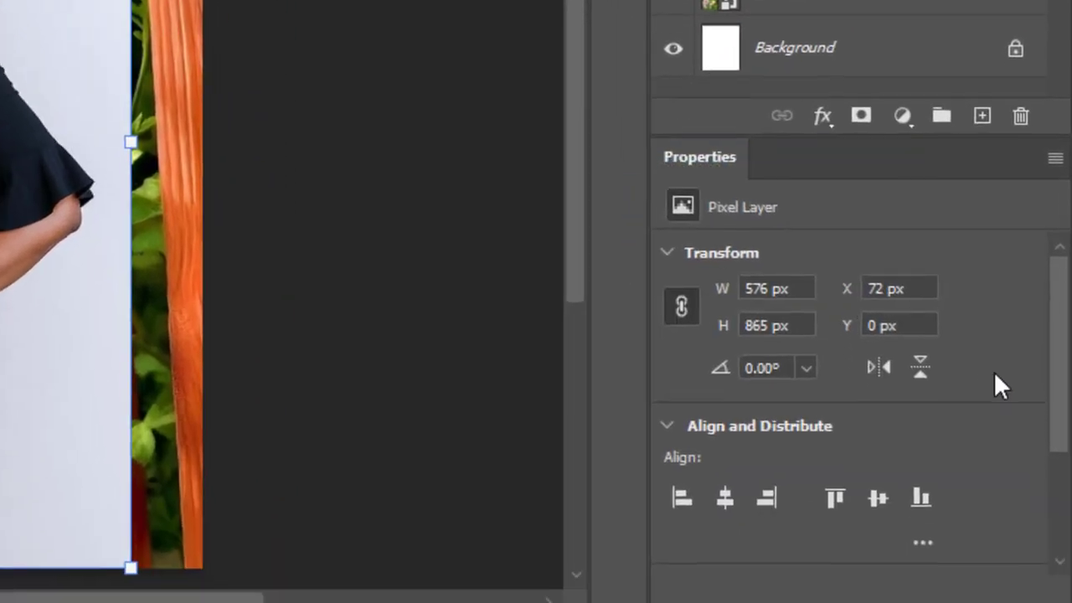
{"action": "left_click_drag", "start_coordinate": [1052, 323], "coordinate": [1060, 435]}
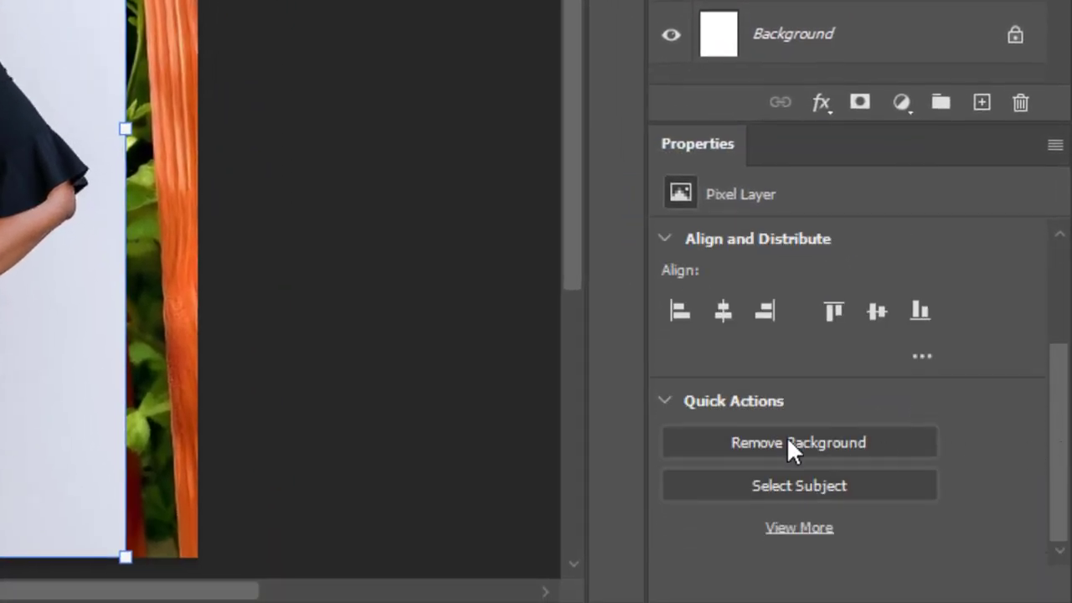
{"action": "left_click", "coordinate": [846, 444]}
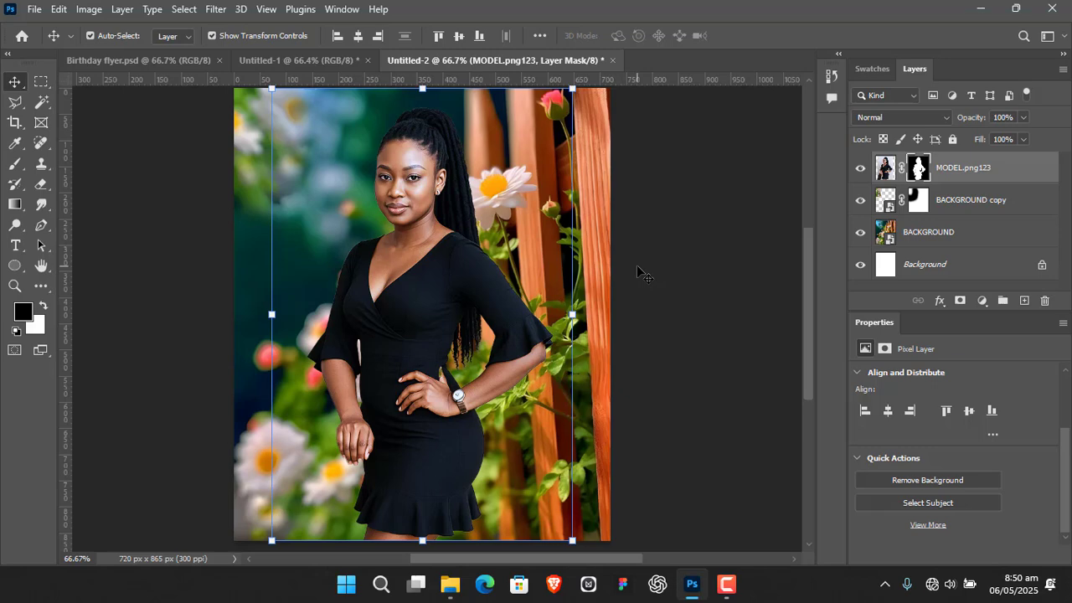
Enlarge the model proportionally to about 147%, keeping her layer's upper edge aligned with the canvas
{"action": "left_click_drag", "start_coordinate": [700, 391], "coordinate": [689, 348]}
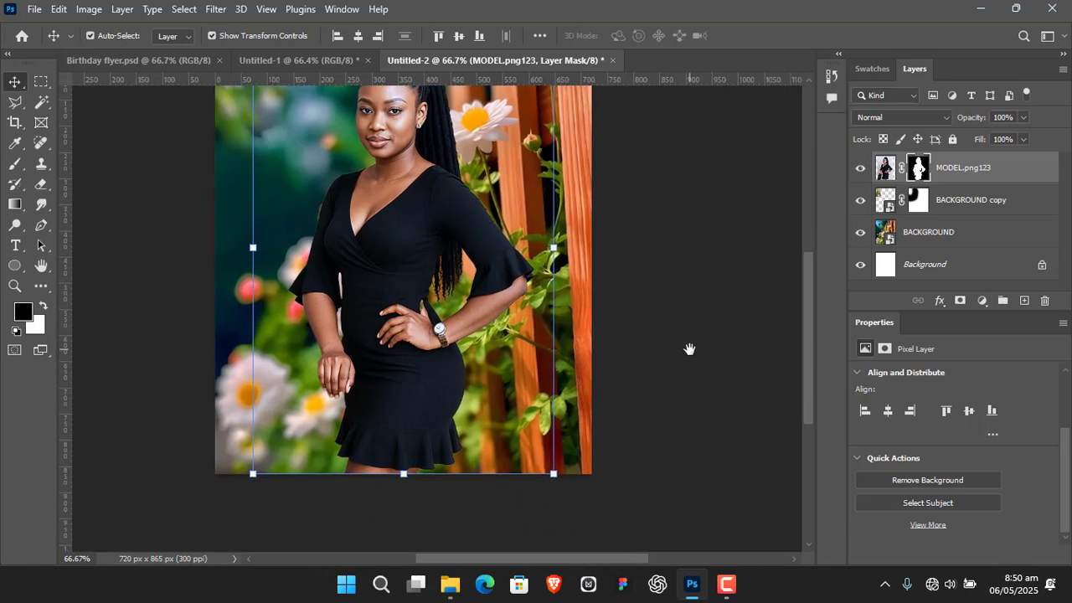
{"action": "left_click_drag", "start_coordinate": [402, 474], "coordinate": [402, 533]}
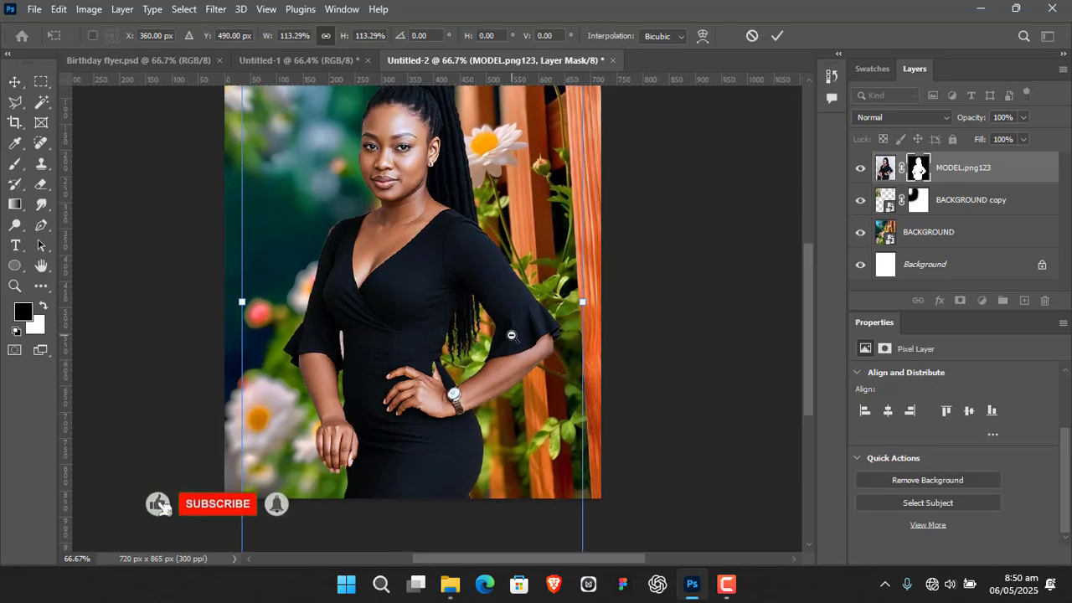
{"action": "scroll", "coordinate": [502, 343], "scroll_direction": "down", "scroll_amount": 2}
{"action": "scroll", "coordinate": [528, 465], "scroll_direction": "down", "scroll_amount": 1}
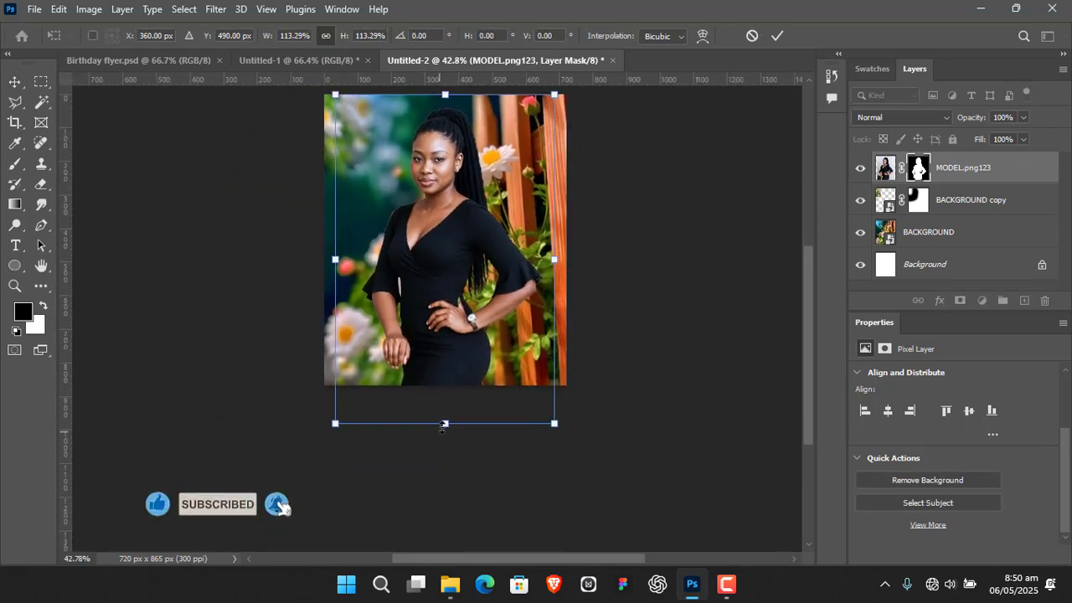
{"action": "left_click_drag", "start_coordinate": [446, 424], "coordinate": [444, 523]}
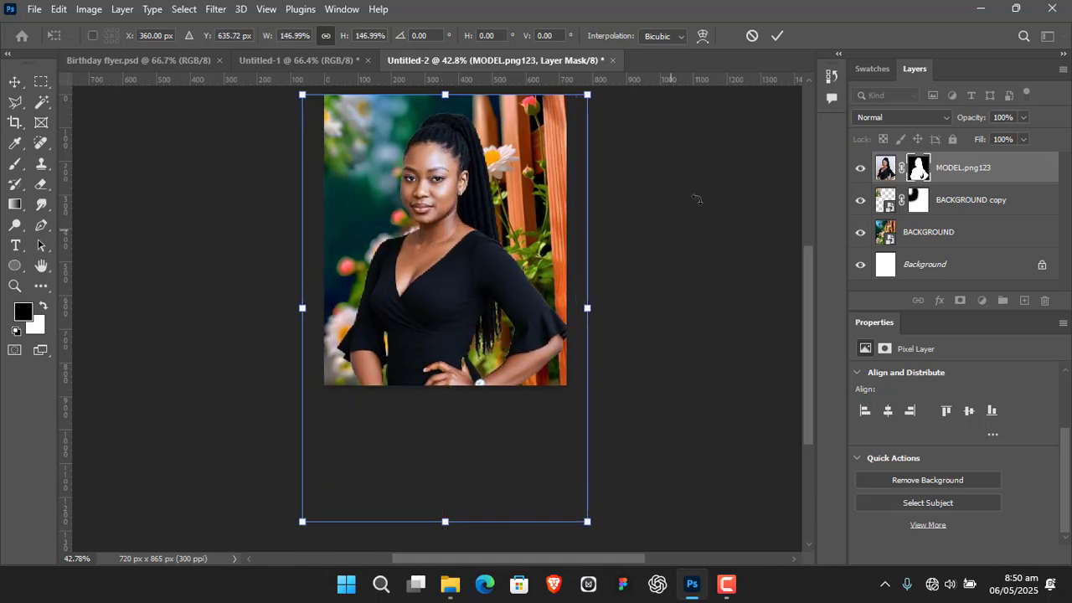
{"action": "left_click", "coordinate": [777, 36]}
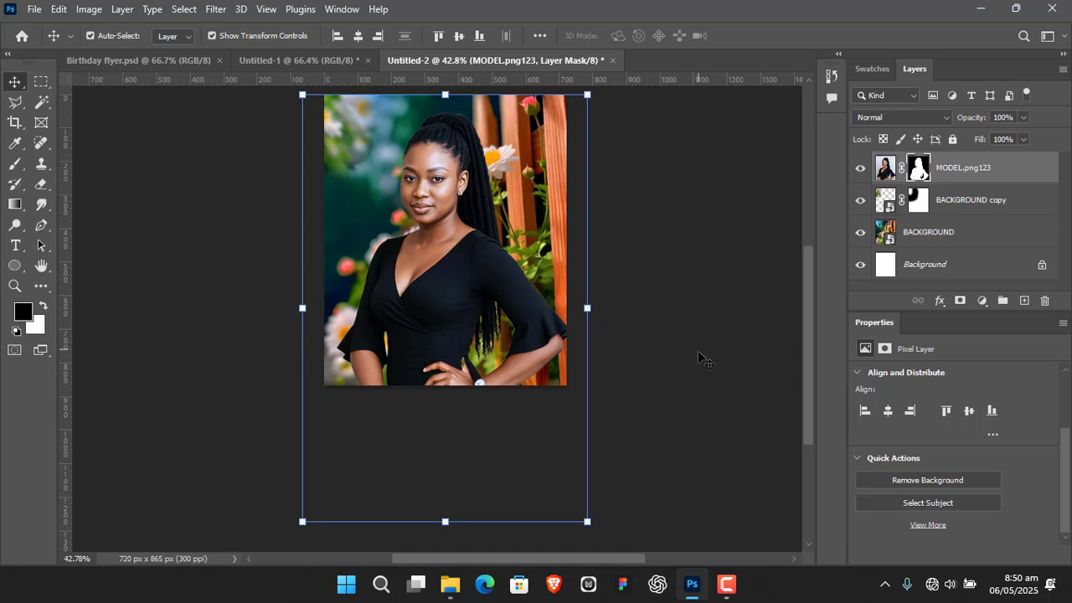
Enlarge the model layer proportionally to about 127%, keeping its upper edge aligned with the canvas and its horizontal position centred
{"action": "left_click_drag", "start_coordinate": [710, 386], "coordinate": [708, 328]}
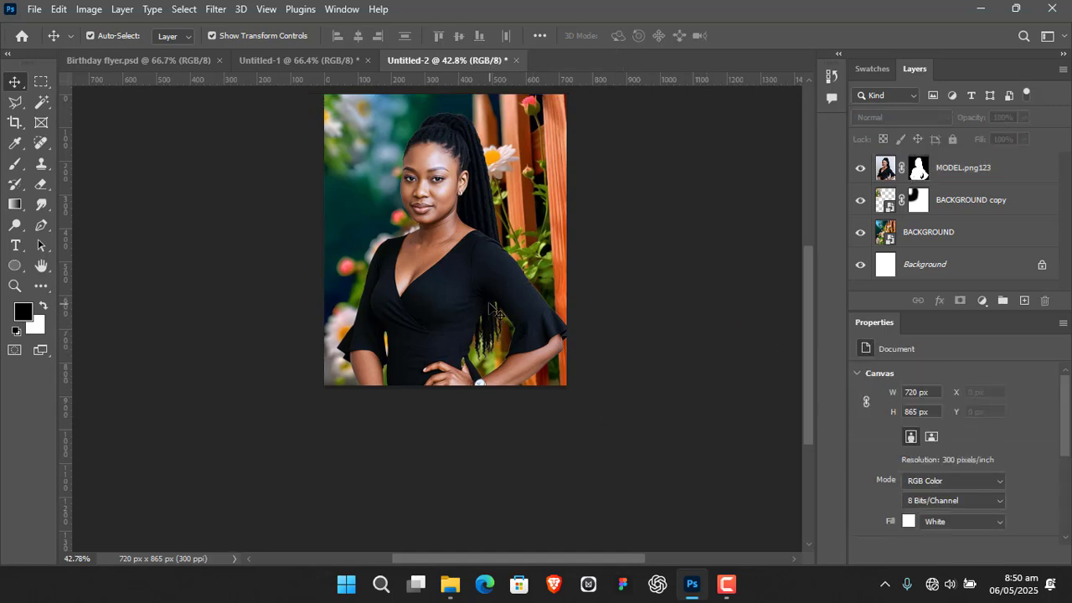
{"action": "left_click", "coordinate": [466, 288]}
{"action": "scroll", "coordinate": [670, 304], "scroll_direction": "down", "scroll_amount": 3}
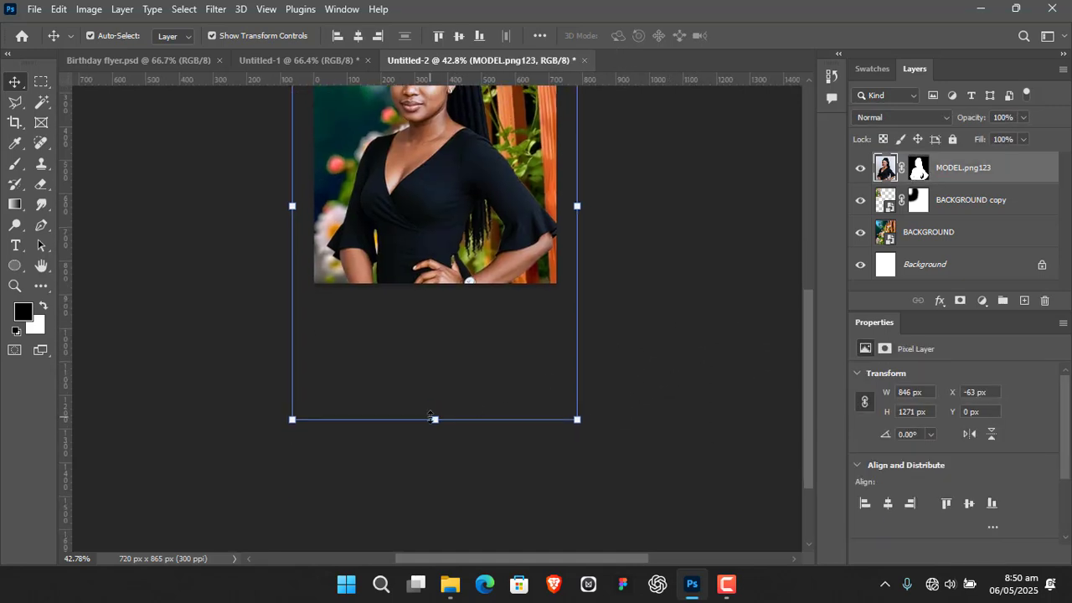
{"action": "left_click_drag", "start_coordinate": [432, 418], "coordinate": [433, 469]}
{"action": "scroll", "coordinate": [668, 243], "scroll_direction": "up", "scroll_amount": 2}
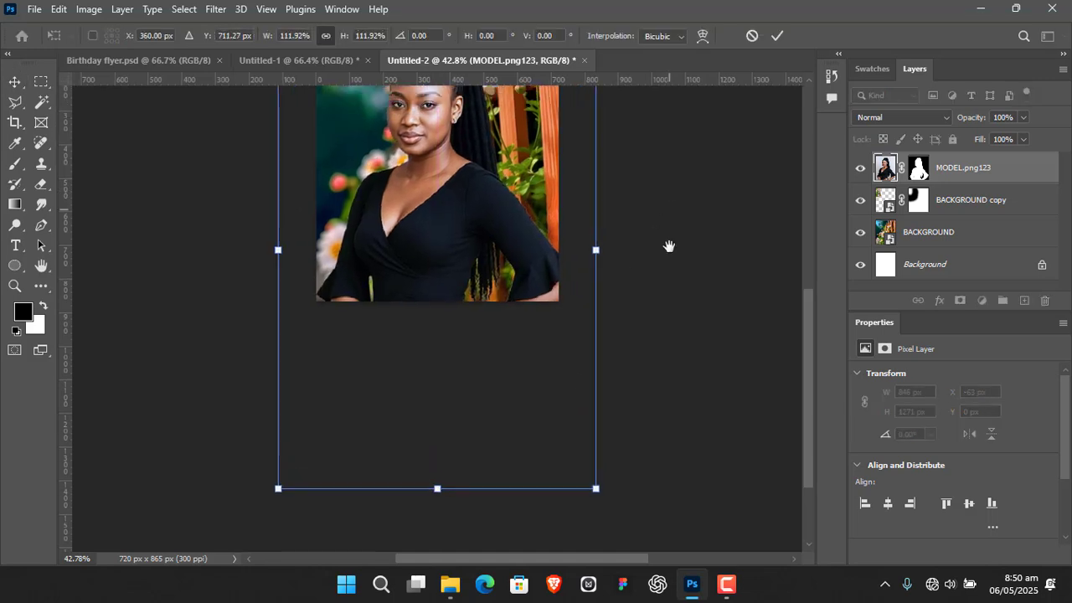
{"action": "left_click_drag", "start_coordinate": [667, 233], "coordinate": [666, 217]}
{"action": "left_click_drag", "start_coordinate": [433, 513], "coordinate": [434, 559]}
{"action": "scroll", "coordinate": [467, 374], "scroll_direction": "up", "scroll_amount": 4}
{"action": "scroll", "coordinate": [468, 374], "scroll_direction": "down", "scroll_amount": 8}
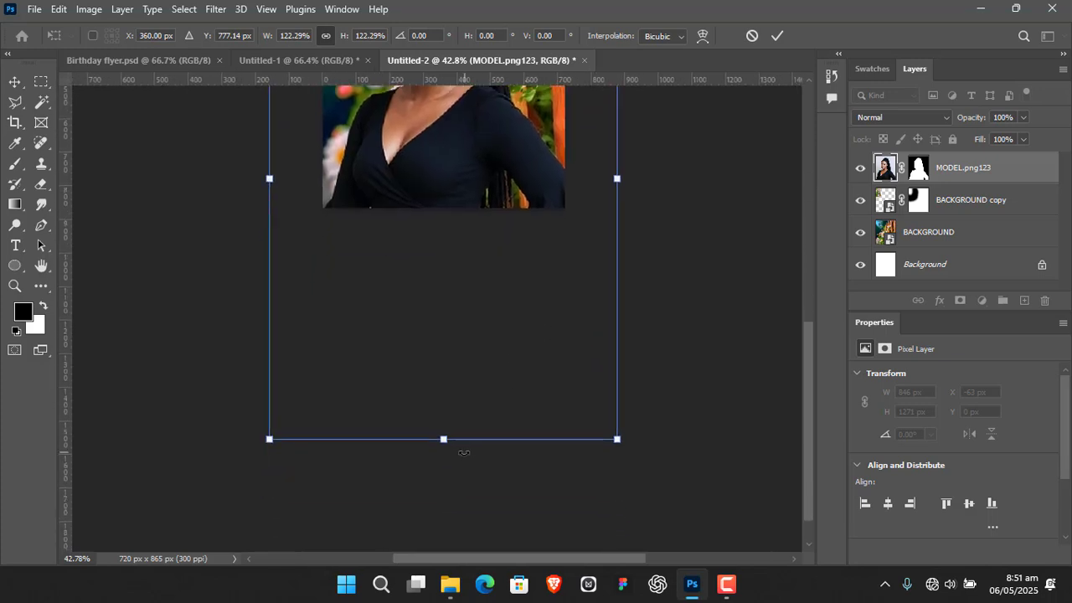
{"action": "left_click_drag", "start_coordinate": [443, 438], "coordinate": [446, 461]}
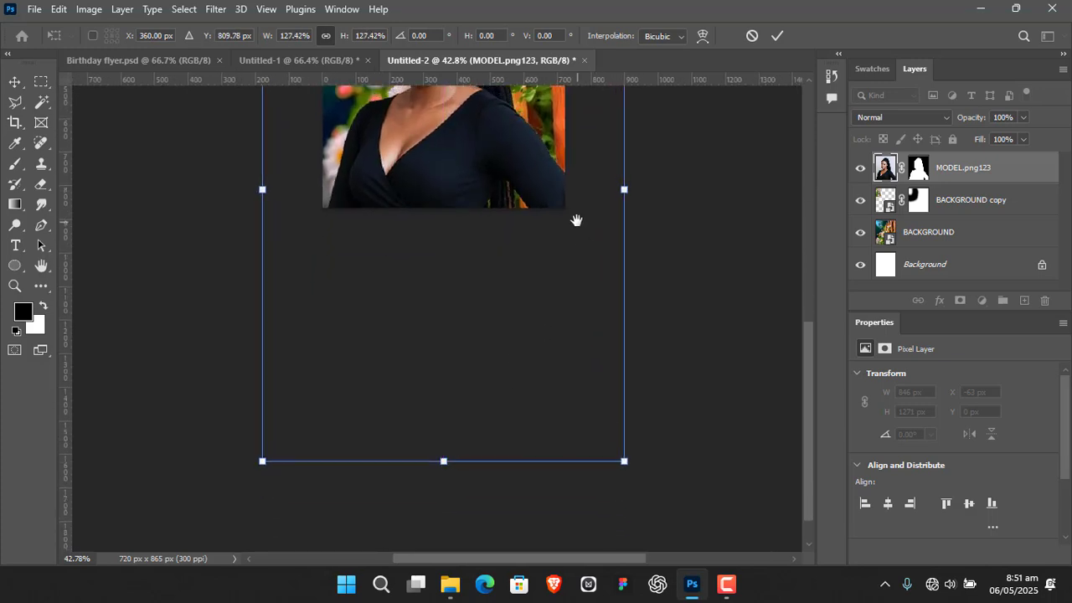
{"action": "scroll", "coordinate": [561, 407], "scroll_direction": "up", "scroll_amount": 7}
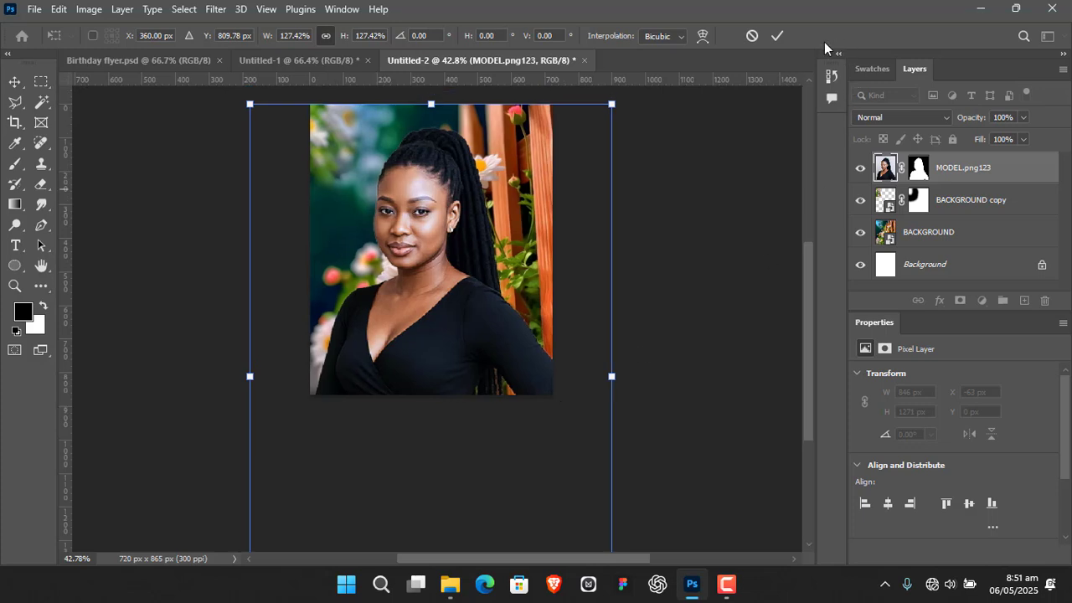
{"action": "left_click", "coordinate": [777, 37]}
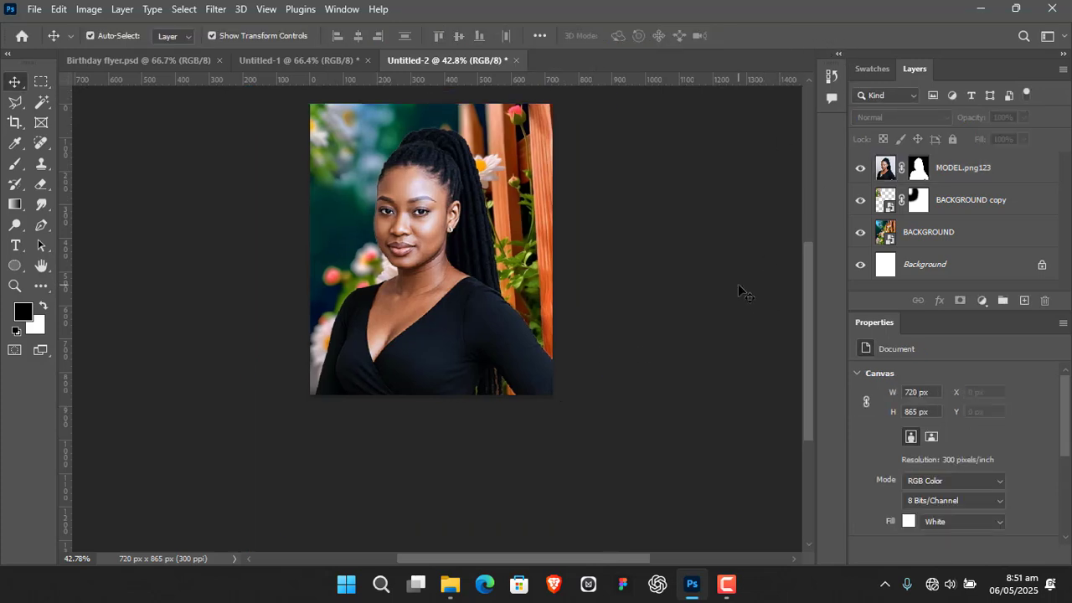
Convert the MODEL.png123 layer to a smart object and deselect it
{"action": "key", "text": "ctrl+plus"}
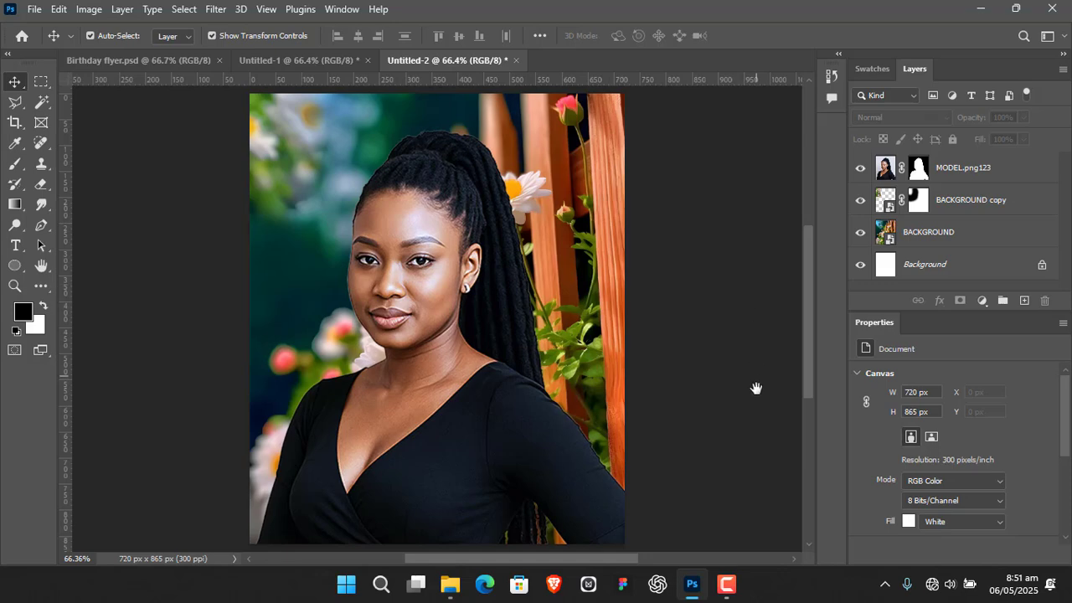
{"action": "left_click_drag", "start_coordinate": [755, 389], "coordinate": [733, 370]}
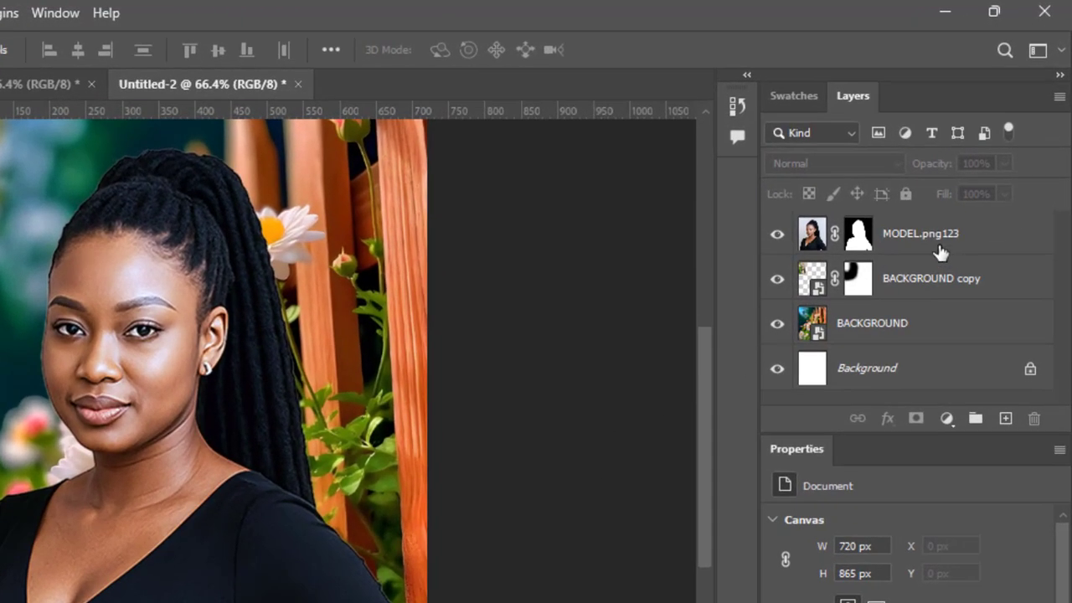
{"action": "left_click", "coordinate": [939, 252]}
{"action": "right_click", "coordinate": [951, 233]}
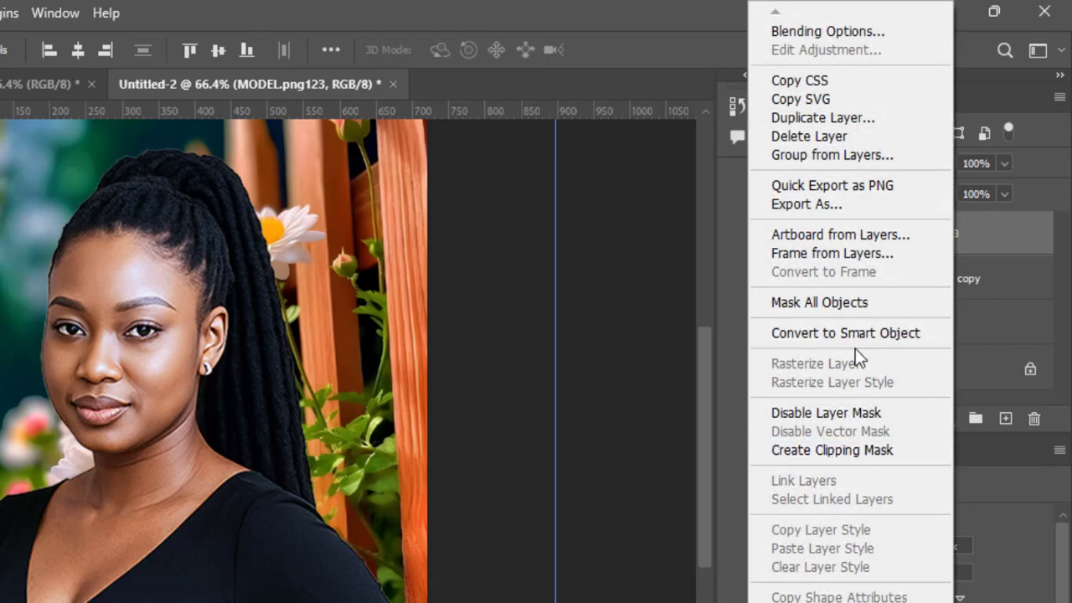
{"action": "left_click", "coordinate": [871, 332]}
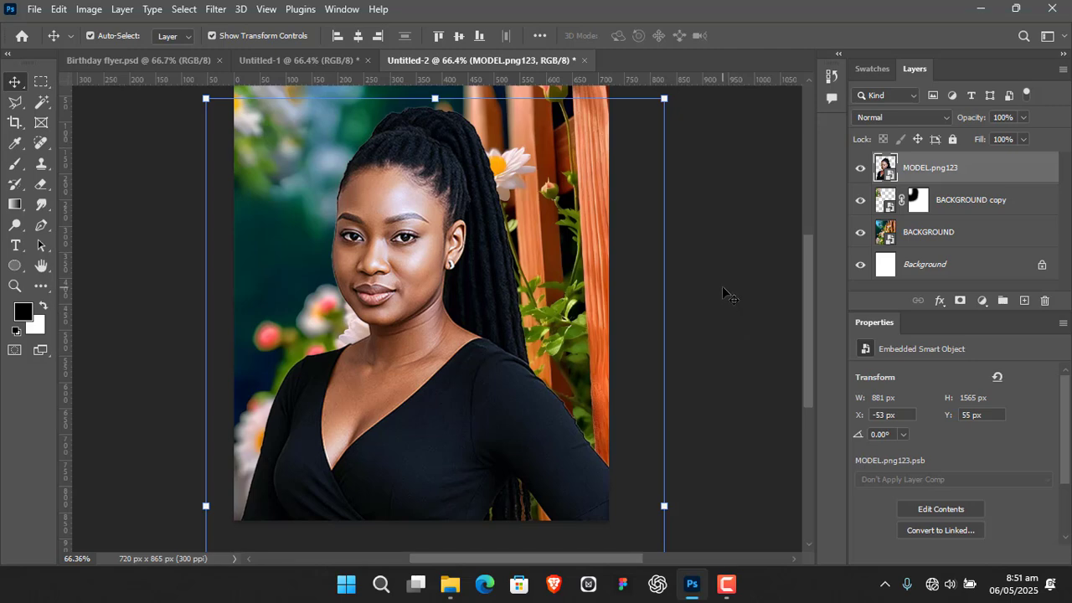
{"action": "left_click", "coordinate": [718, 291]}
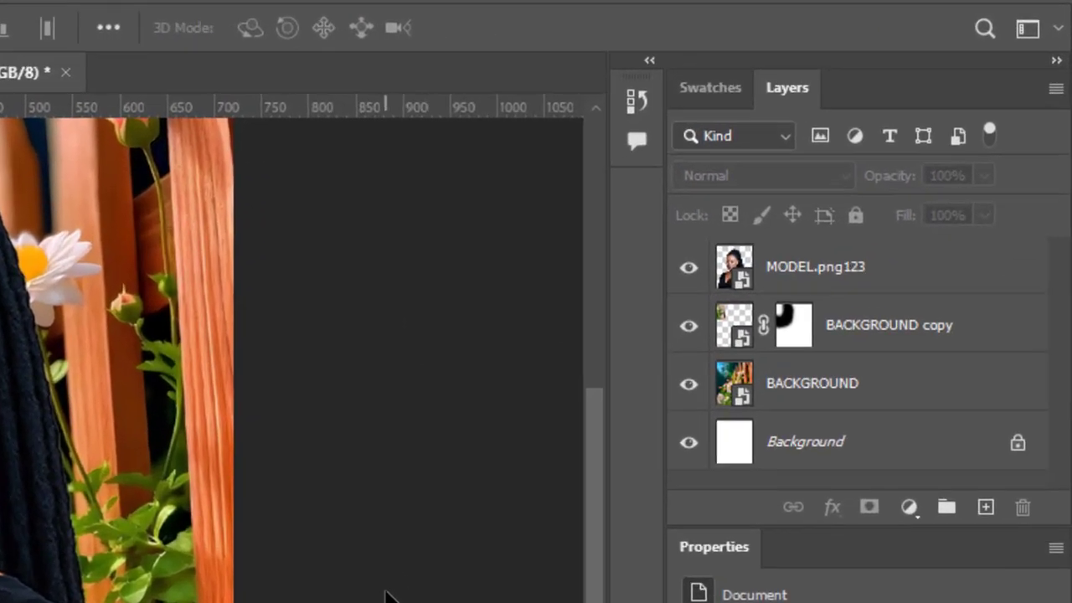
Add a new empty layer above the model and name it TEXT BG
{"action": "left_click", "coordinate": [985, 506]}
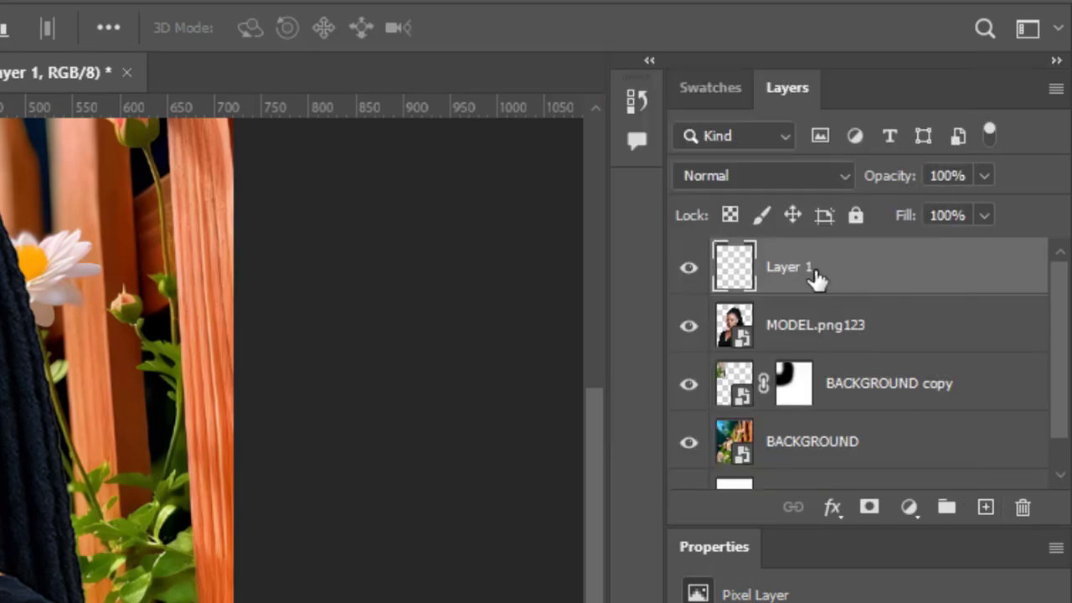
{"action": "double_click", "coordinate": [788, 268]}
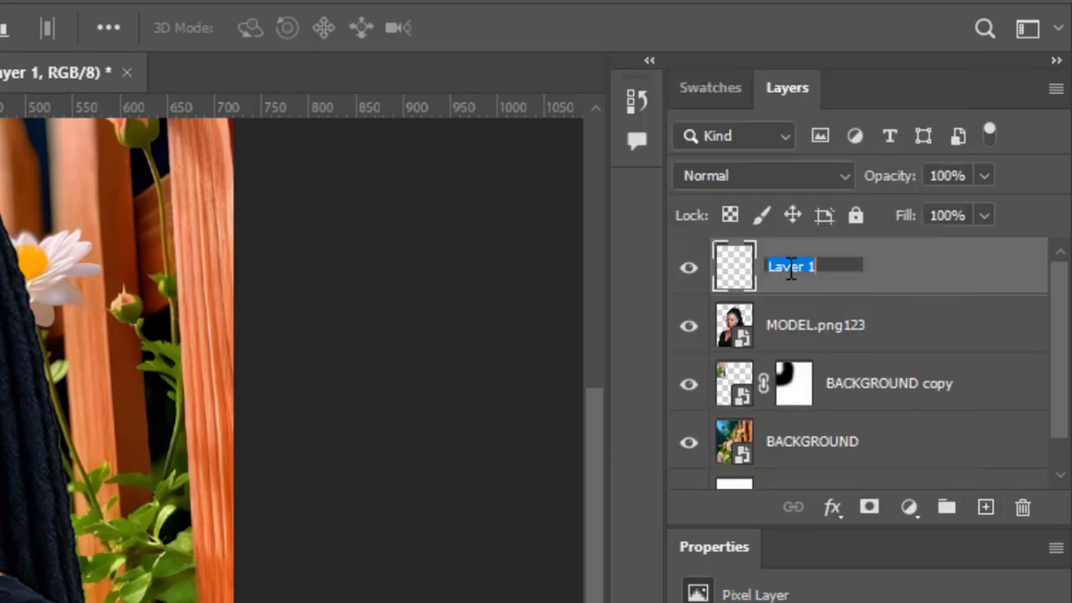
{"action": "type", "text": "TEXT B"}
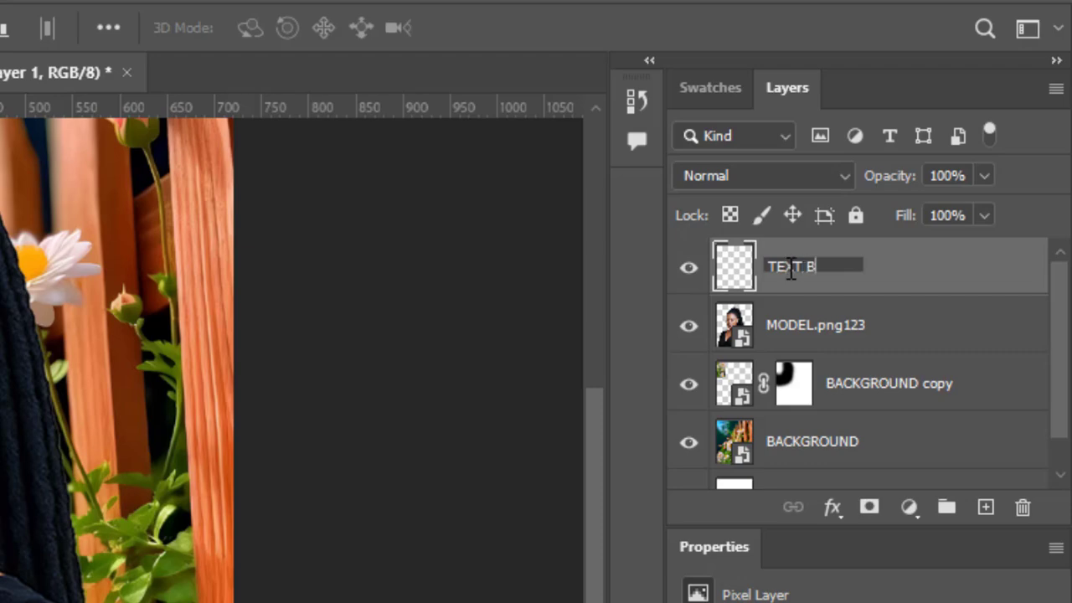
{"action": "type", "text": "G"}
{"action": "key", "text": "Return"}
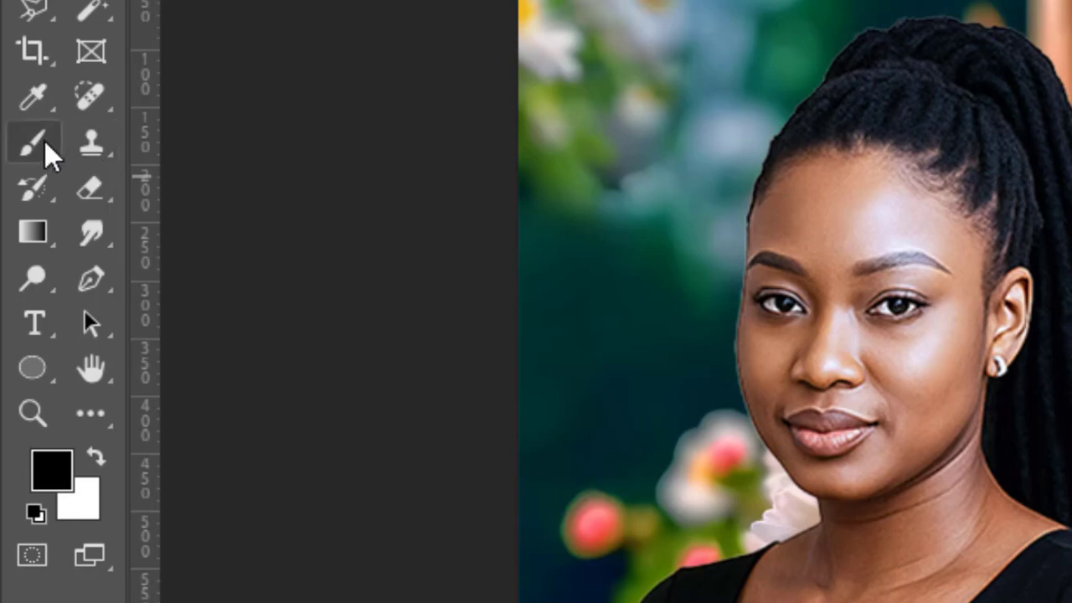
Sample the near-black dress colour and brush a soft-edged dark band at 100% flow across the canvas's lower part on TEXT BG
{"action": "left_click", "coordinate": [33, 92]}
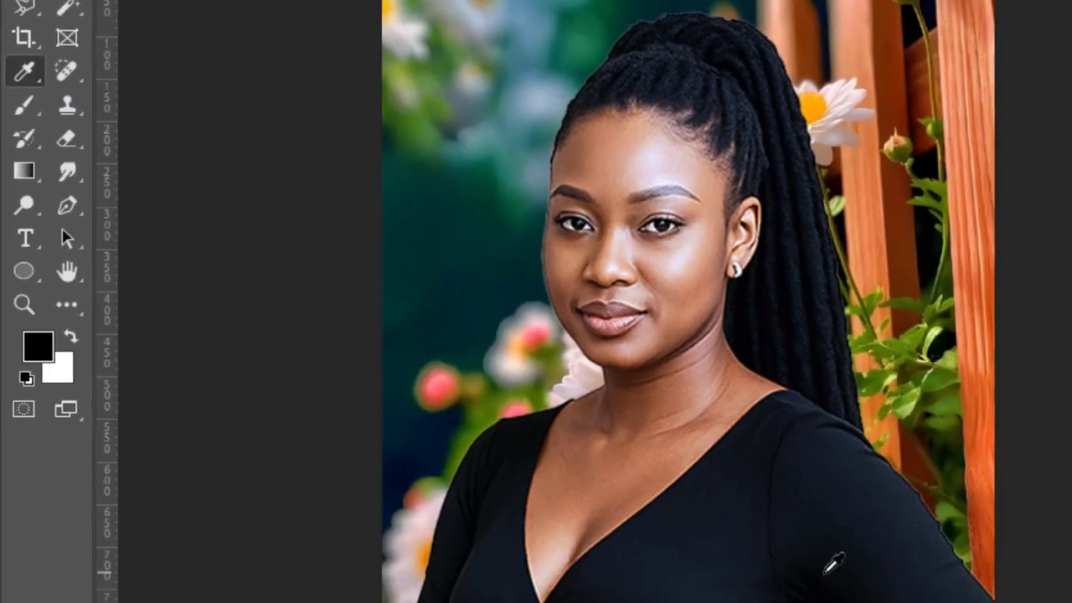
{"action": "left_click", "coordinate": [835, 563]}
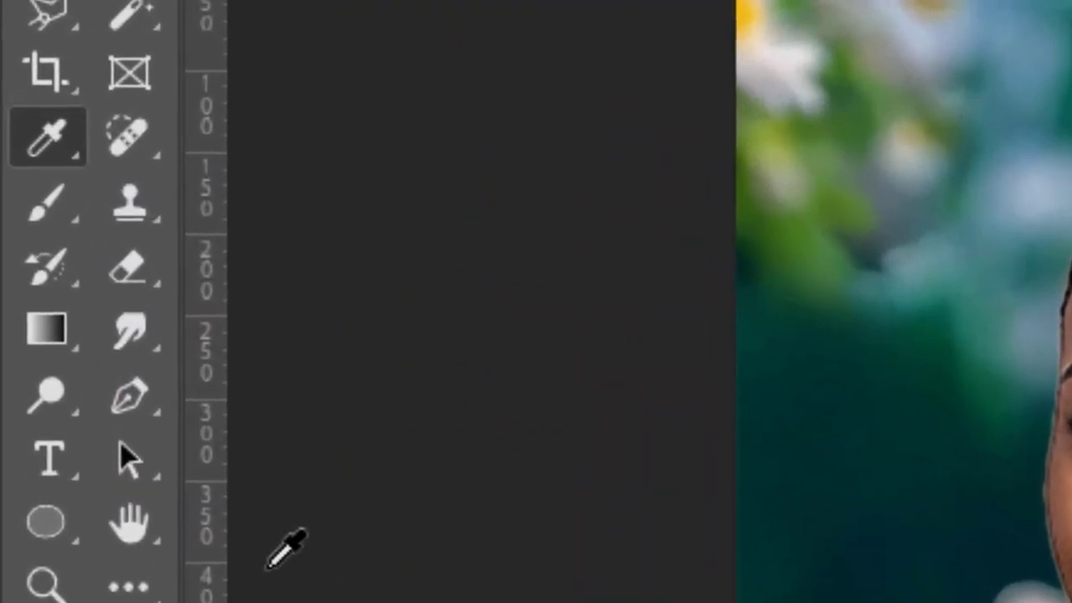
{"action": "left_click", "coordinate": [46, 203]}
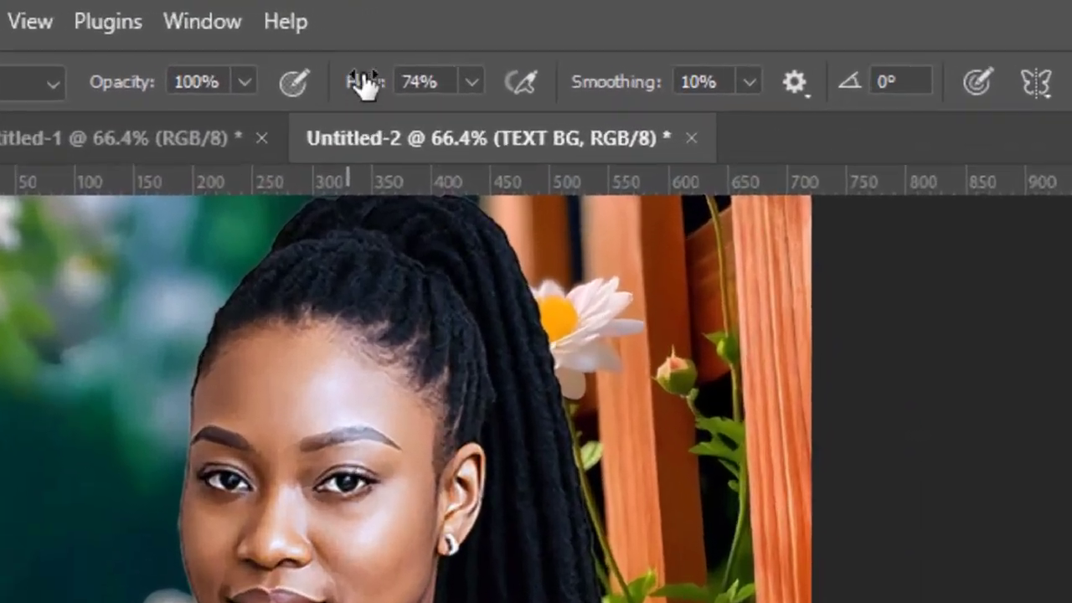
{"action": "left_click_drag", "start_coordinate": [364, 82], "coordinate": [514, 105]}
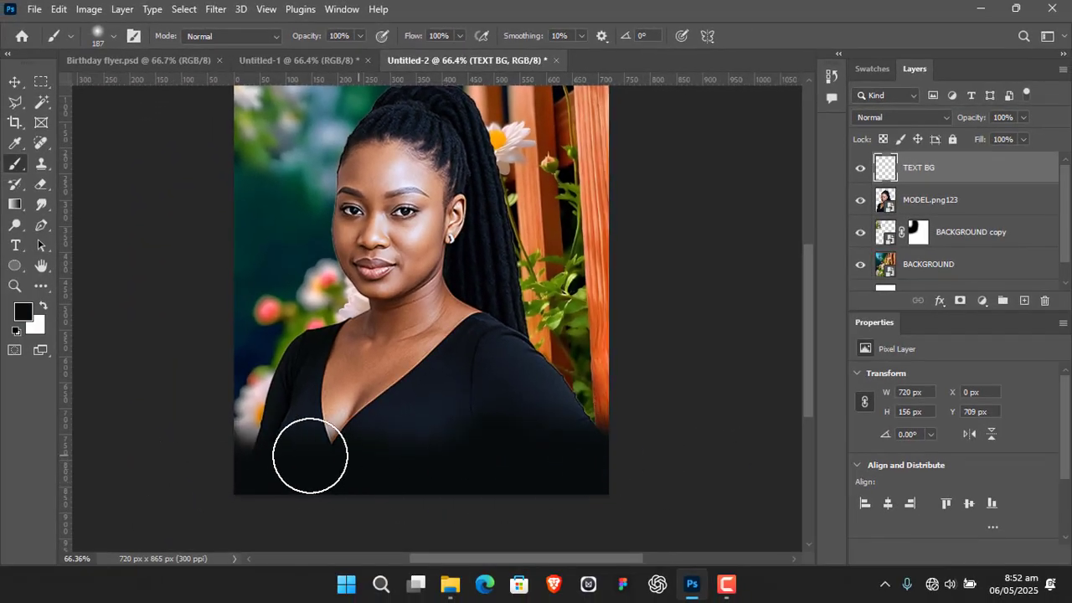
{"action": "mouse_move", "coordinate": [310, 455]}
{"action": "left_mouse_down"}
{"action": "mouse_move", "coordinate": [237, 449]}
{"action": "mouse_move", "coordinate": [518, 452]}
{"action": "mouse_move", "coordinate": [614, 441]}
{"action": "mouse_move", "coordinate": [332, 459]}
{"action": "mouse_move", "coordinate": [503, 473]}
{"action": "mouse_move", "coordinate": [285, 464]}
{"action": "mouse_move", "coordinate": [226, 450]}
{"action": "mouse_move", "coordinate": [291, 455]}
{"action": "left_mouse_up"}
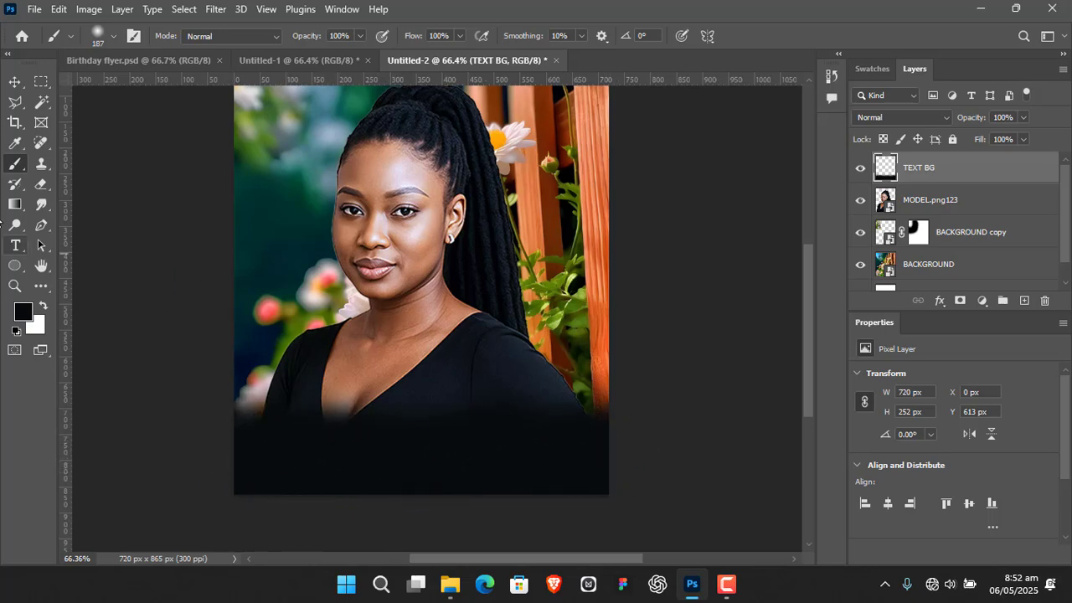
{"action": "left_click", "coordinate": [14, 82]}
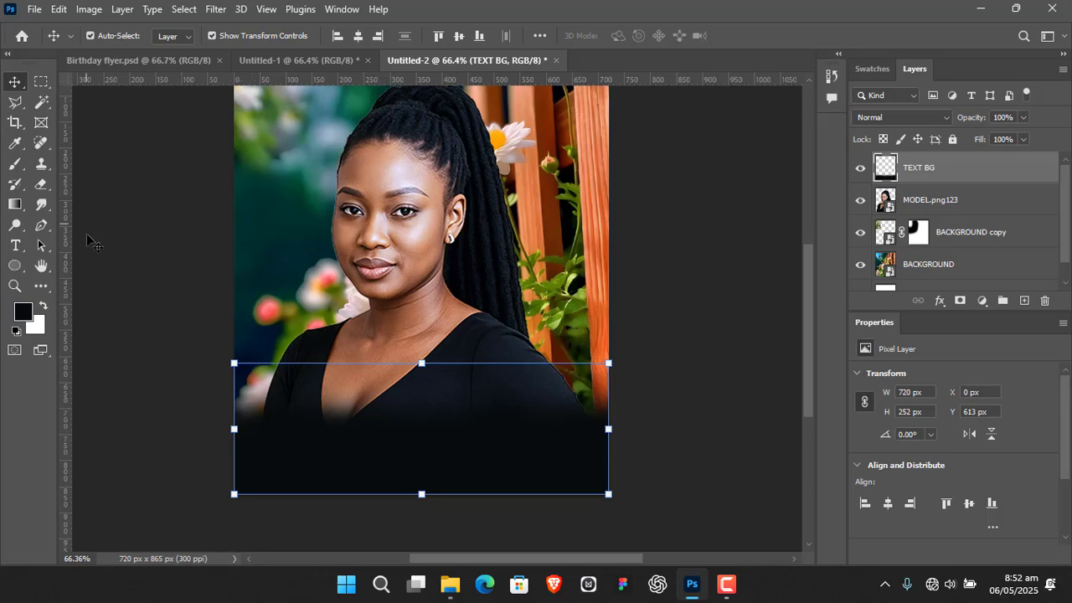
{"action": "key", "text": "b"}
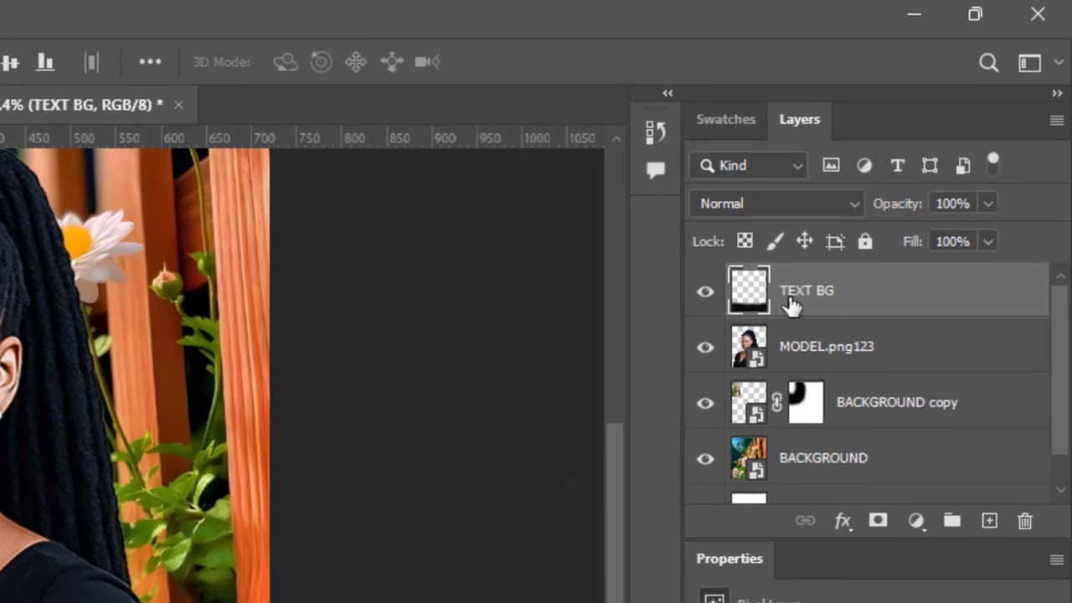
Convert the TEXT BG layer to a smart object and apply a Gaussian Blur with a 100-pixel radius
{"action": "right_click", "coordinate": [909, 296]}
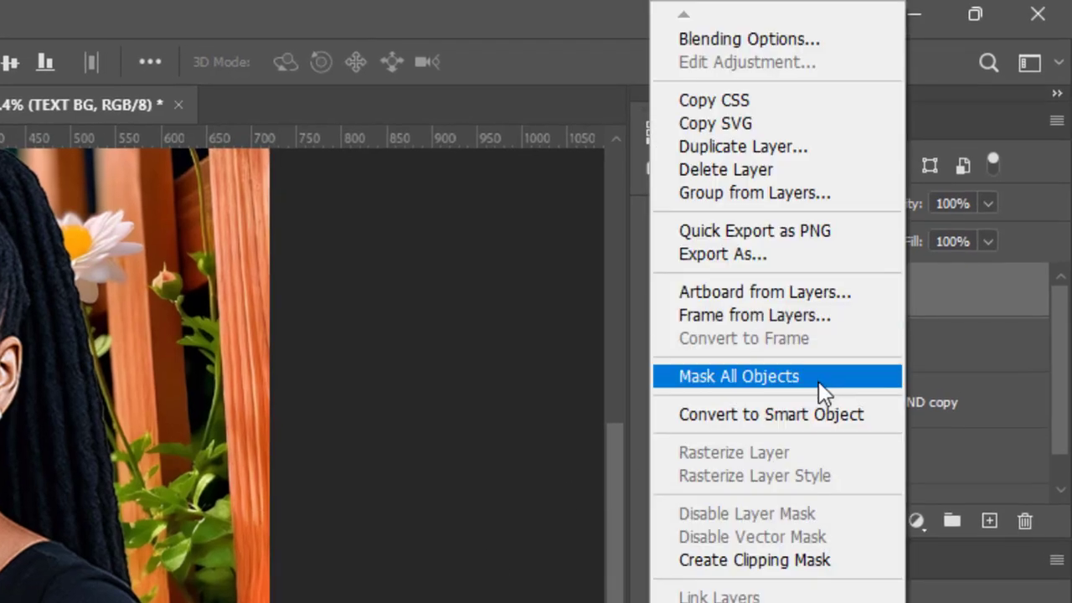
{"action": "left_click", "coordinate": [797, 414]}
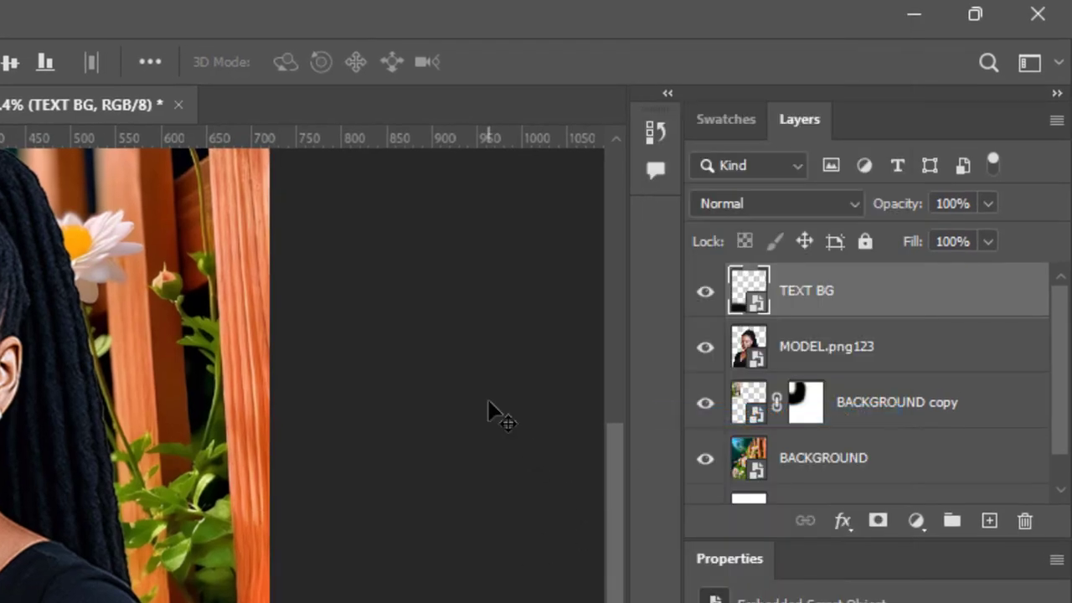
{"action": "left_click_drag", "start_coordinate": [336, 417], "coordinate": [337, 503]}
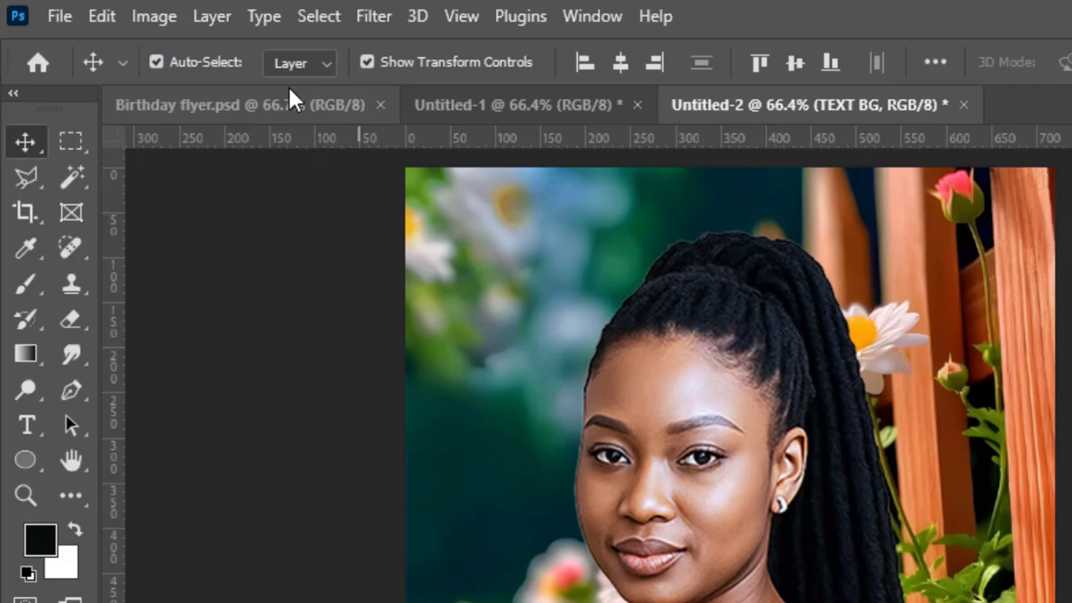
{"action": "left_click", "coordinate": [365, 17]}
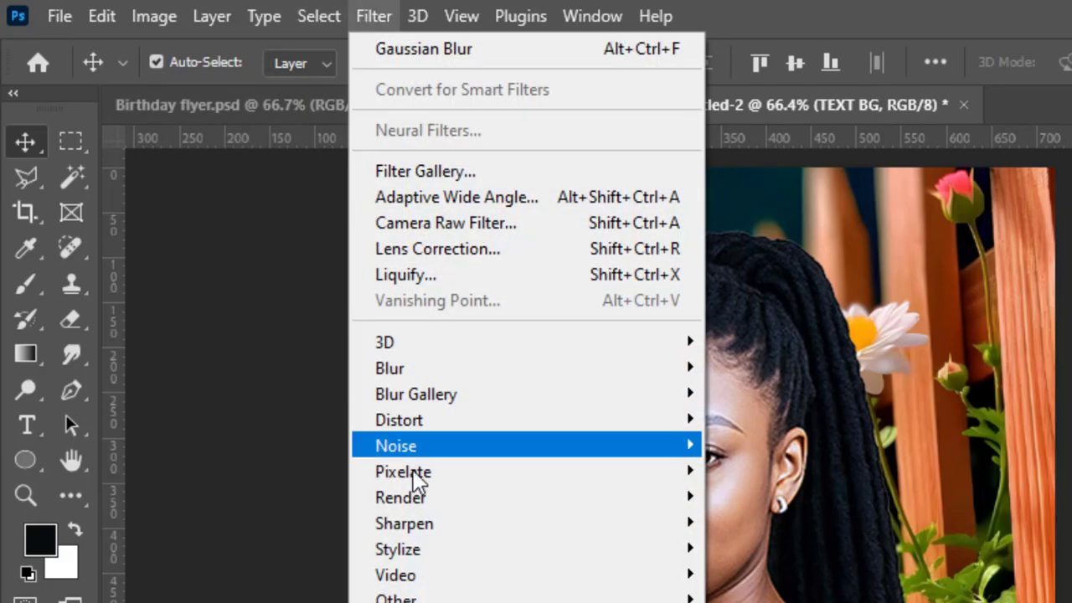
{"action": "mouse_move", "coordinate": [586, 376]}
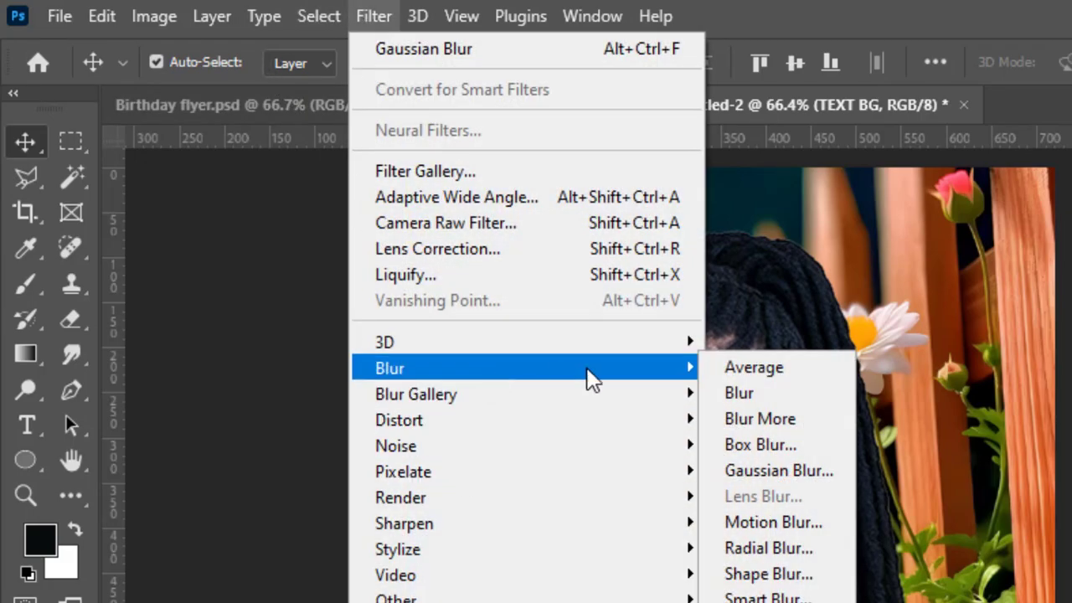
{"action": "left_click", "coordinate": [835, 470]}
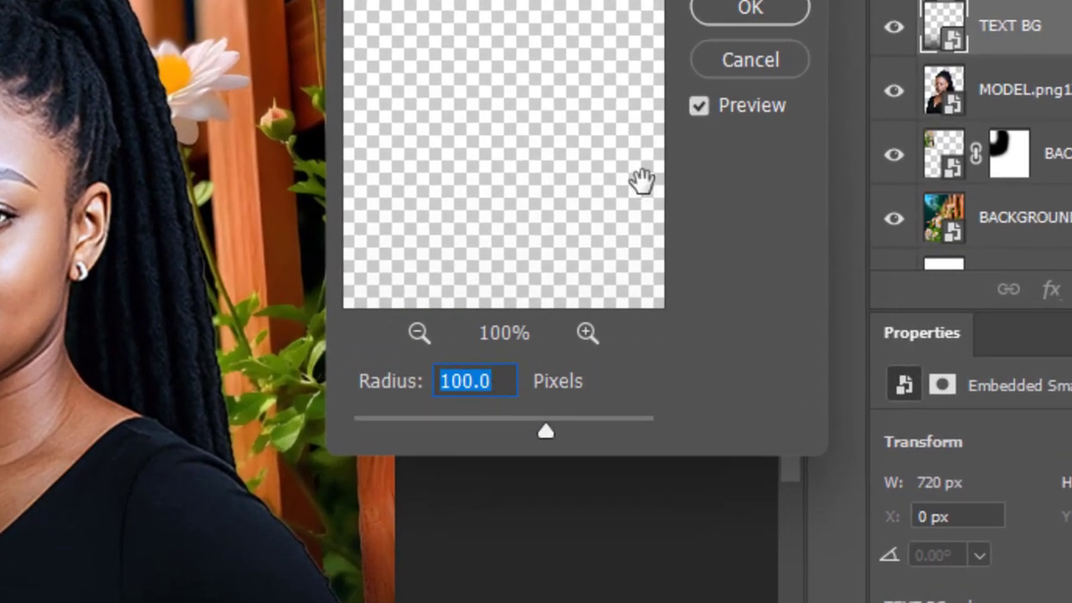
{"action": "left_click", "coordinate": [766, 8]}
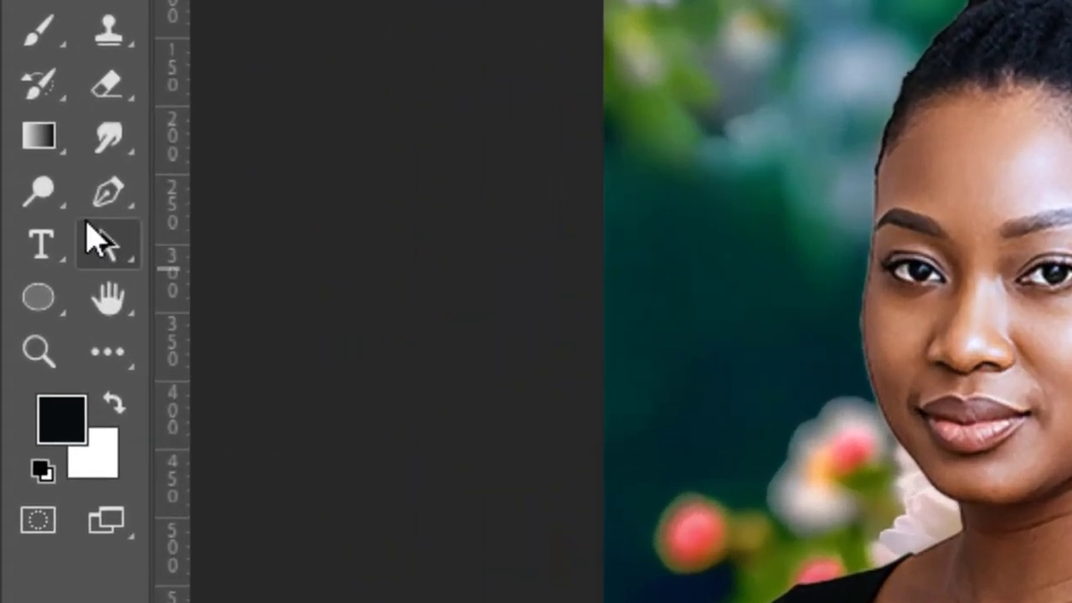
Set the Type tool to the Black Mango Regular font with white text colour (ffffff)
{"action": "left_click", "coordinate": [17, 242]}
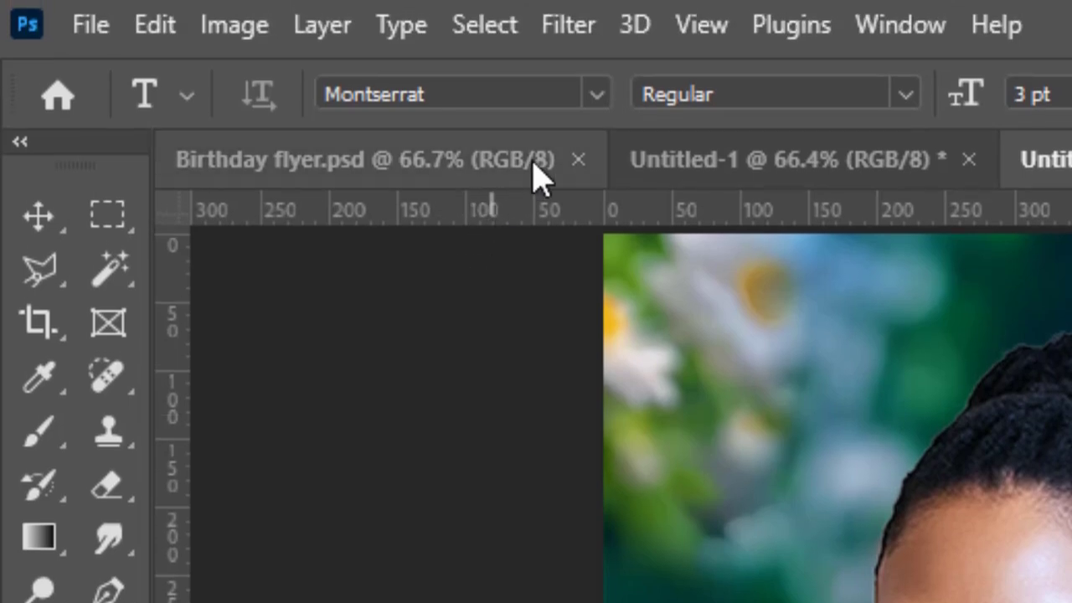
{"action": "left_click", "coordinate": [595, 95]}
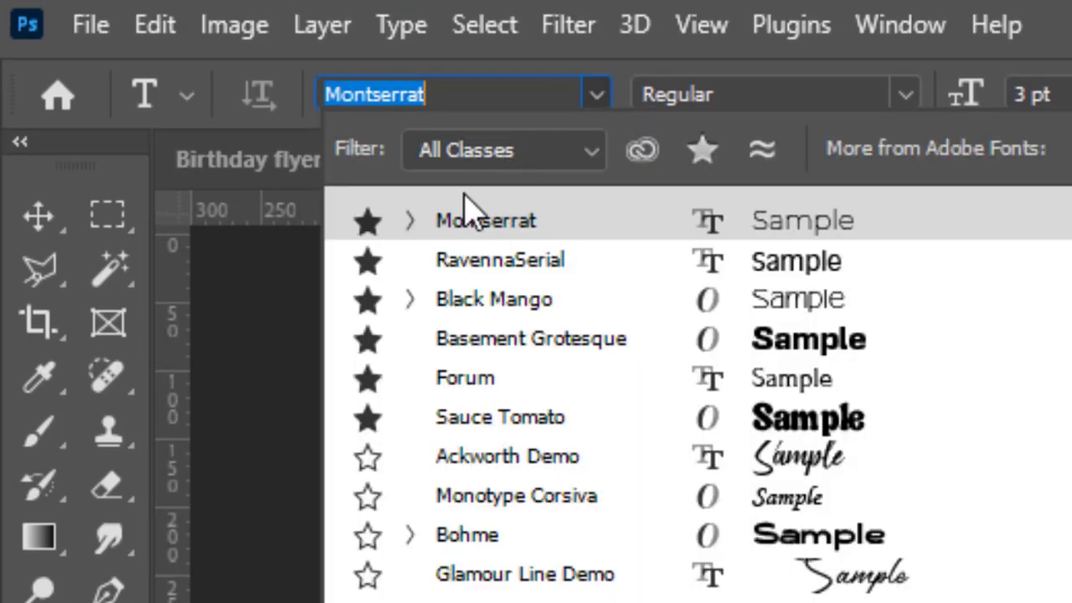
{"action": "left_click", "coordinate": [521, 298]}
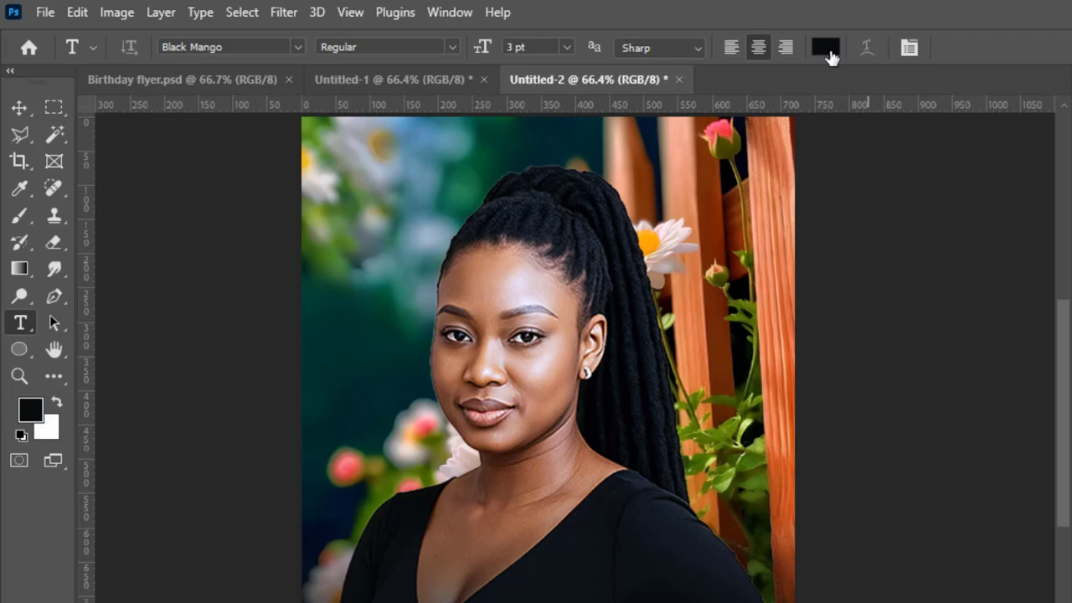
{"action": "left_click", "coordinate": [827, 52]}
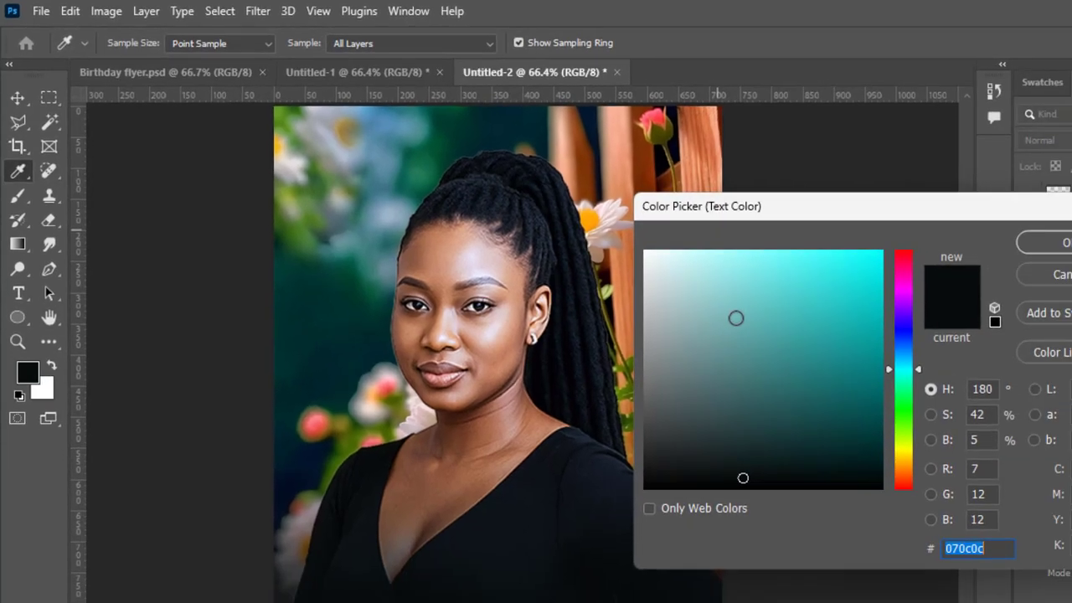
{"action": "type", "text": "ffffff"}
{"action": "left_click", "coordinate": [951, 209]}
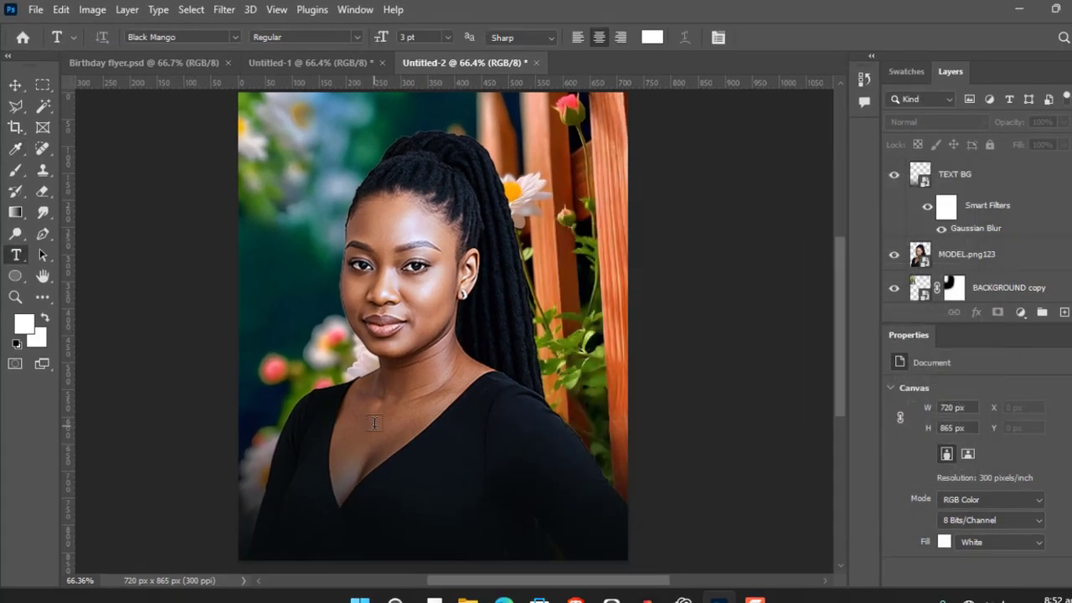
Add the white text BLESSINGS over the model's chest and scale it proportionally to about 21.36 pt
{"action": "left_click", "coordinate": [356, 433]}
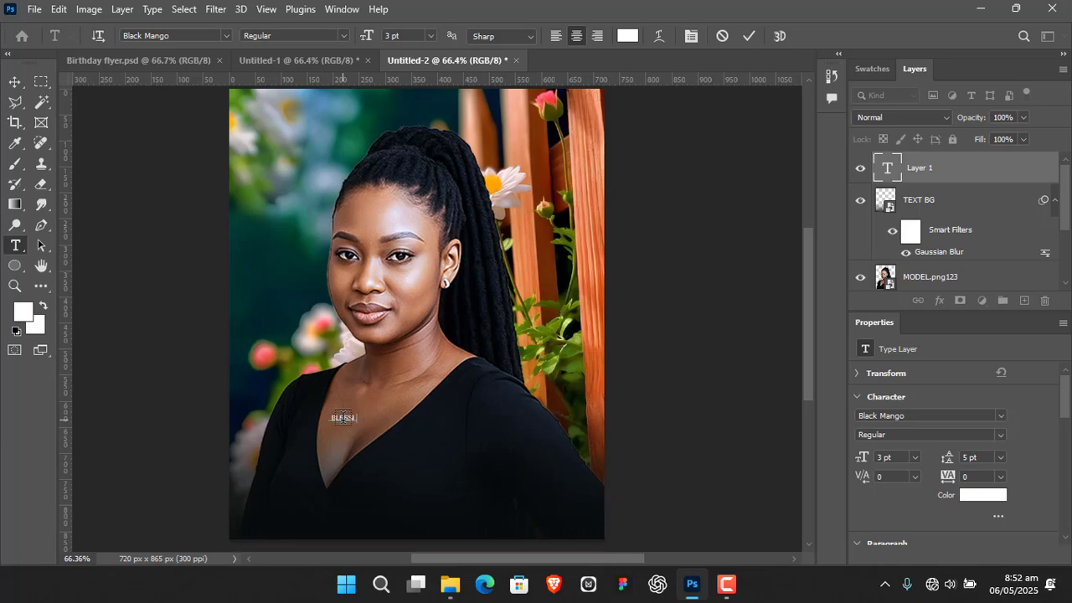
{"action": "left_click", "coordinate": [749, 36]}
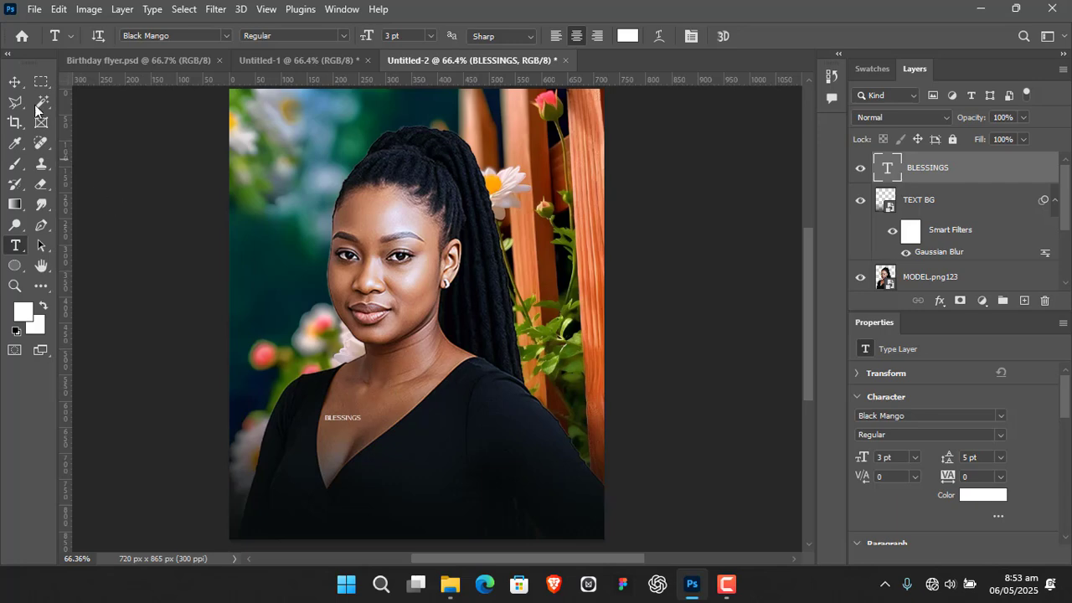
{"action": "left_click", "coordinate": [16, 82]}
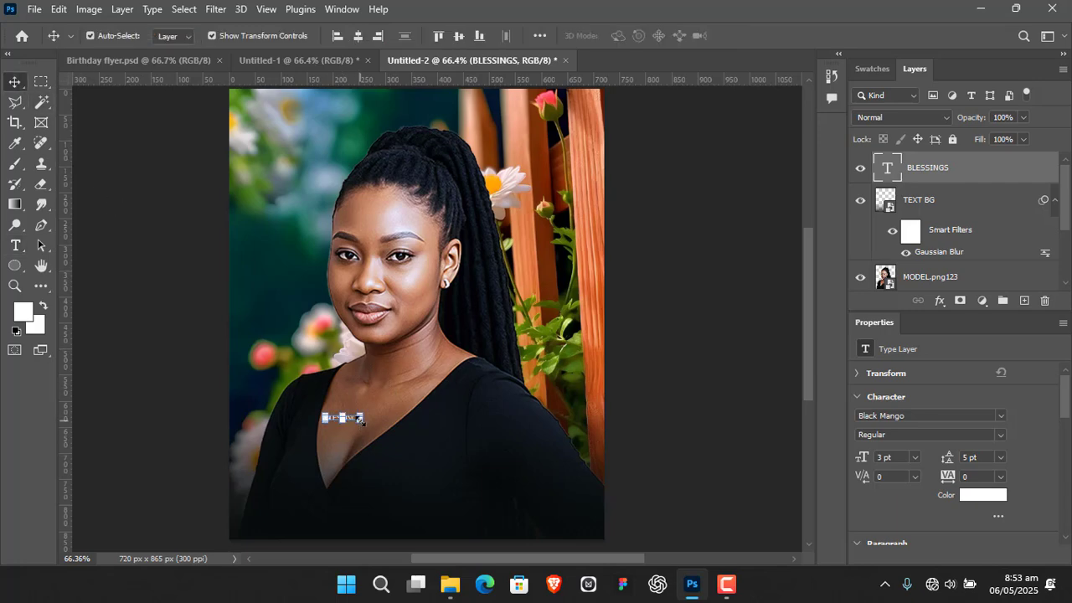
{"action": "left_click_drag", "start_coordinate": [360, 418], "coordinate": [532, 461]}
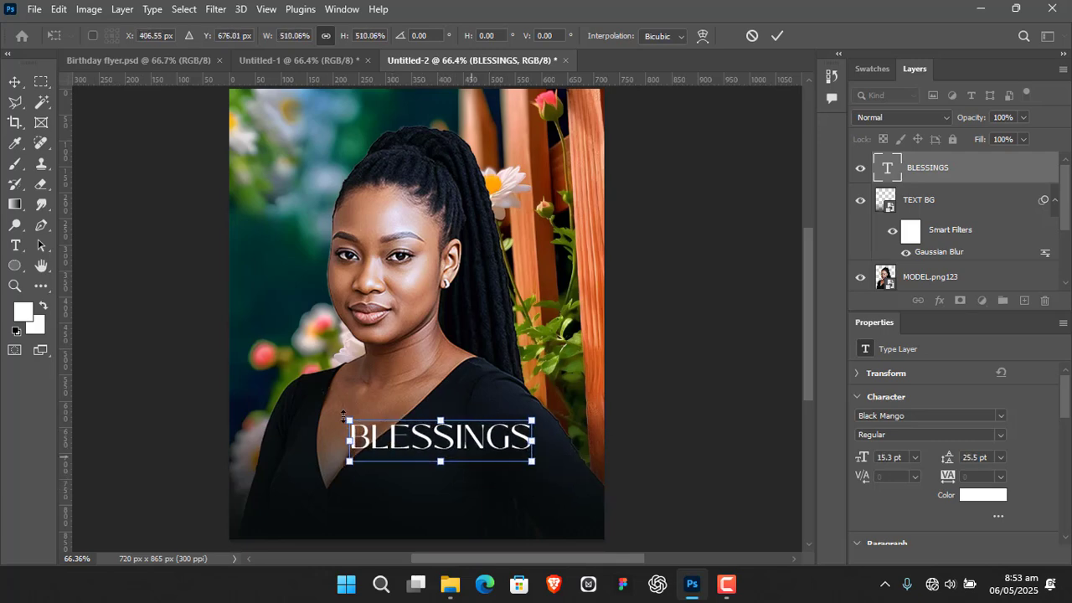
{"action": "left_click_drag", "start_coordinate": [348, 418], "coordinate": [277, 404]}
{"action": "left_click", "coordinate": [770, 37]}
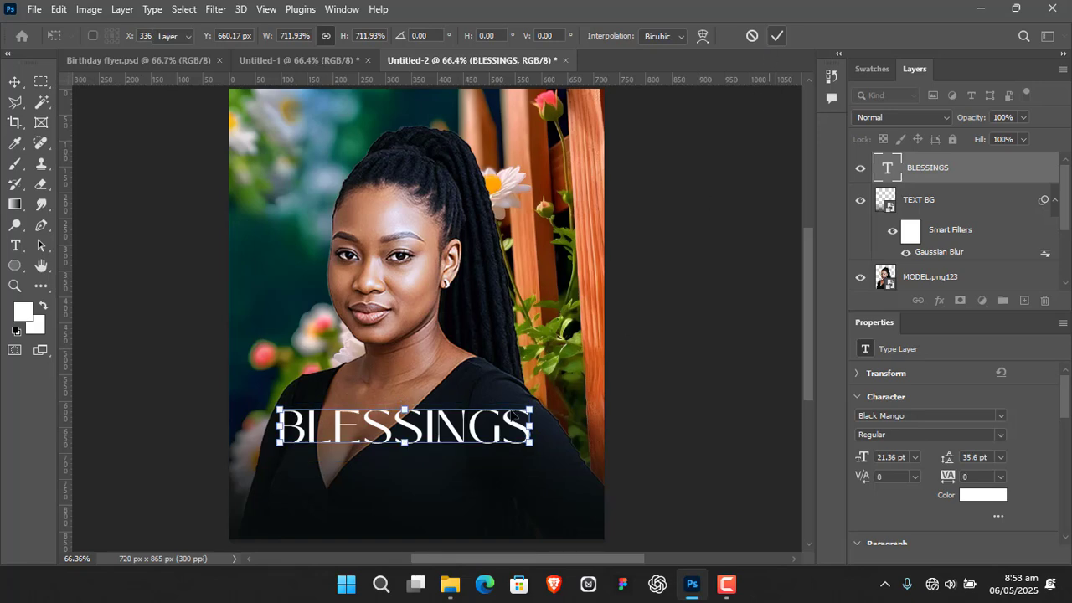
Move BLESSINGS slightly higher, enlarge it to about 22.8 pt and centre it horizontally on the canvas
{"action": "left_click_drag", "start_coordinate": [463, 434], "coordinate": [467, 415]}
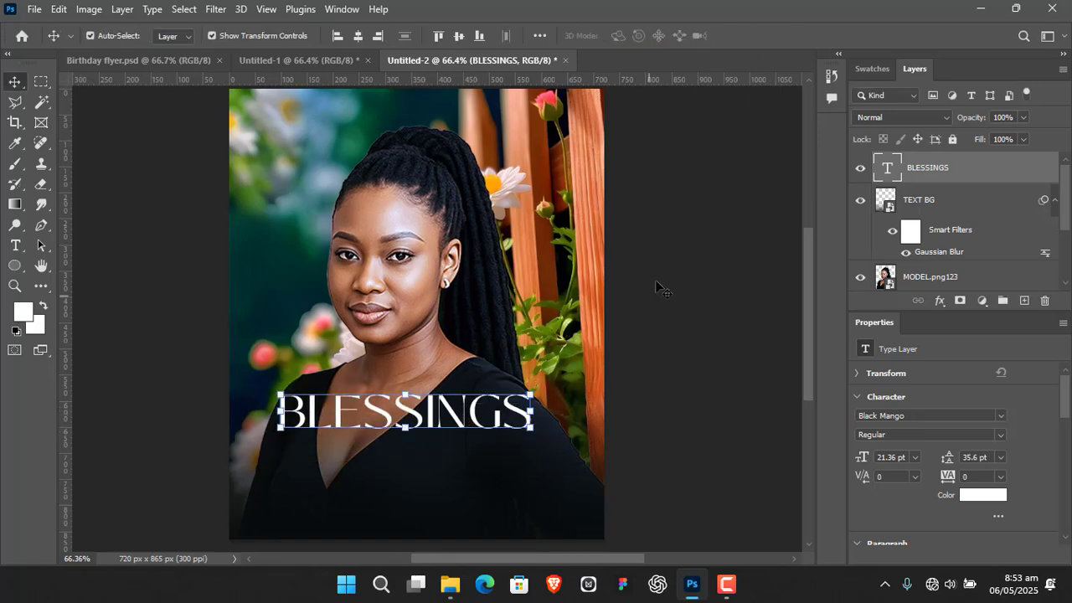
{"action": "left_click", "coordinate": [356, 41]}
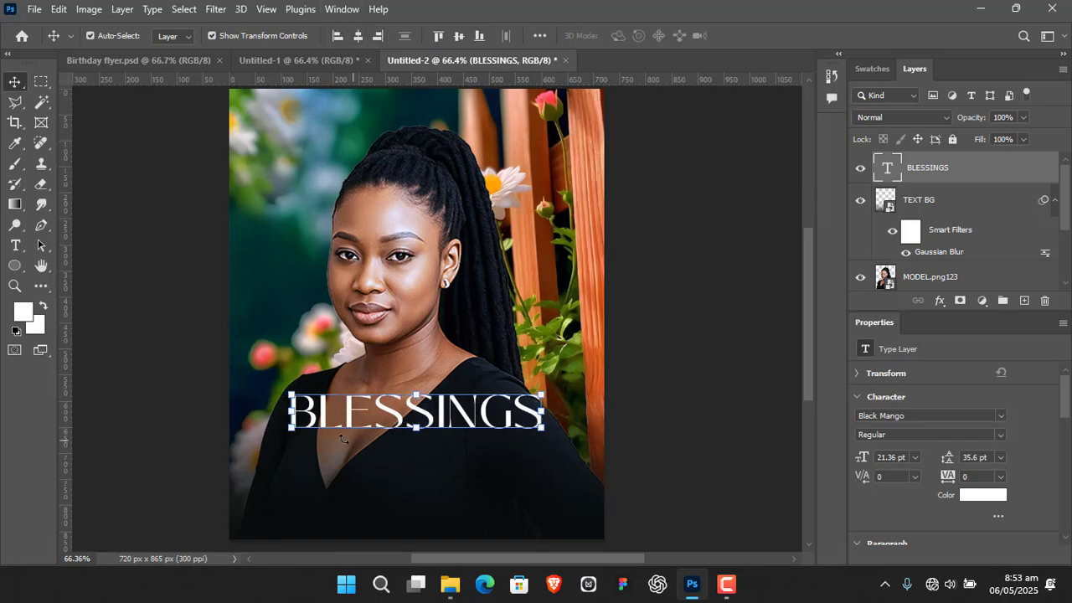
{"action": "left_click_drag", "start_coordinate": [288, 433], "coordinate": [265, 465]}
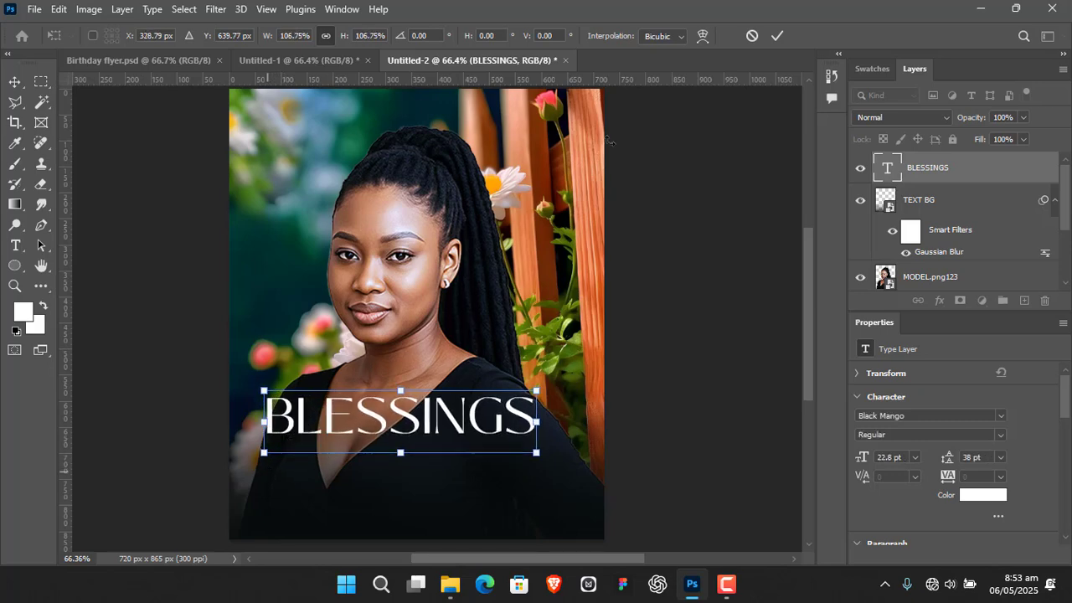
{"action": "left_click", "coordinate": [778, 36]}
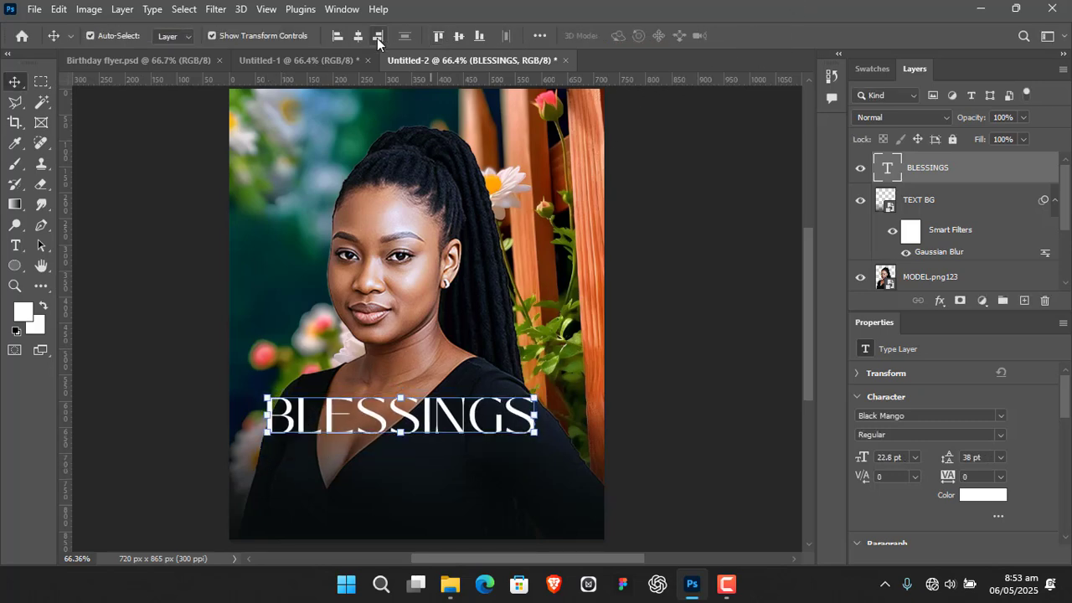
{"action": "left_click", "coordinate": [361, 40]}
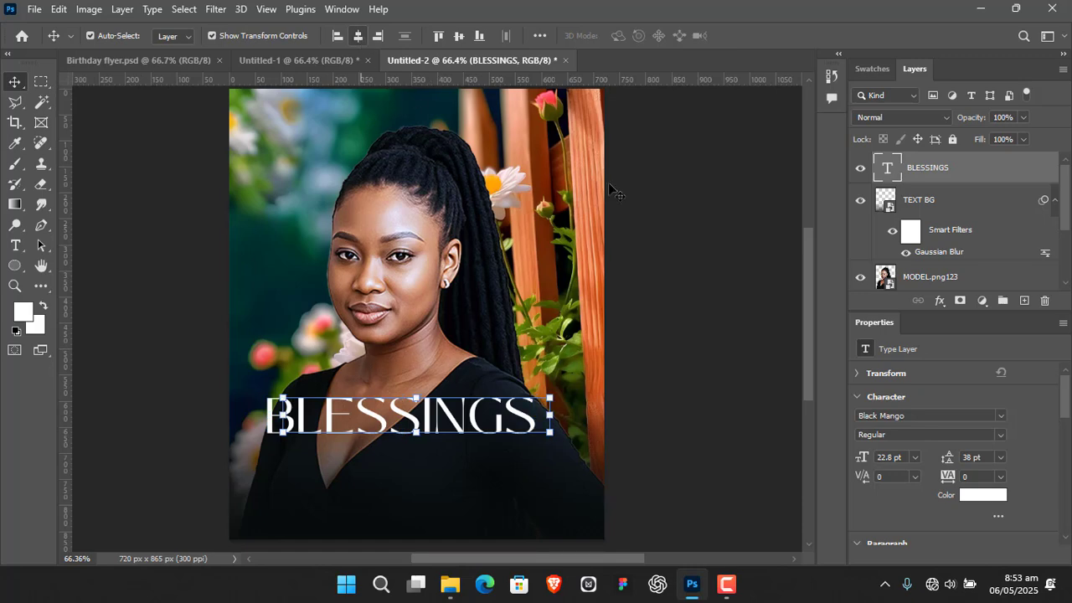
{"action": "left_click", "coordinate": [684, 232]}
Duplicate the BLESSINGS text directly above the original and change the copy's wording to HAPPY BIRTHDAY
{"action": "left_click", "coordinate": [467, 419]}
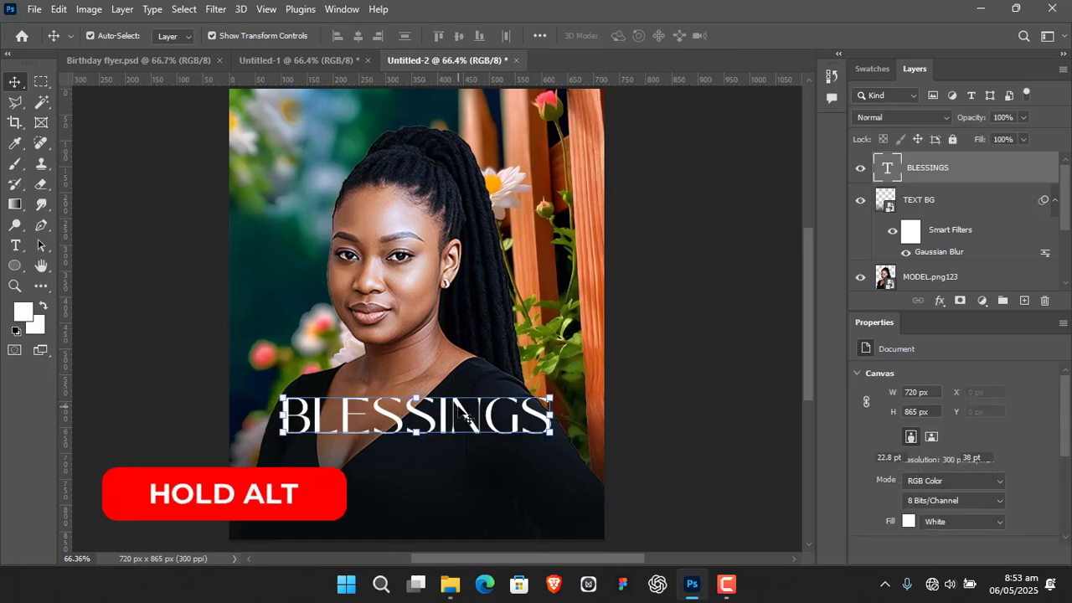
{"action": "left_click_drag", "start_coordinate": [463, 416], "coordinate": [442, 369]}
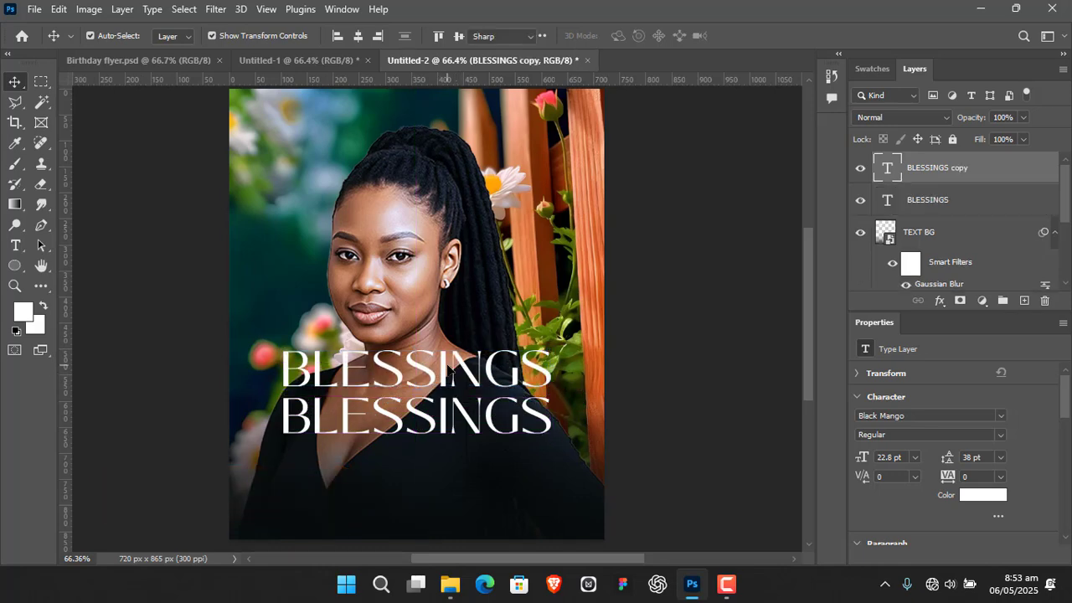
{"action": "double_click", "coordinate": [443, 371]}
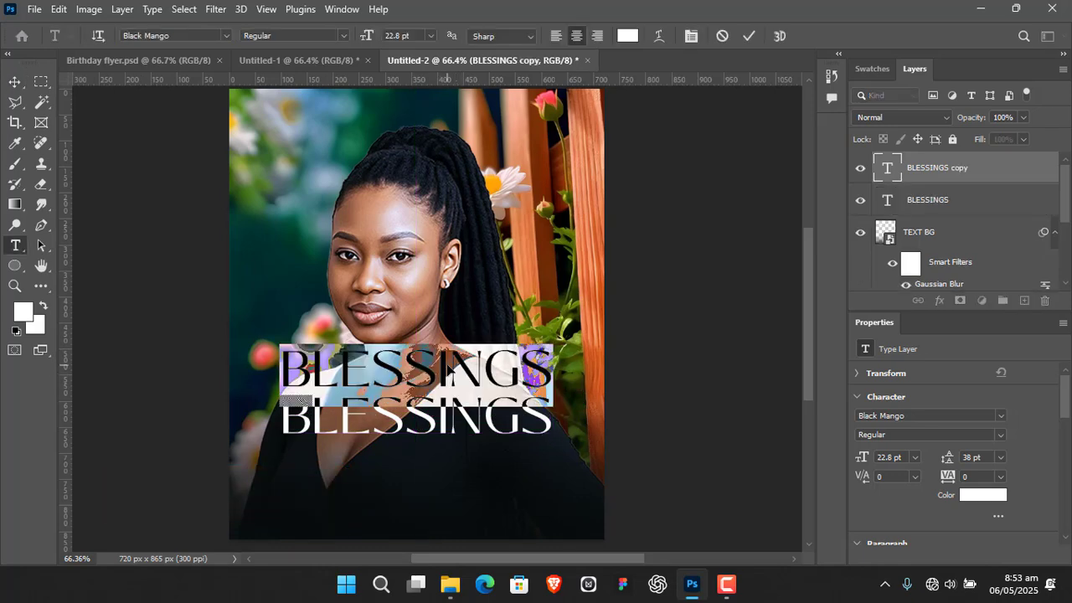
{"action": "type", "text": "HAPPY "}
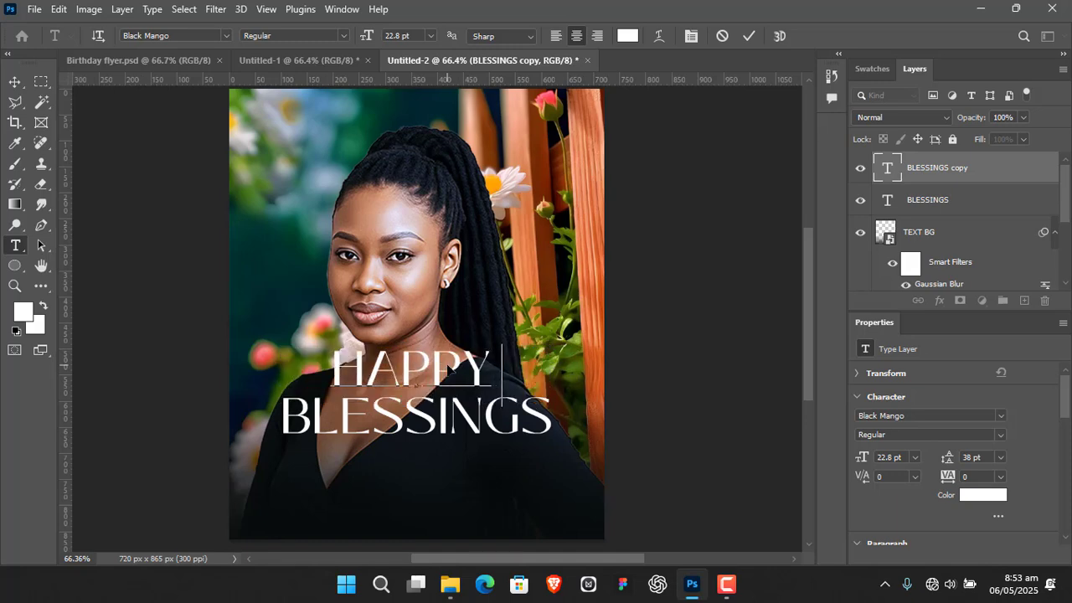
{"action": "type", "text": "BIRTHDAY"}
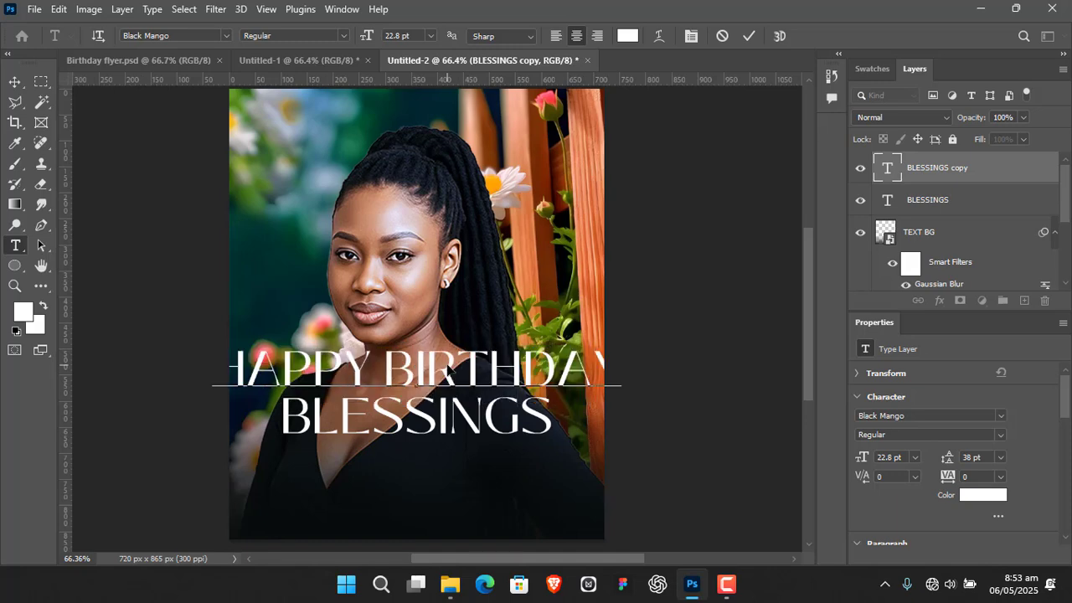
{"action": "left_click", "coordinate": [748, 40]}
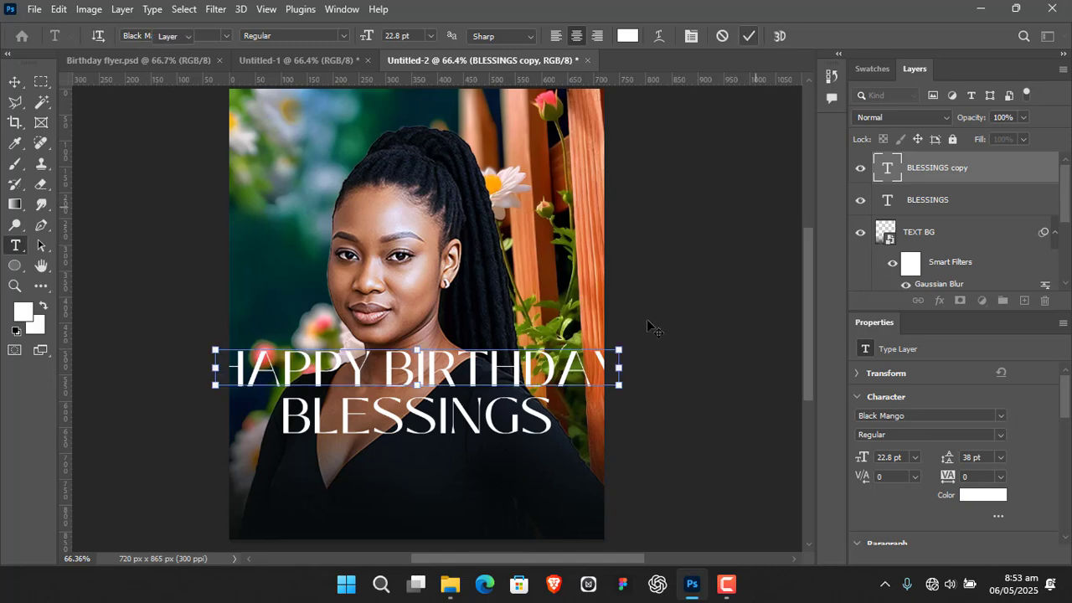
Shrink HAPPY BIRTHDAY to about 5.07 pt just above BLESSINGS and set its font to RavennaSerial
{"action": "key", "text": "v"}
{"action": "left_click_drag", "start_coordinate": [610, 352], "coordinate": [507, 362]}
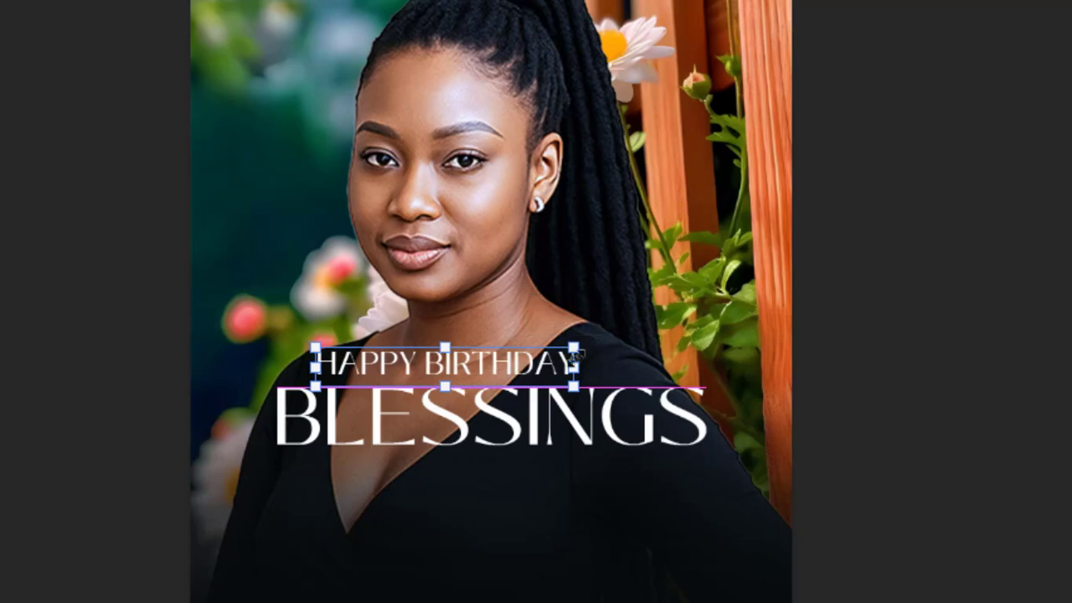
{"action": "left_click_drag", "start_coordinate": [573, 346], "coordinate": [521, 381]}
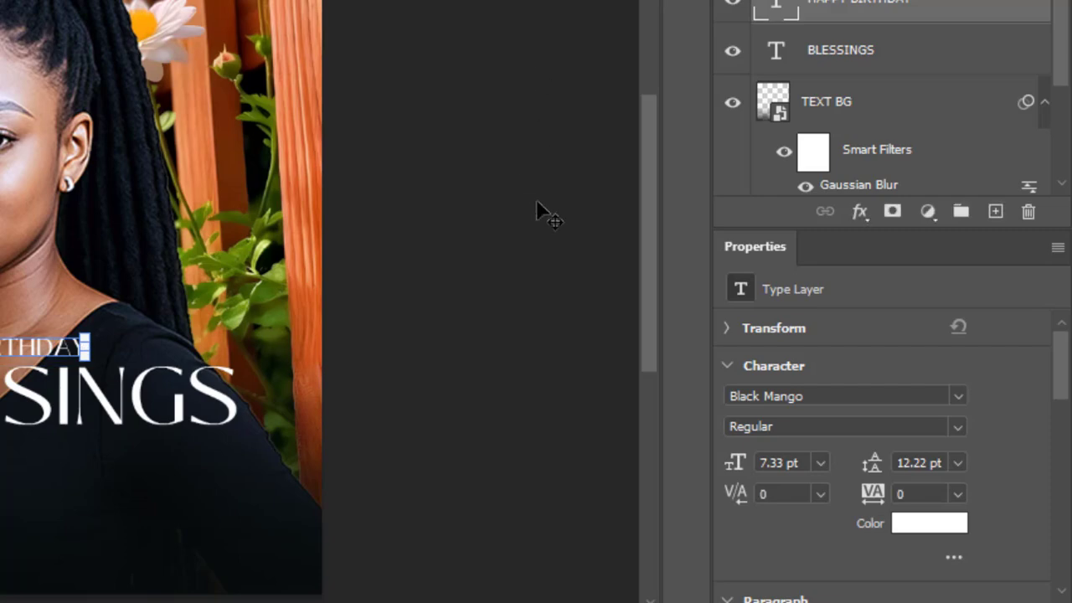
{"action": "left_click", "coordinate": [957, 395]}
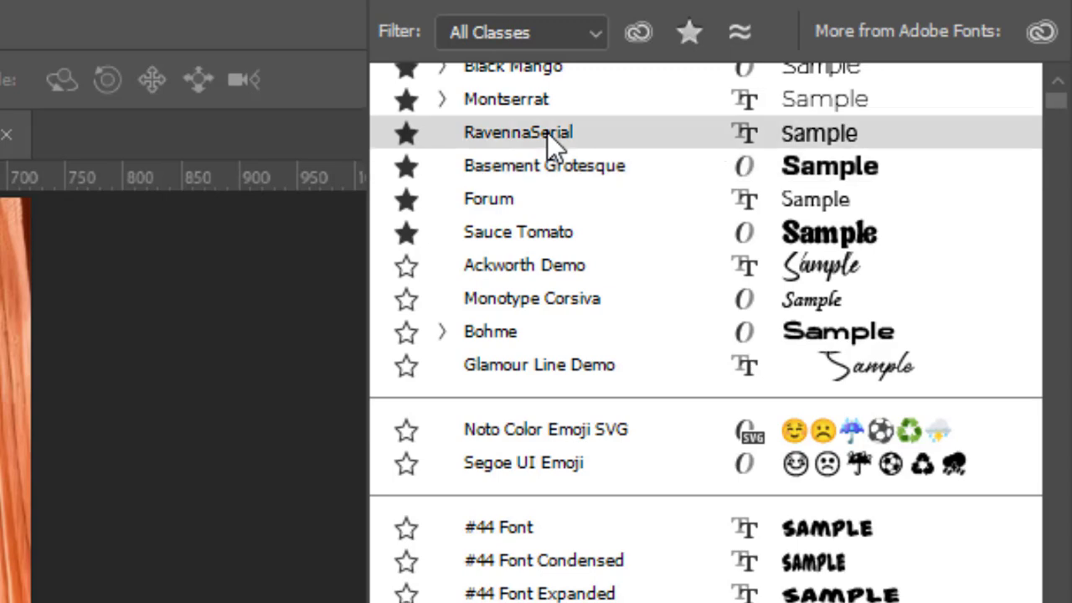
{"action": "left_click", "coordinate": [546, 132]}
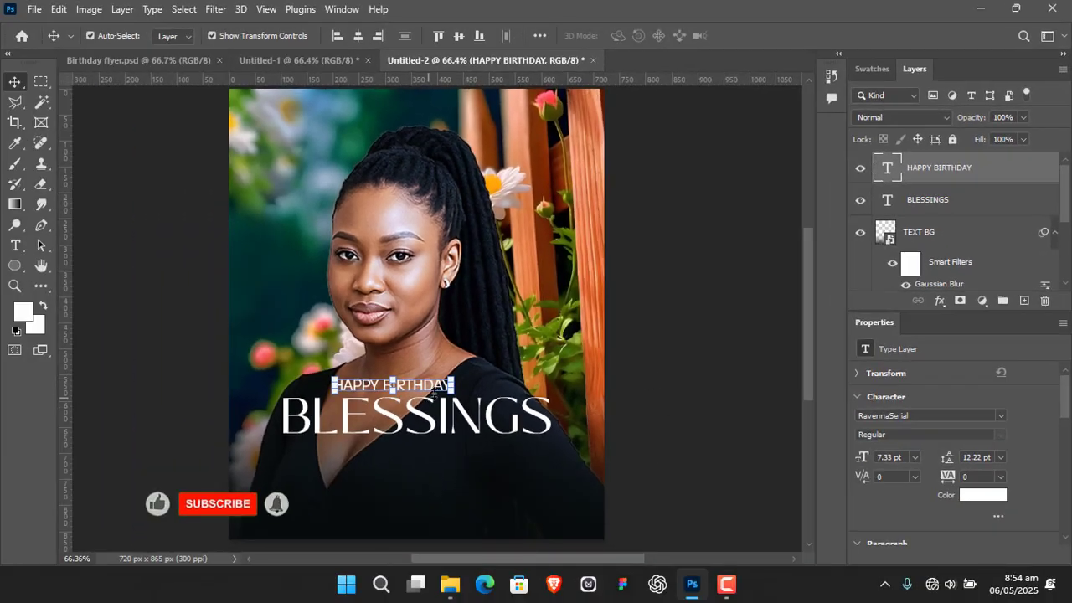
{"action": "left_click_drag", "start_coordinate": [453, 385], "coordinate": [415, 382]}
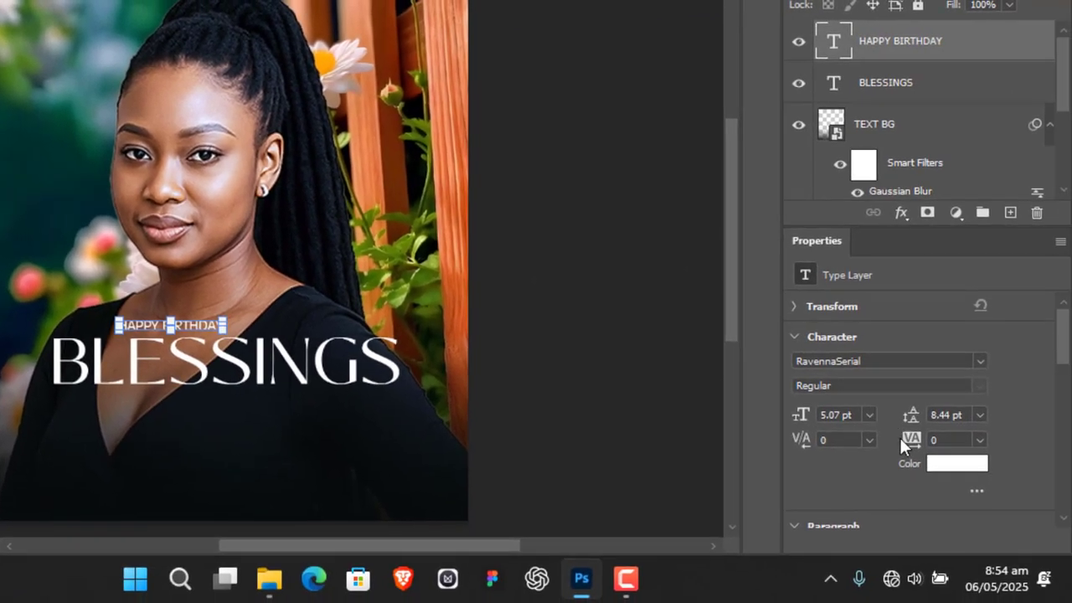
Set HAPPY BIRTHDAY's tracking to 960 and centre it horizontally with a slightly larger gap above BLESSINGS
{"action": "left_click_drag", "start_coordinate": [917, 443], "coordinate": [958, 439]}
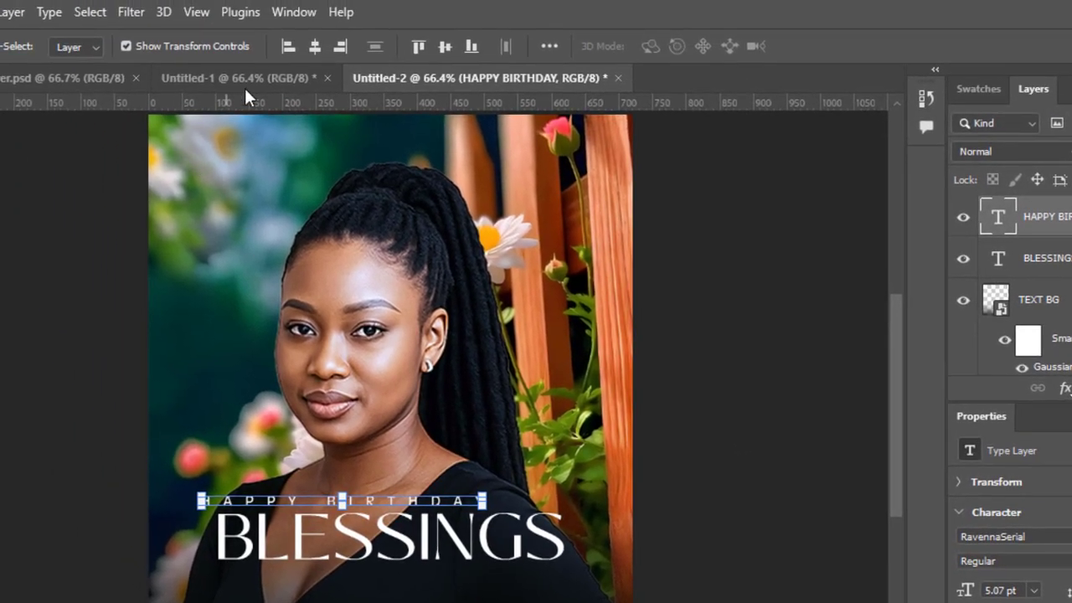
{"action": "left_click", "coordinate": [314, 48]}
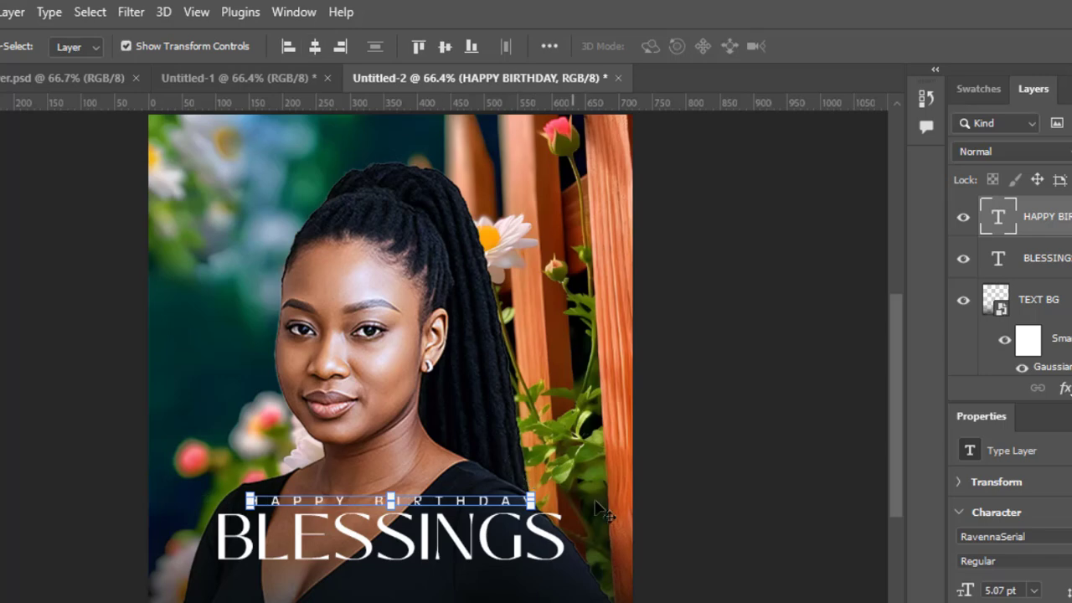
{"action": "left_click", "coordinate": [683, 438]}
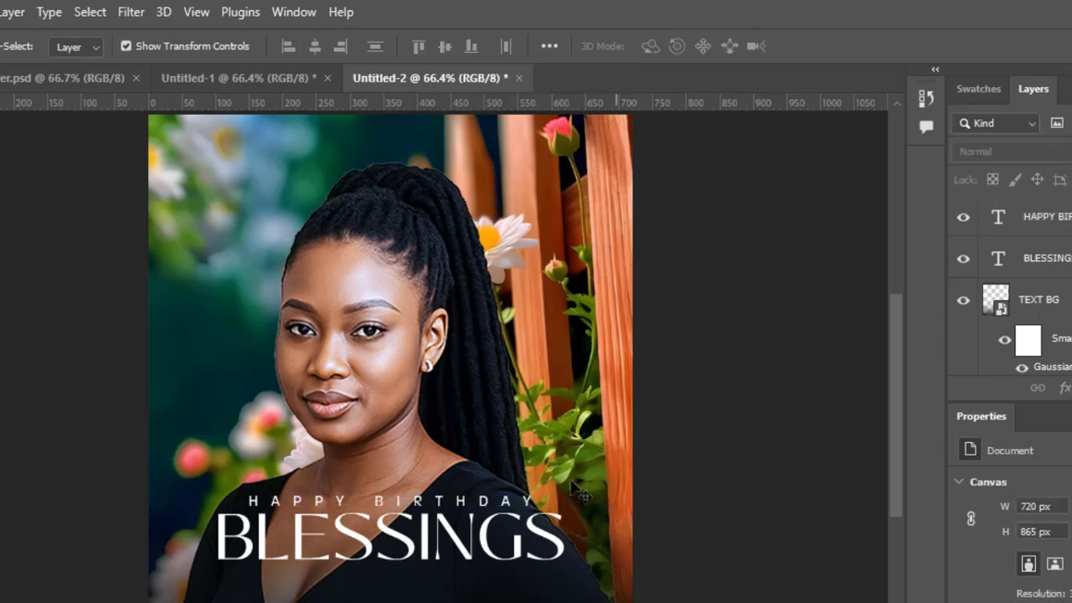
{"action": "left_click", "coordinate": [437, 503]}
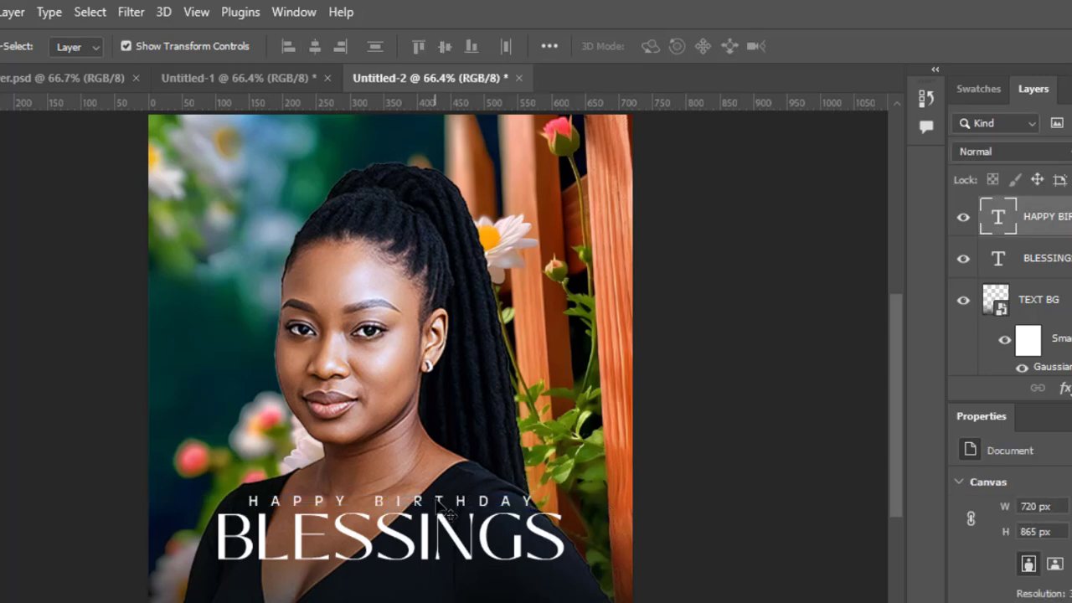
{"action": "left_click", "coordinate": [533, 499]}
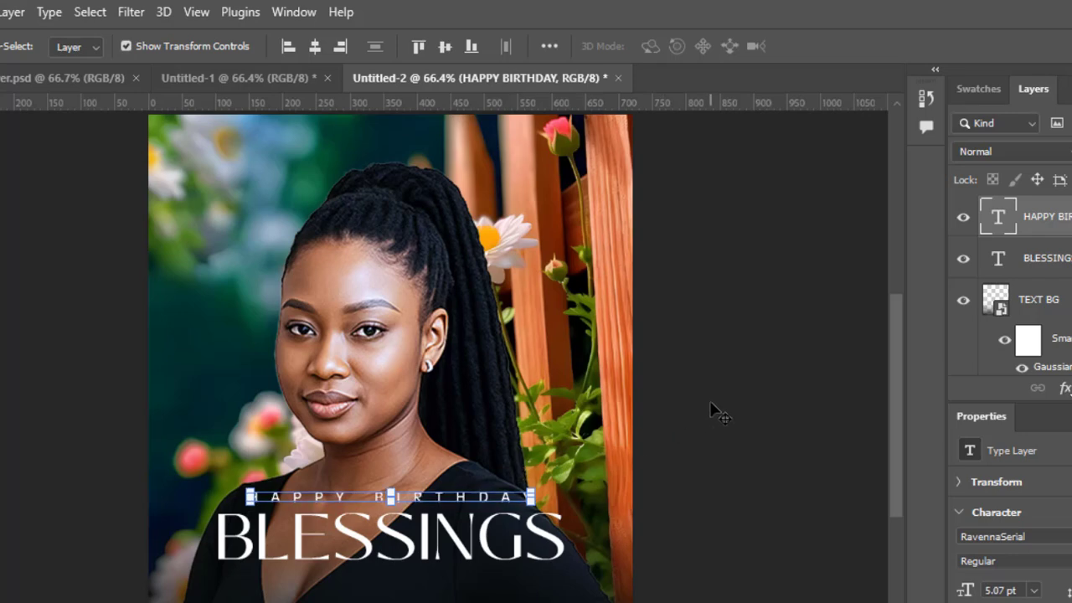
{"action": "left_click", "coordinate": [736, 392]}
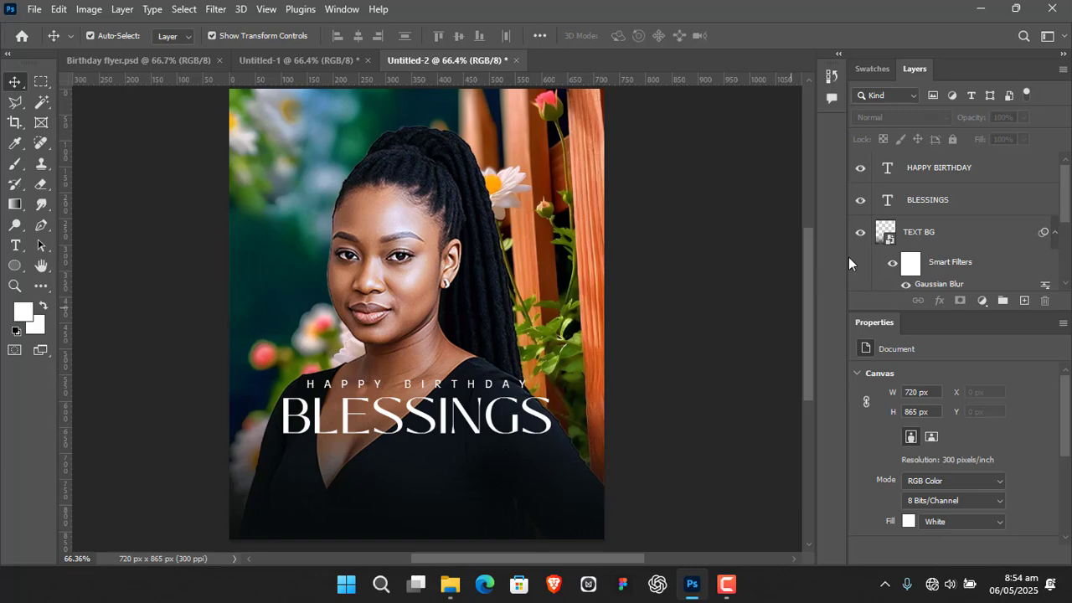
Select the HAPPY BIRTHDAY and BLESSINGS layers together and nudge them slightly upward on the canvas
{"action": "left_click", "coordinate": [986, 212]}
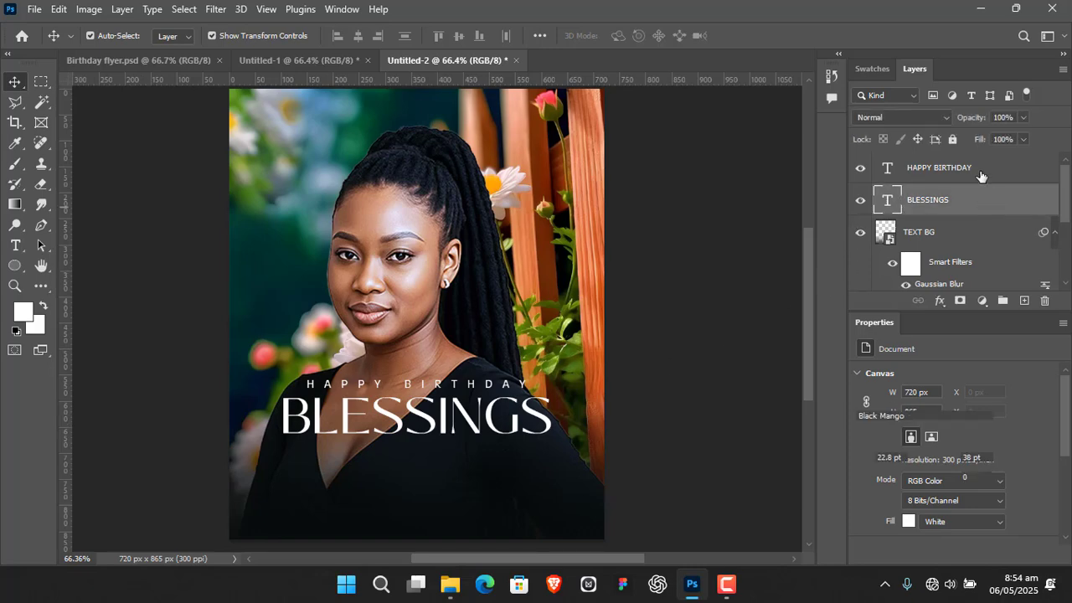
{"action": "left_click", "coordinate": [975, 172]}
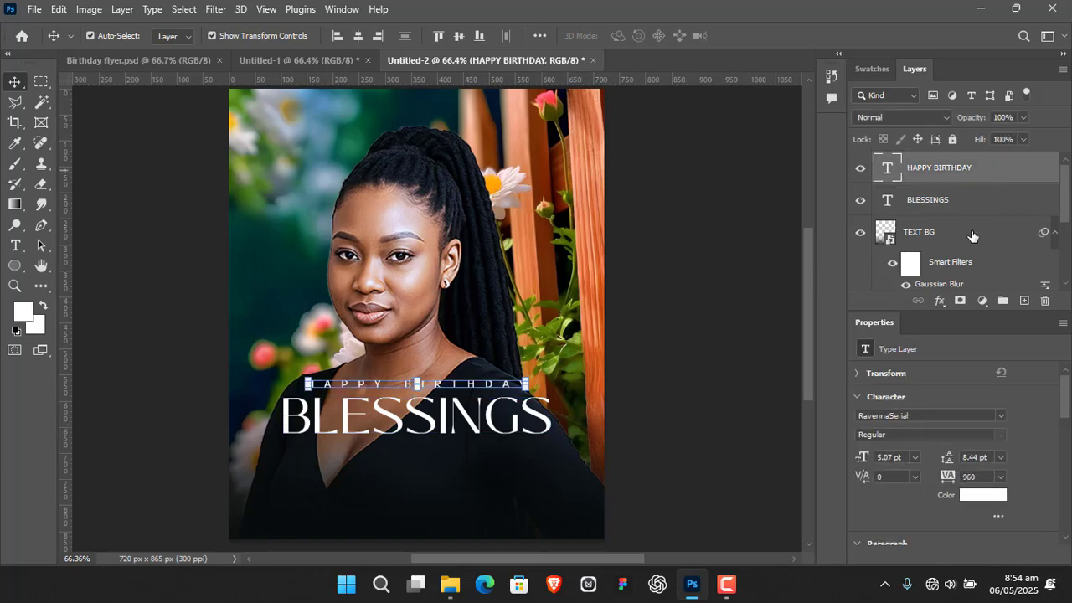
{"action": "left_click", "coordinate": [986, 209], "text": "shift"}
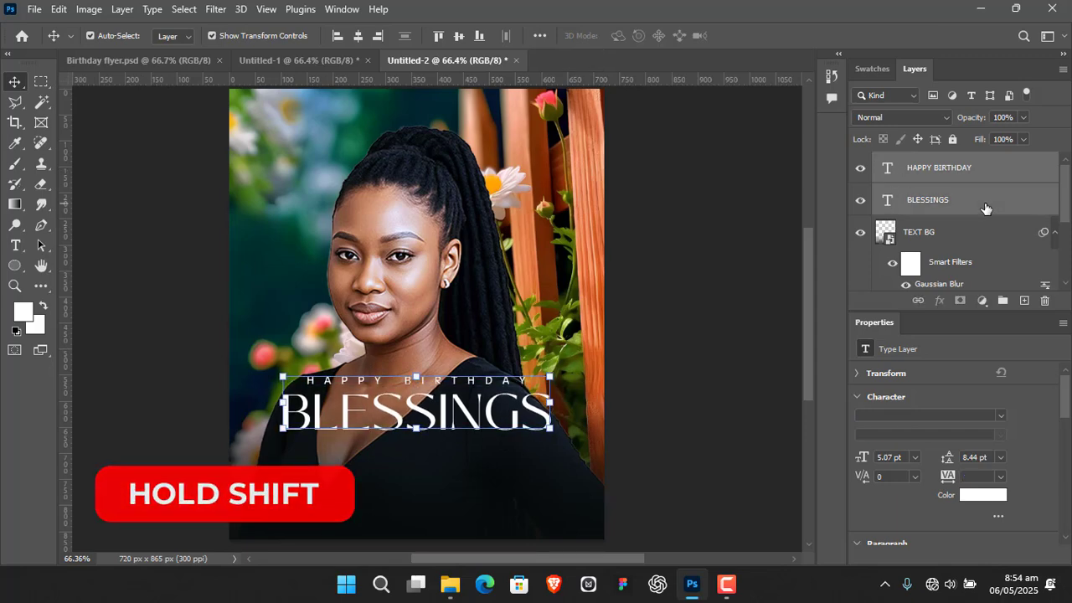
{"action": "left_click", "coordinate": [709, 284]}
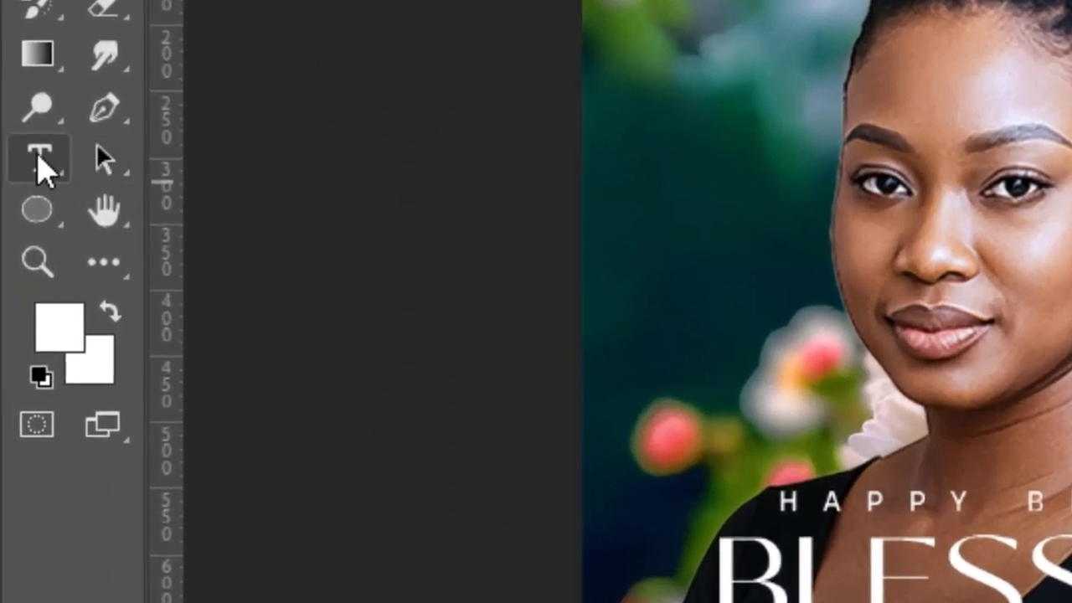
Set the Type tool to the Montserrat font in the Light style for new text
{"action": "left_click", "coordinate": [40, 164]}
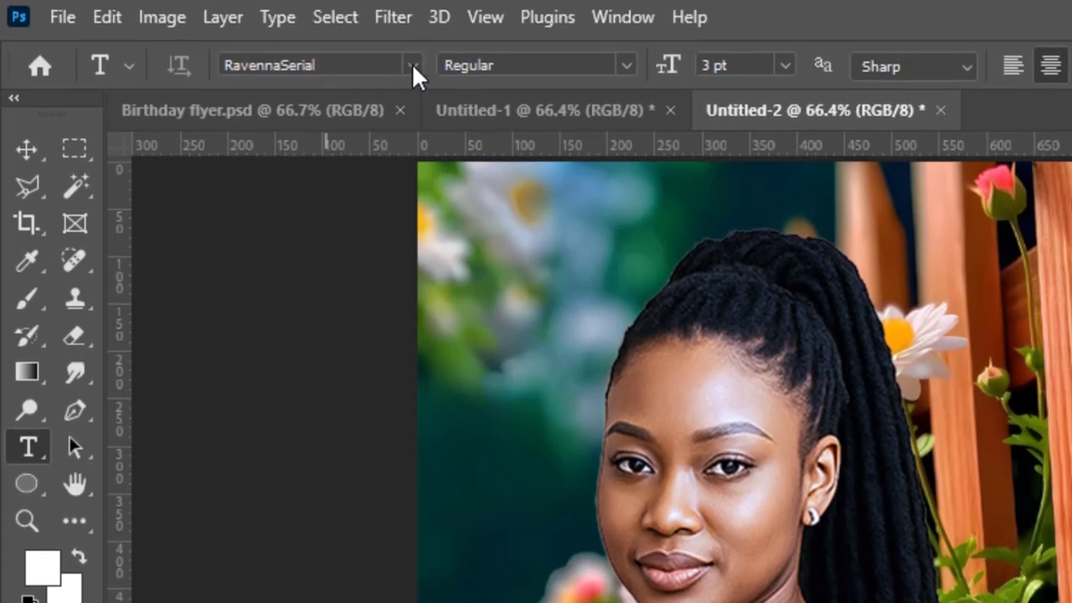
{"action": "left_click", "coordinate": [412, 65]}
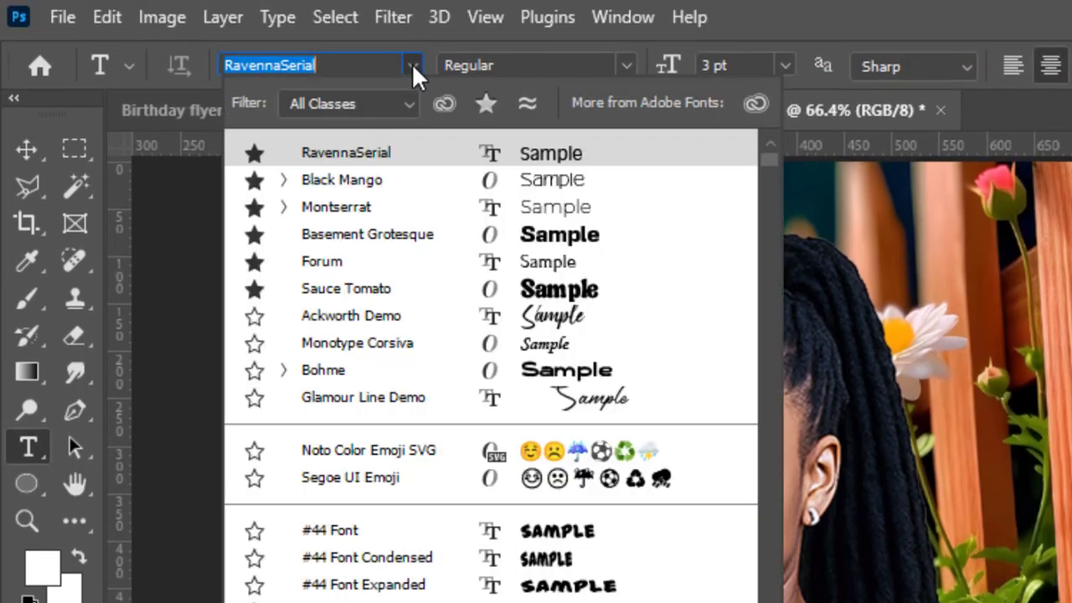
{"action": "left_click", "coordinate": [363, 209]}
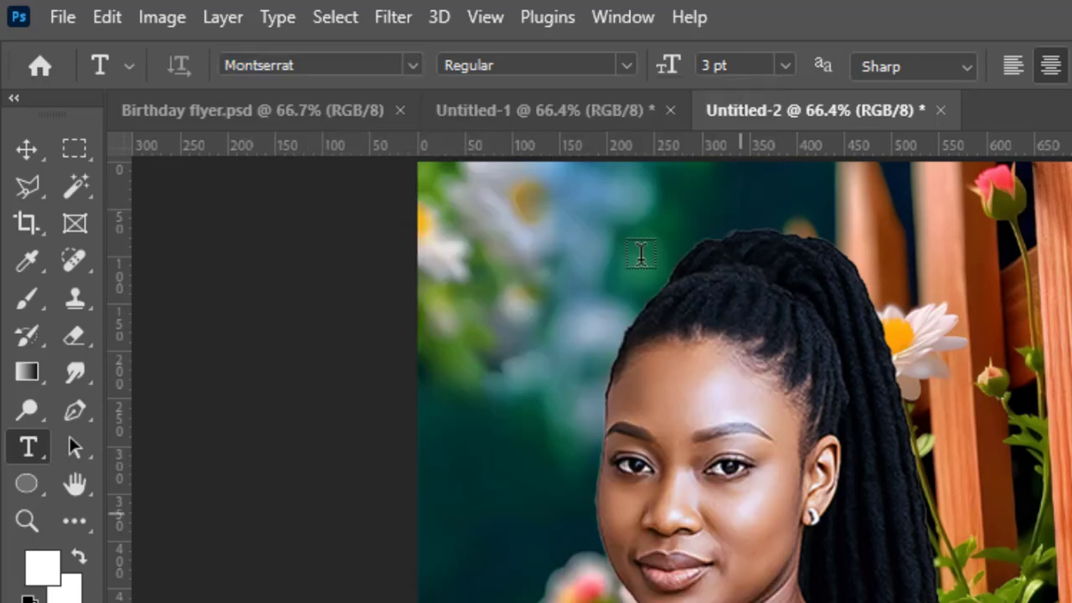
{"action": "left_click", "coordinate": [627, 65]}
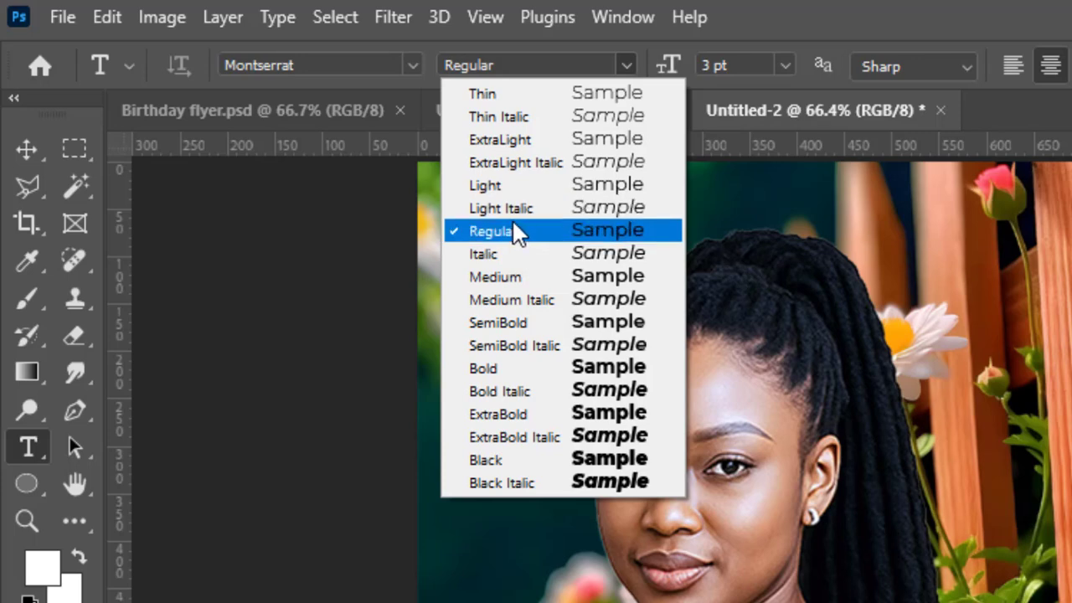
{"action": "left_click", "coordinate": [511, 185]}
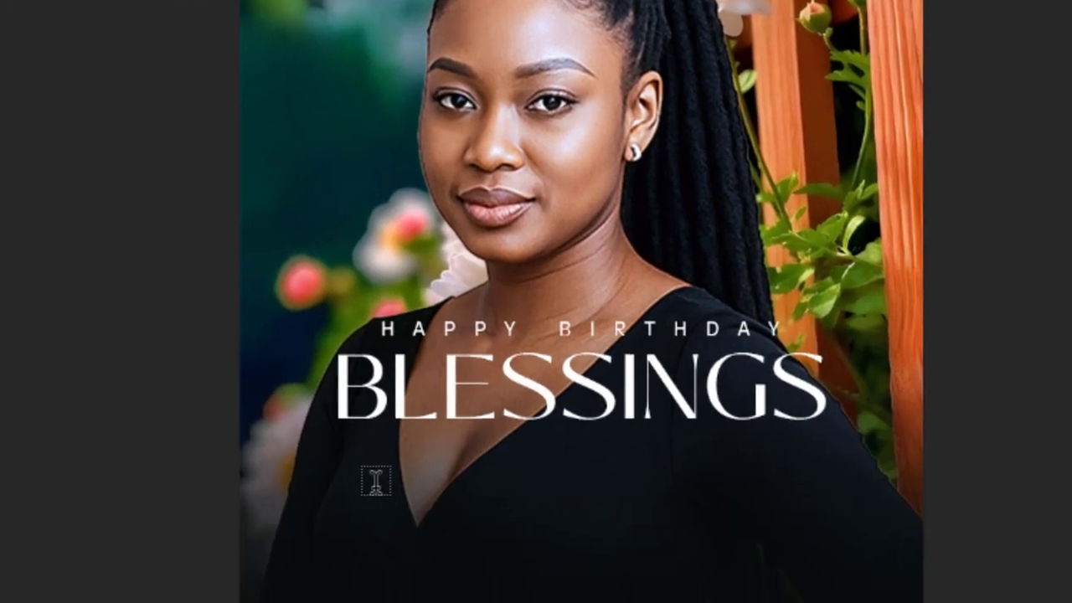
Add a centred placeholder Lorem ipsum paragraph below BLESSINGS in 3 pt Montserrat Light with tracking 0, horizontally centred on the canvas
{"action": "left_click_drag", "start_coordinate": [381, 487], "coordinate": [765, 569]}
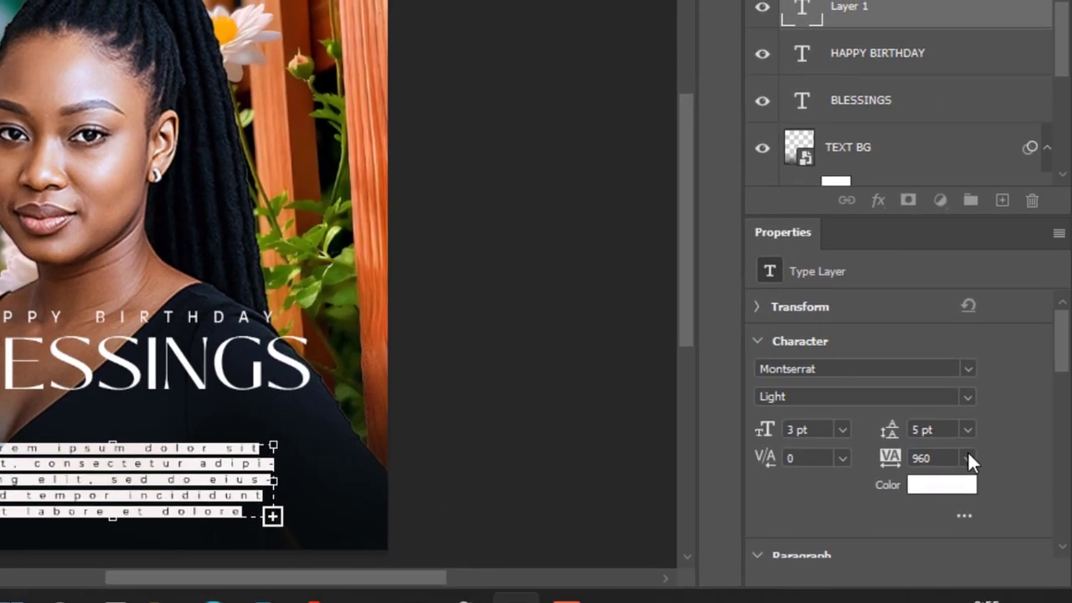
{"action": "left_click", "coordinate": [966, 456]}
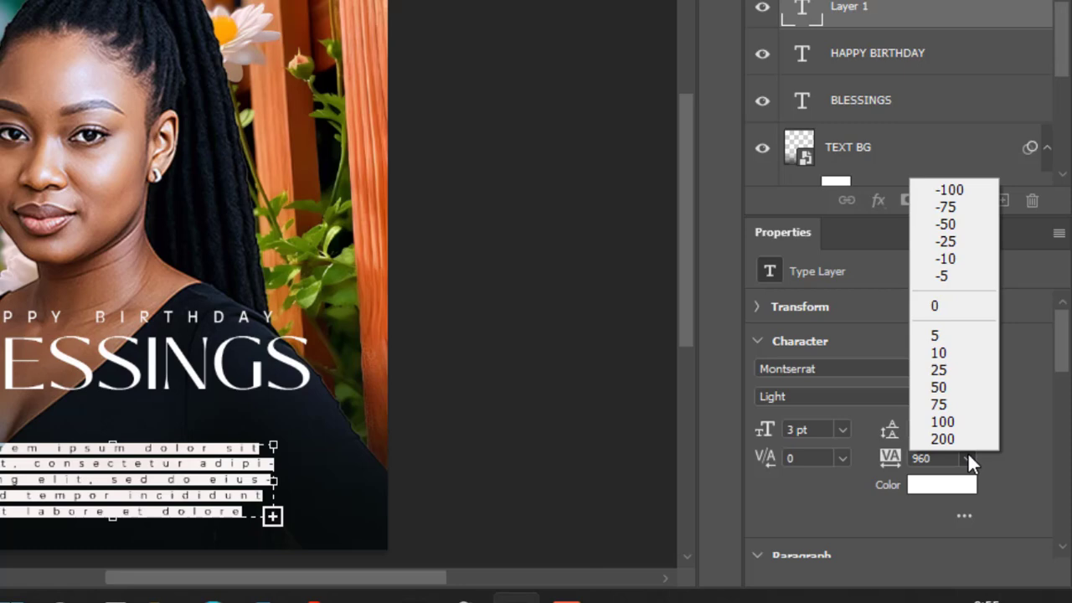
{"action": "left_click", "coordinate": [943, 307]}
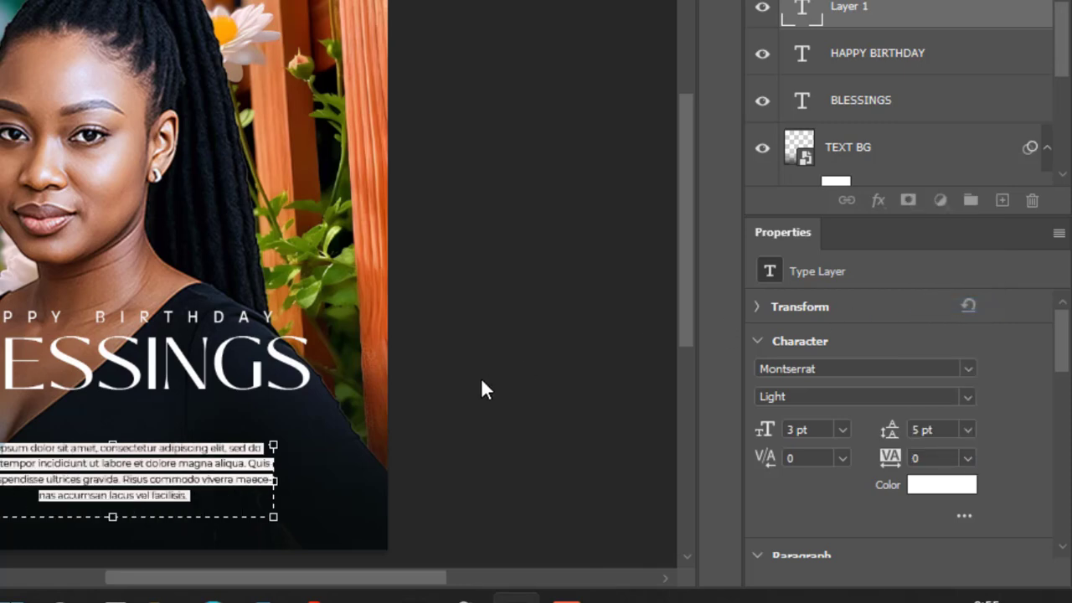
{"action": "left_click", "coordinate": [527, 285]}
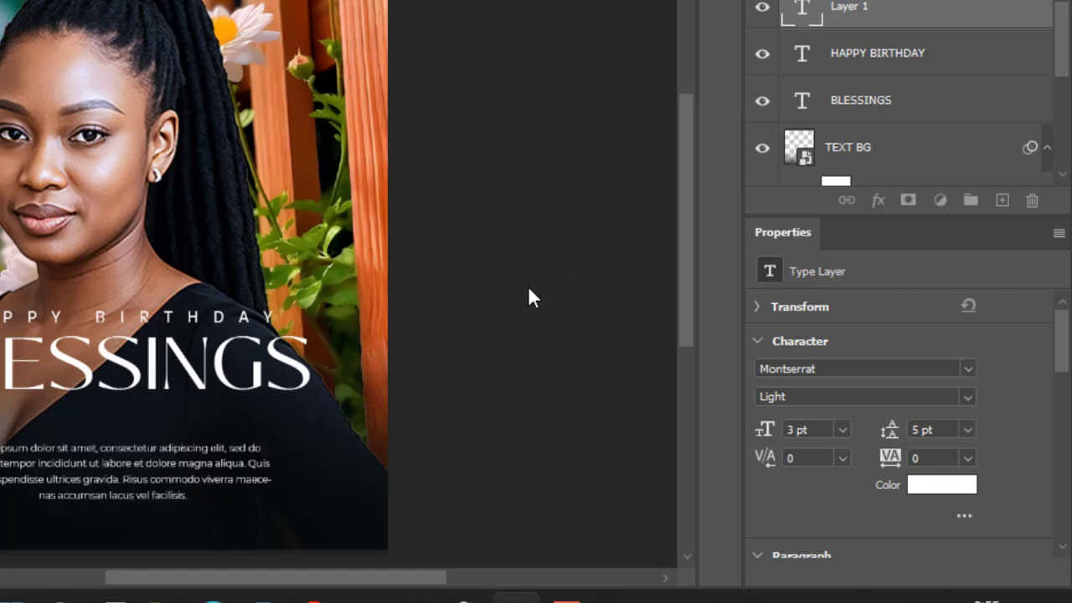
{"action": "key", "text": "v"}
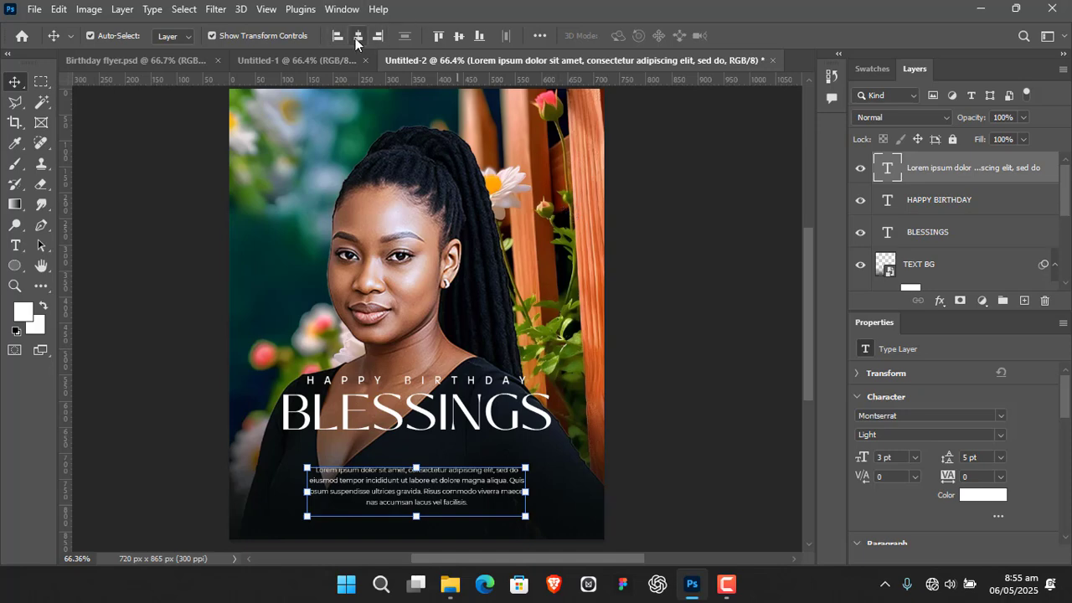
{"action": "left_click", "coordinate": [682, 291]}
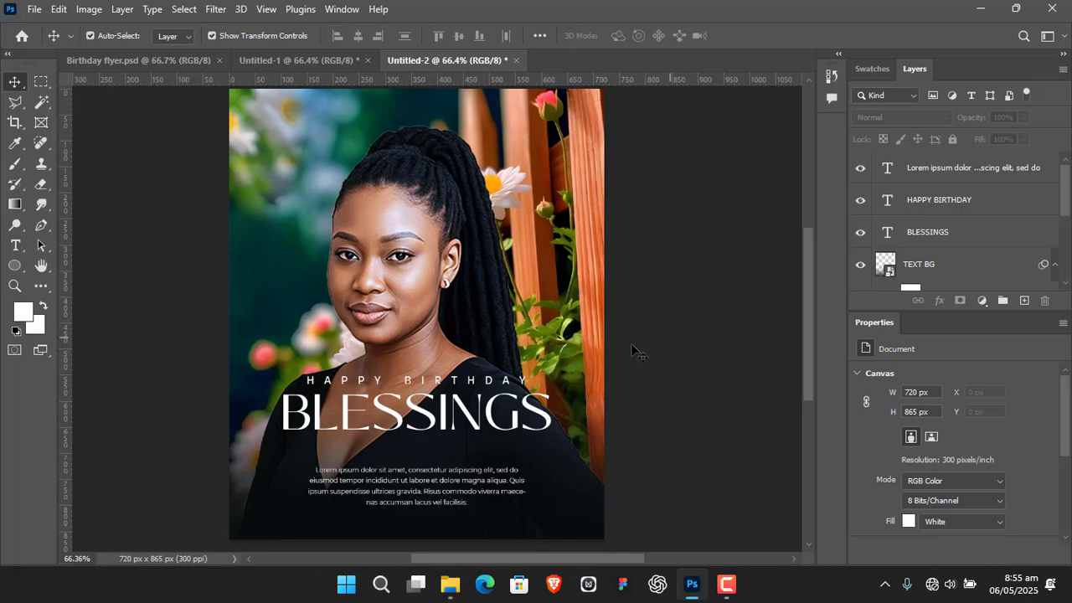
Nudge the woman's portrait layer slightly to the right on the canvas
{"action": "left_click", "coordinate": [411, 287]}
{"action": "key", "text": "Right"}
{"action": "key", "text": "Right"}
{"action": "key", "text": "Right"}
{"action": "key", "text": "Right"}
{"action": "key", "text": "Right"}
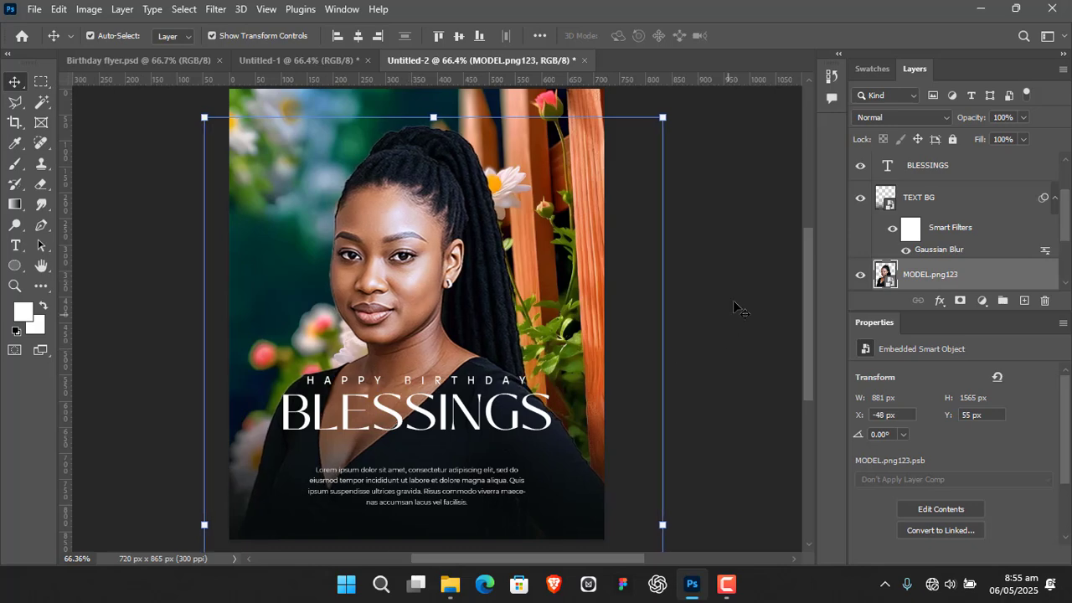
{"action": "left_click", "coordinate": [709, 201]}
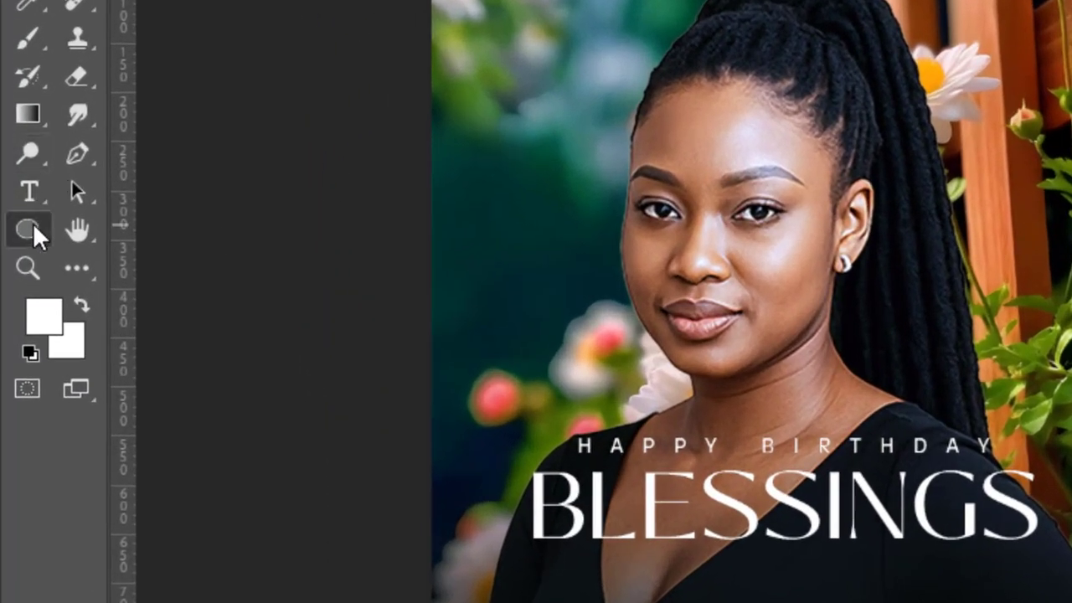
Draw a white-filled circle about 101 px in diameter on the green background beside the woman's face
{"action": "left_click", "coordinate": [34, 232]}
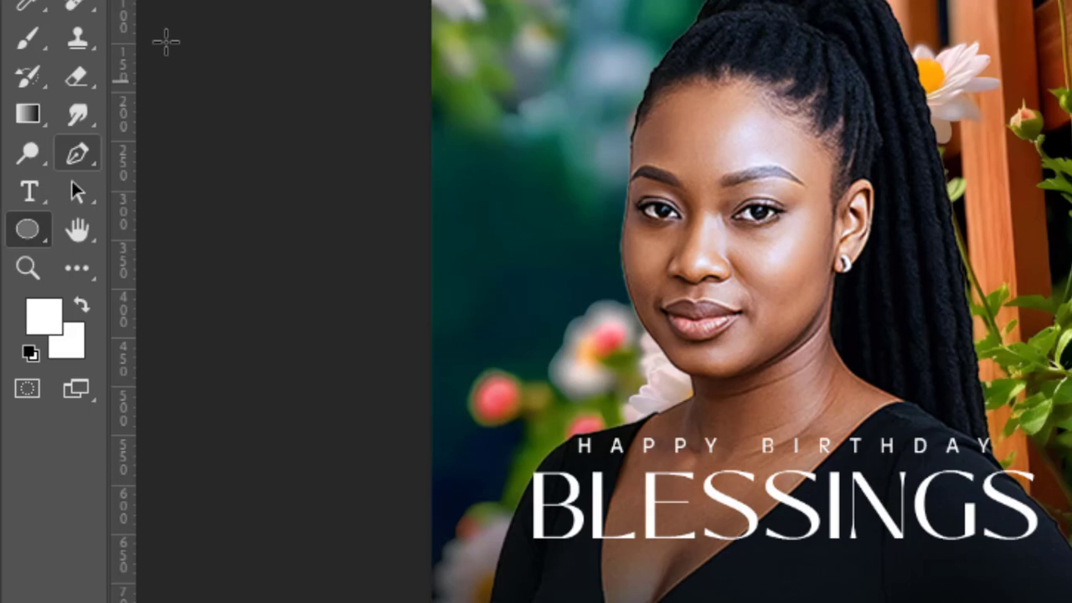
{"action": "left_click", "coordinate": [520, 85]}
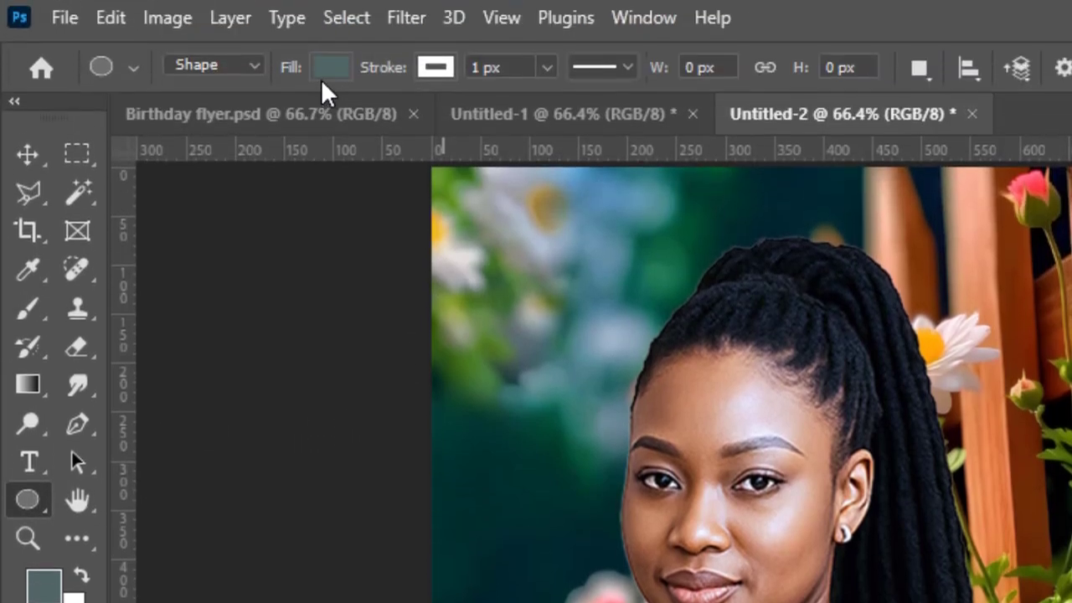
{"action": "left_click", "coordinate": [328, 69]}
{"action": "left_click", "coordinate": [172, 219]}
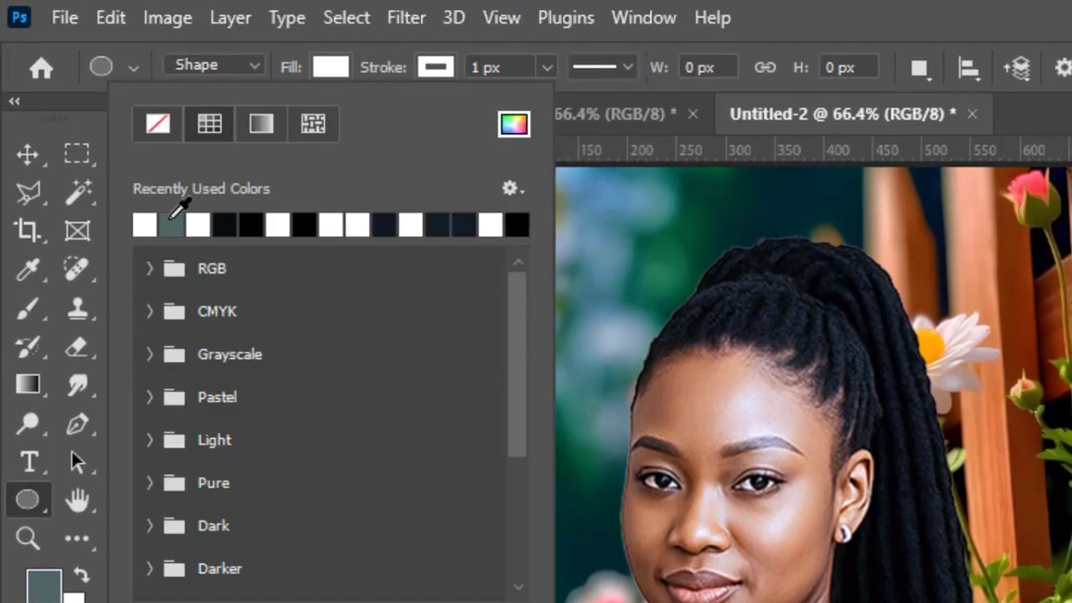
{"action": "left_click", "coordinate": [327, 68]}
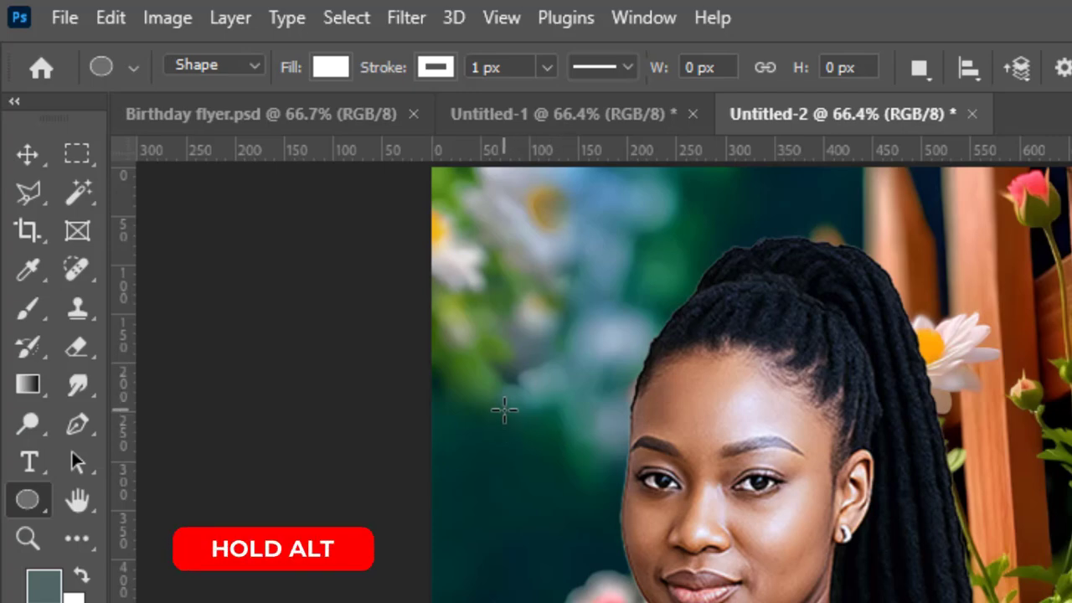
{"action": "left_click_drag", "start_coordinate": [504, 385], "coordinate": [600, 566]}
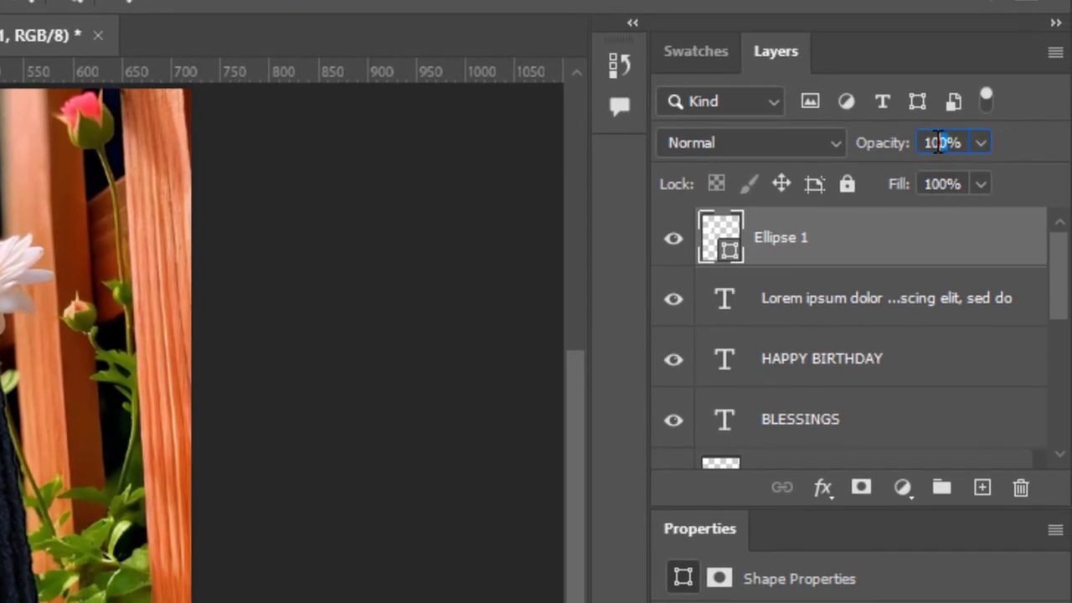
Lower the circle layer's opacity to 22% and nudge the circle left and slightly up
{"action": "left_click", "coordinate": [952, 142]}
{"action": "type", "text": "22"}
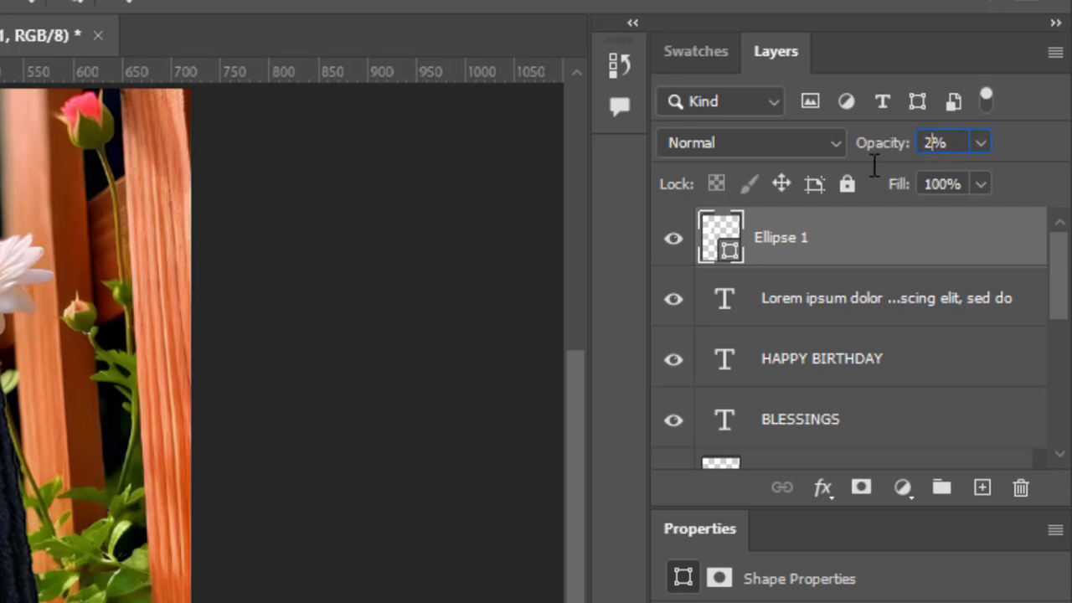
{"action": "key", "text": "Return"}
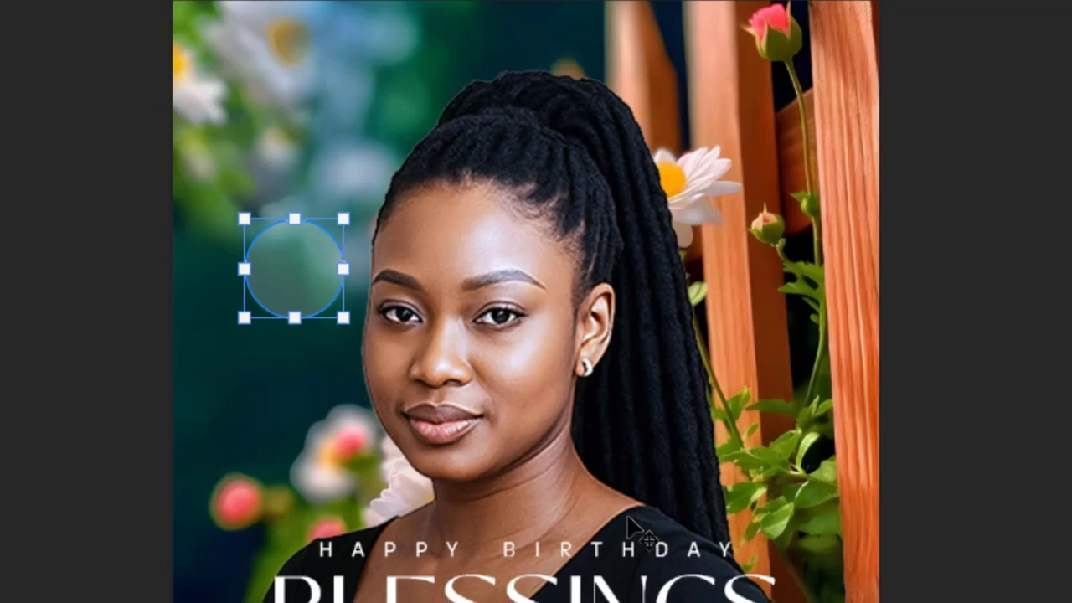
{"action": "key", "text": "Left"}
{"action": "key", "text": "Left"}
{"action": "key", "text": "Up"}
{"action": "key", "text": "Left"}
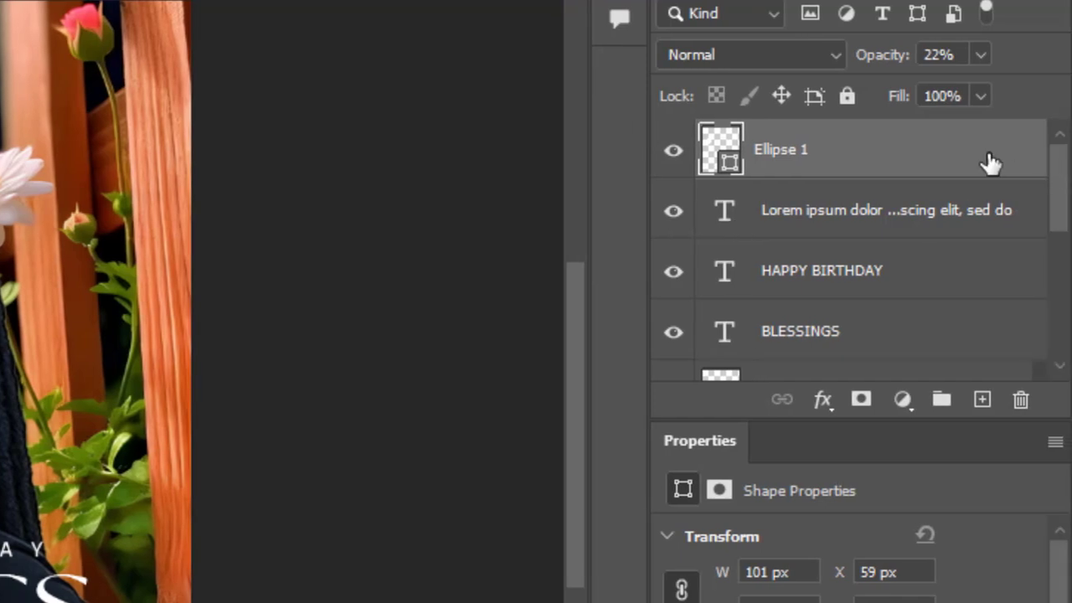
Duplicate the circle, remove the copy's fill and scale it from its centre into a surrounding outline ring about 128 px wide
{"action": "left_click_drag", "start_coordinate": [1032, 144], "coordinate": [1057, 406]}
{"action": "left_click_drag", "start_coordinate": [981, 406], "coordinate": [981, 402]}
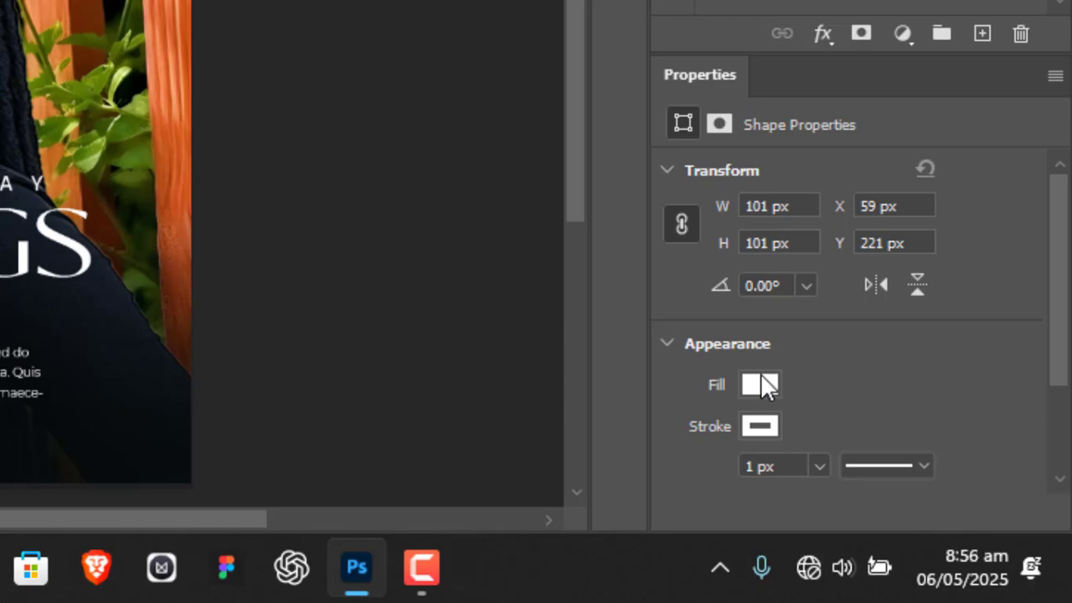
{"action": "left_click", "coordinate": [762, 385]}
{"action": "left_click", "coordinate": [676, 28]}
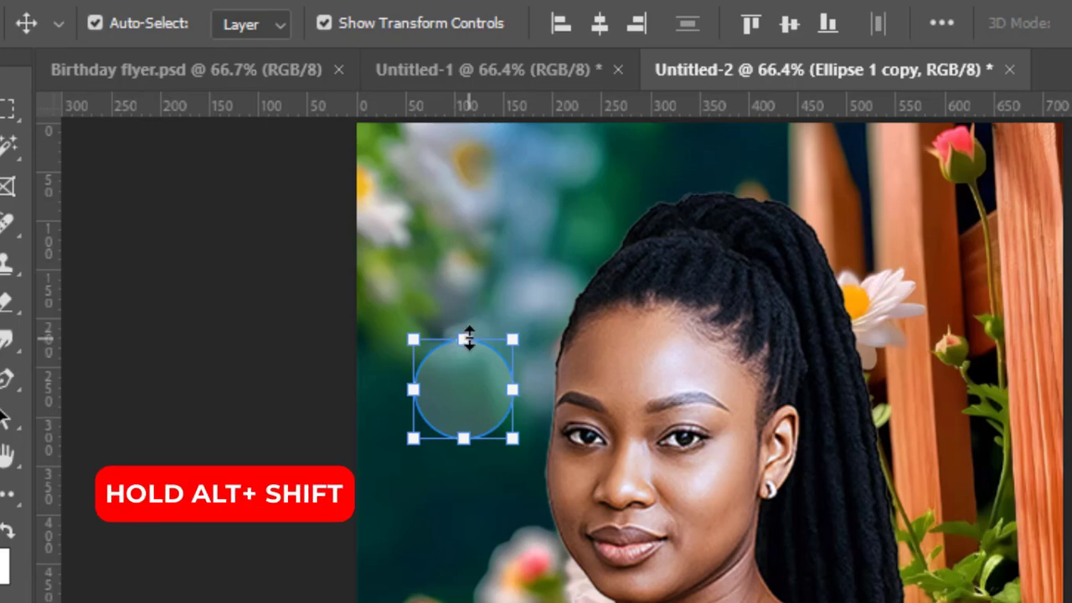
{"action": "left_click_drag", "start_coordinate": [468, 335], "coordinate": [465, 324]}
{"action": "key", "text": "Return"}
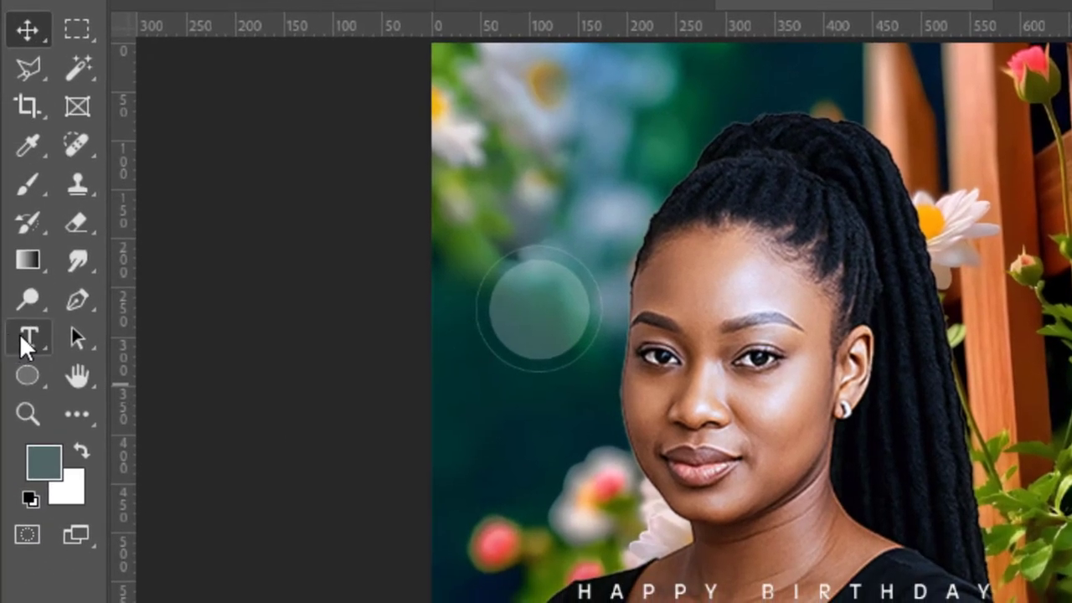
Add a +1 text on the background above the circle in 3 pt Montserrat Light
{"action": "left_click", "coordinate": [22, 336]}
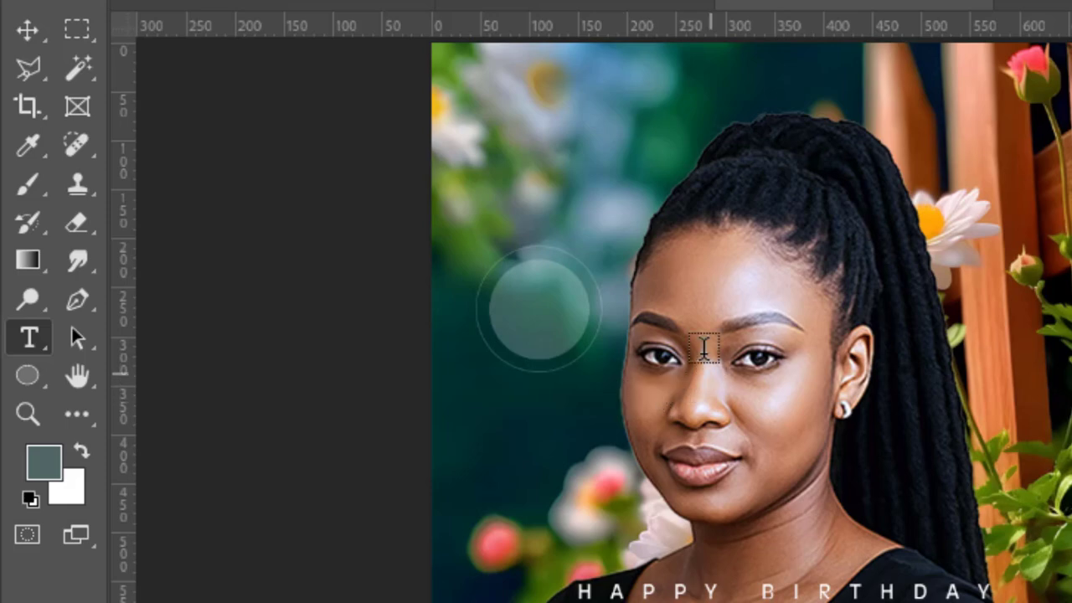
{"action": "left_click", "coordinate": [570, 127]}
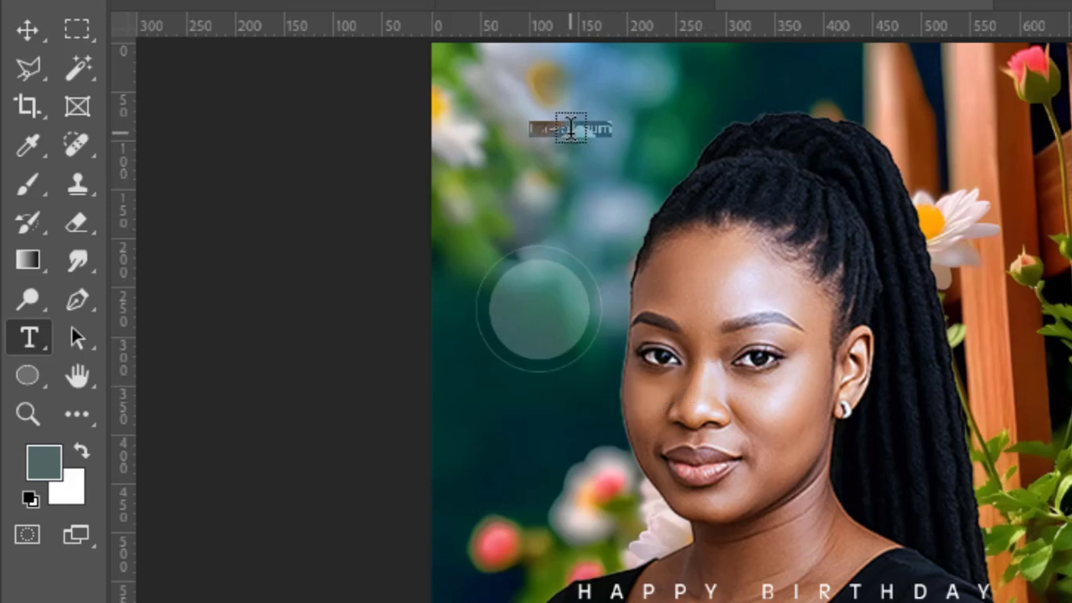
{"action": "key", "text": "BackSpace"}
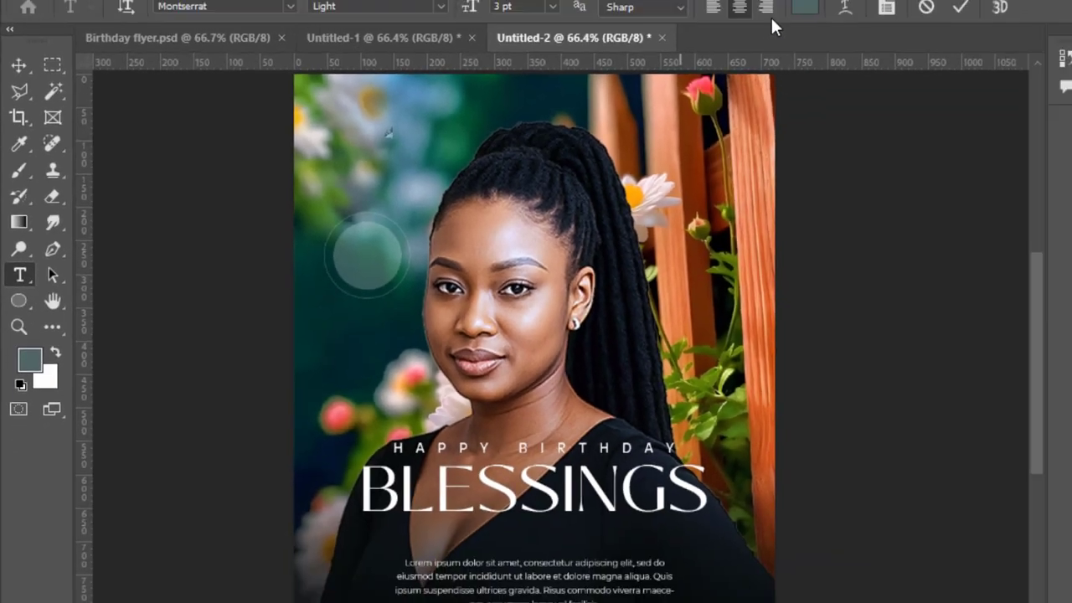
{"action": "key", "text": "ctrl+Return"}
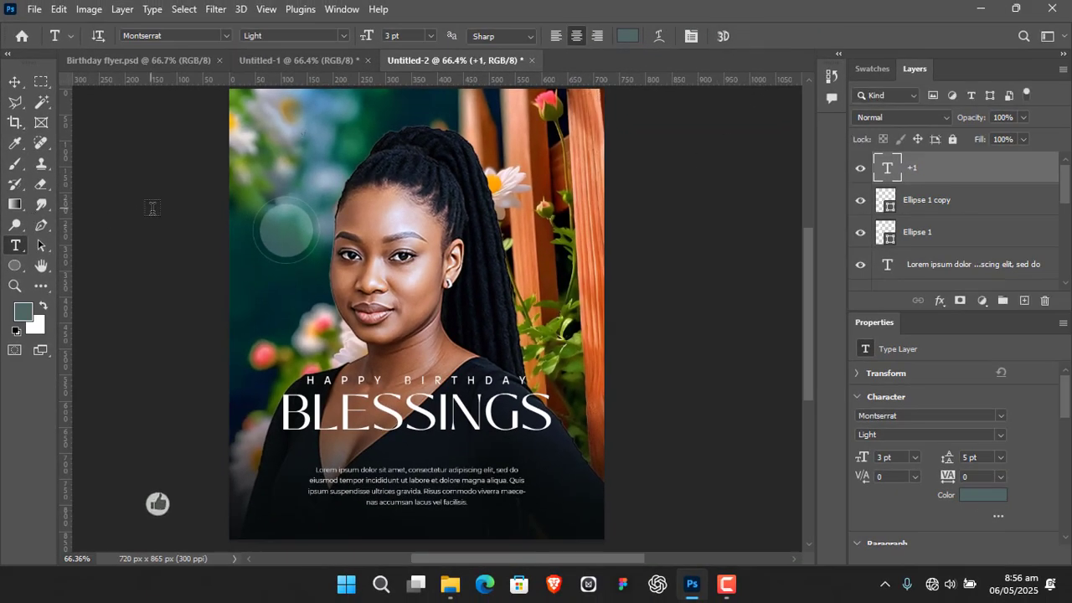
Colour the +1 text white (ffffff), enlarge it to about 14.74 pt and place it in the middle of the circle
{"action": "left_click", "coordinate": [17, 81]}
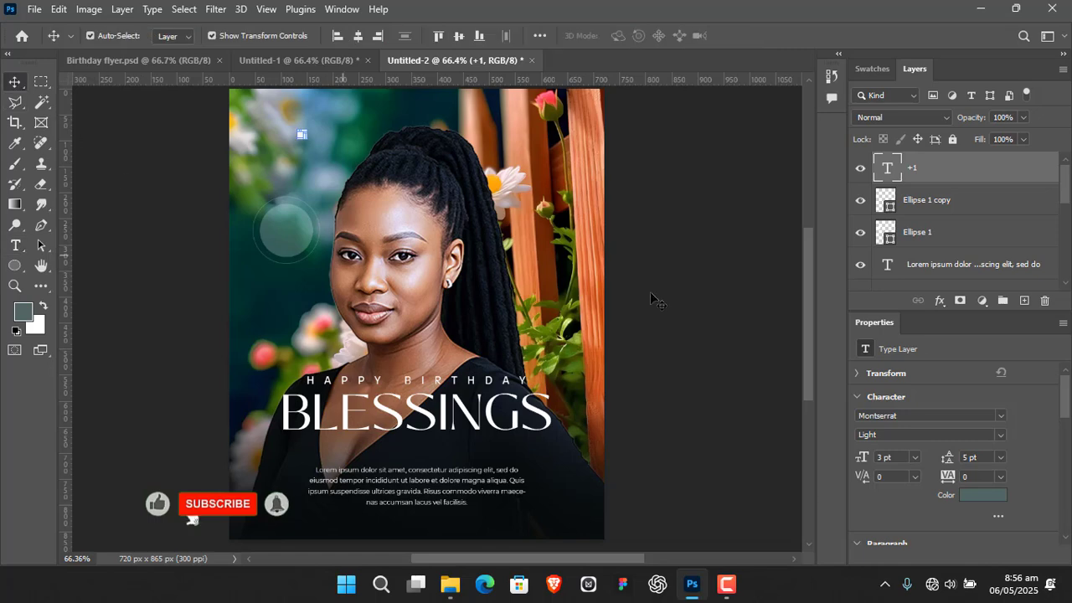
{"action": "scroll", "coordinate": [1025, 439], "scroll_direction": "down", "scroll_amount": 1}
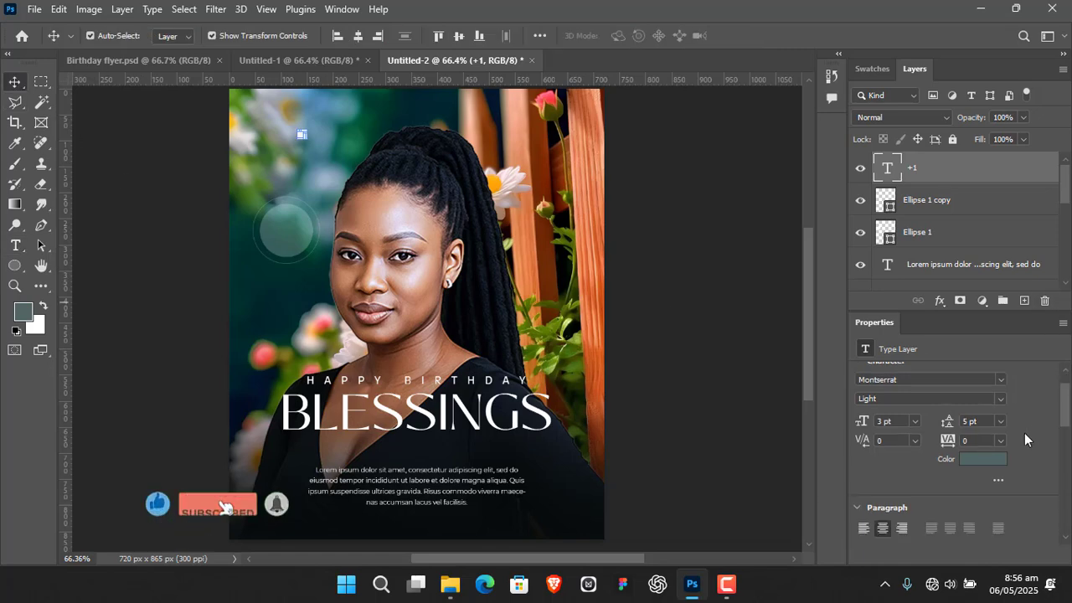
{"action": "left_click", "coordinate": [989, 459]}
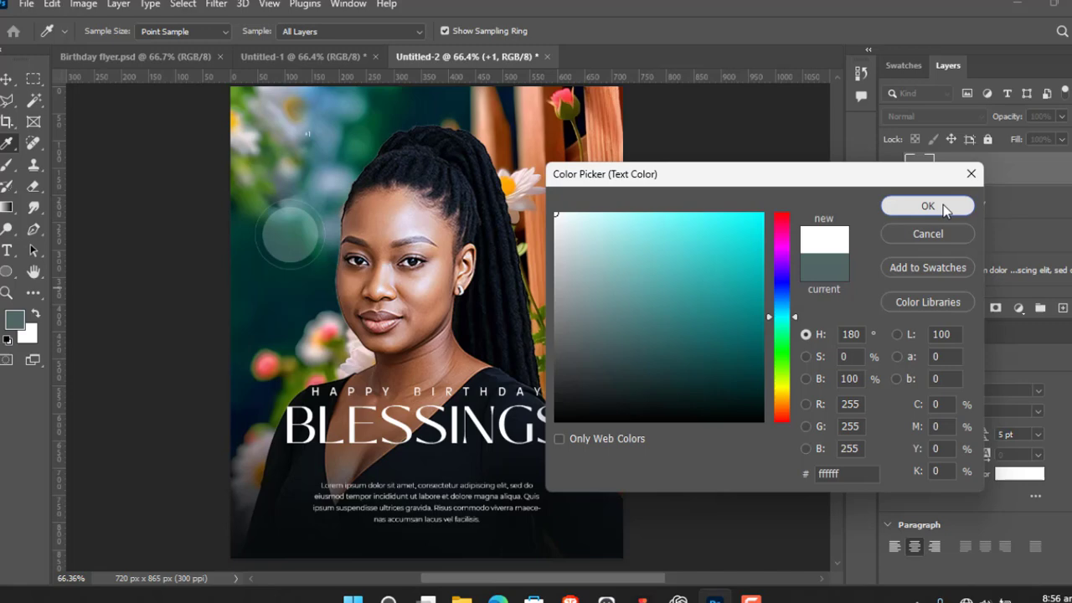
{"action": "left_click", "coordinate": [931, 203]}
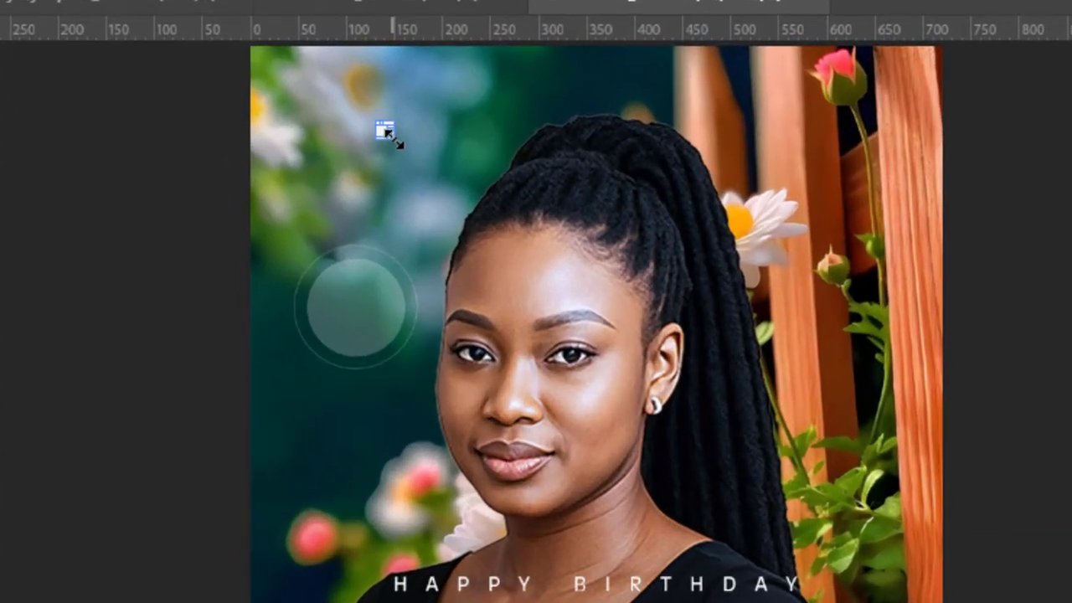
{"action": "left_click_drag", "start_coordinate": [381, 125], "coordinate": [428, 192]}
{"action": "left_click_drag", "start_coordinate": [406, 149], "coordinate": [356, 303]}
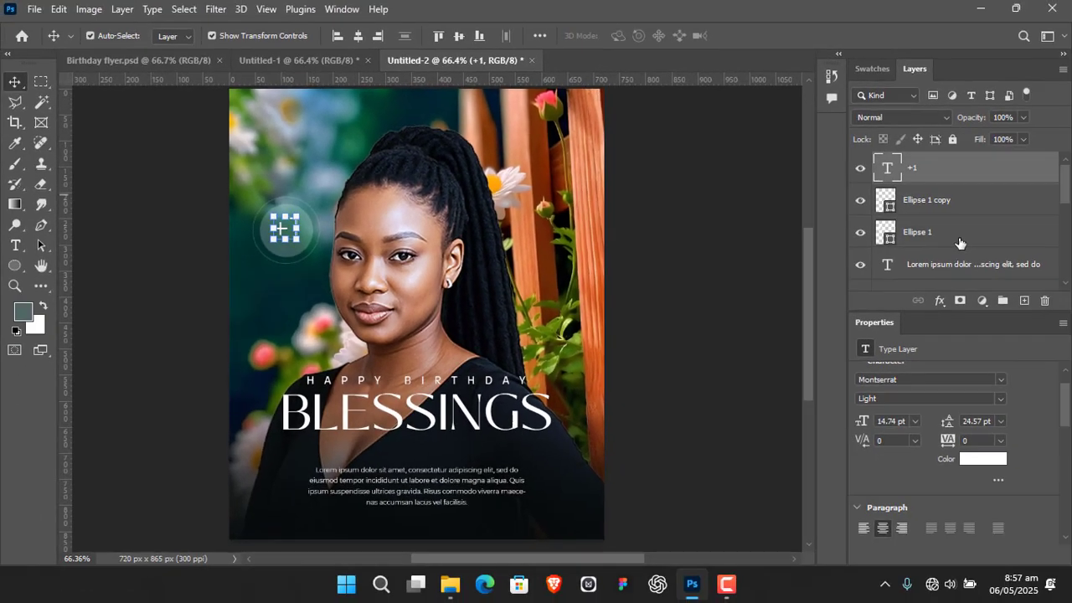
Group the +1 text with both circle layers and scale the group down slightly, keeping it beside the face
{"action": "left_click", "coordinate": [954, 242], "text": "shift"}
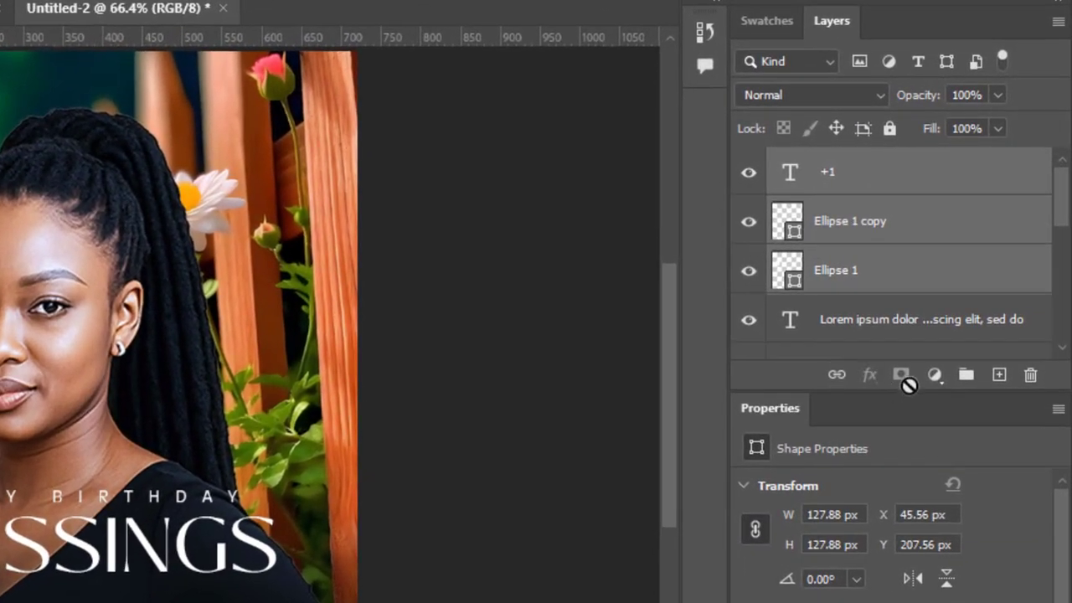
{"action": "left_click", "coordinate": [954, 377]}
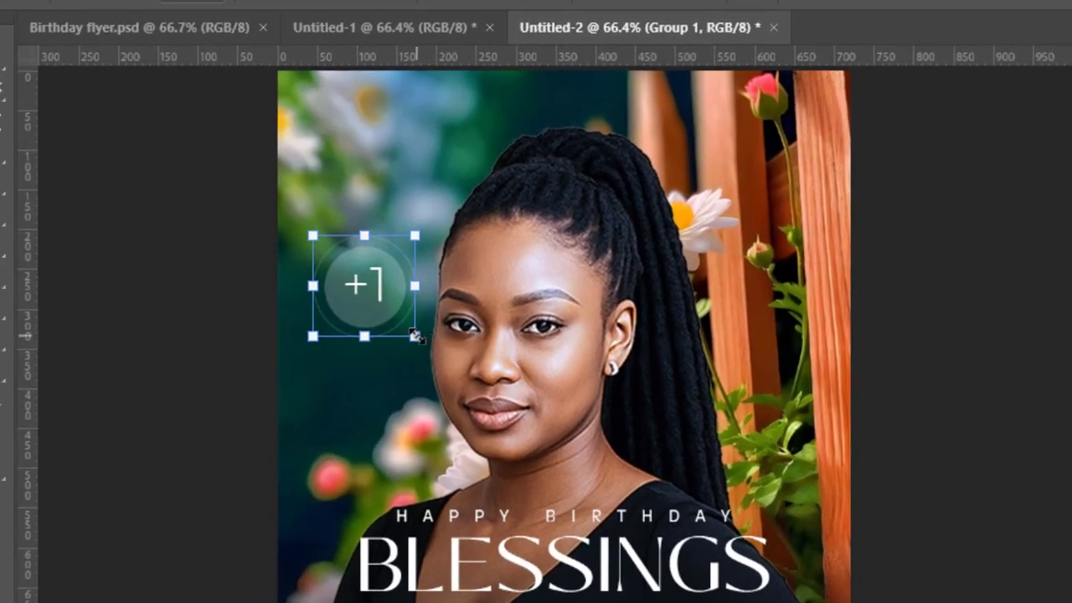
{"action": "left_click_drag", "start_coordinate": [415, 335], "coordinate": [395, 315]}
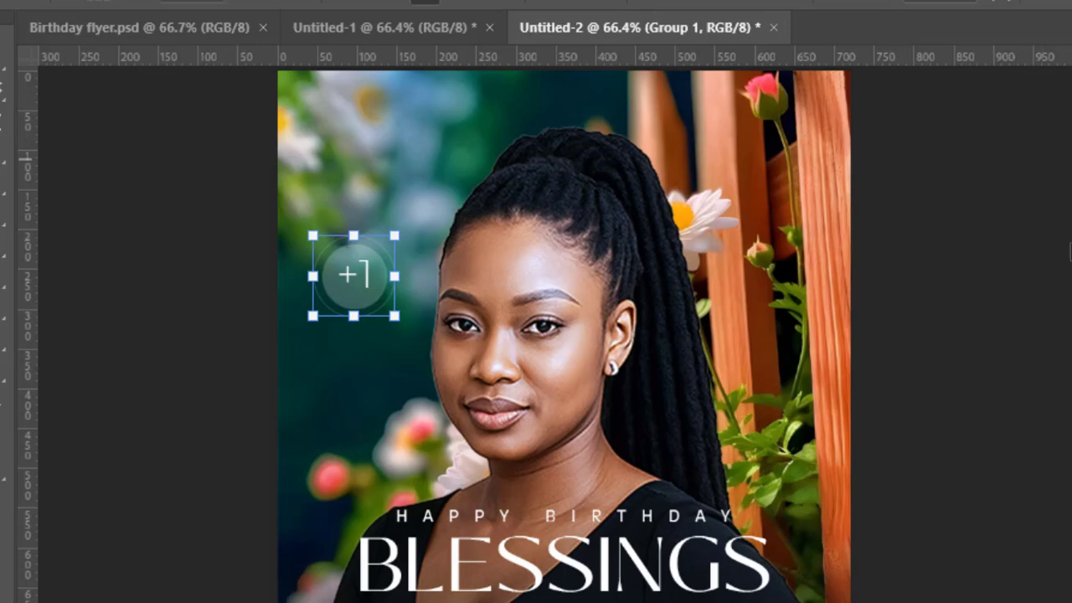
{"action": "key", "text": "Return"}
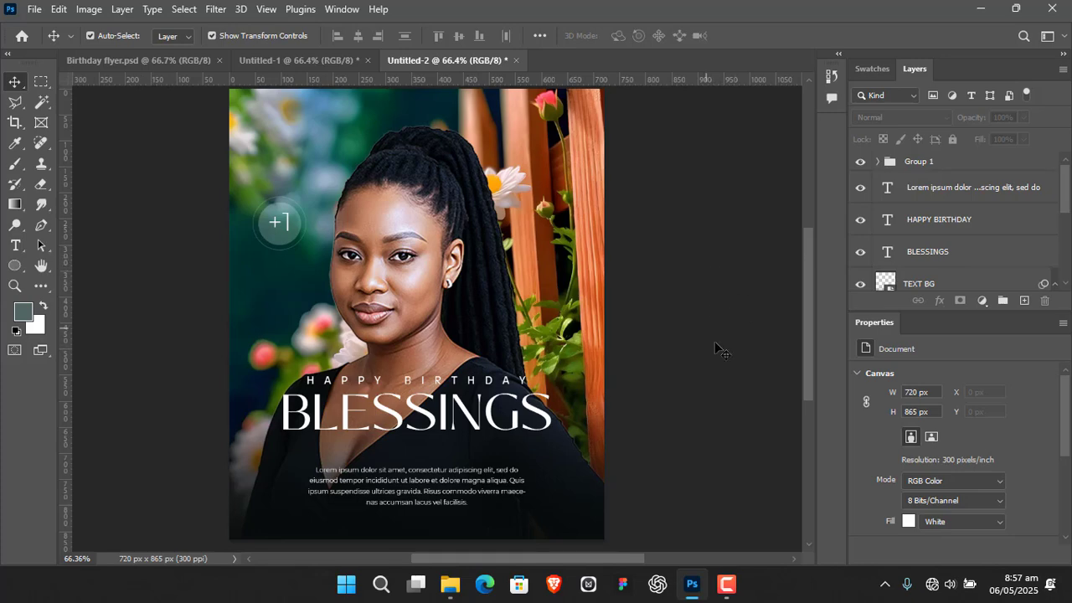
Place the Light image from the file folder into the flyer and move its glow to the left edge beside the flowers
{"action": "mouse_move", "coordinate": [703, 428]}
{"action": "left_mouse_down"}
{"action": "mouse_move", "coordinate": [703, 415]}
{"action": "mouse_move", "coordinate": [695, 424]}
{"action": "left_mouse_up"}
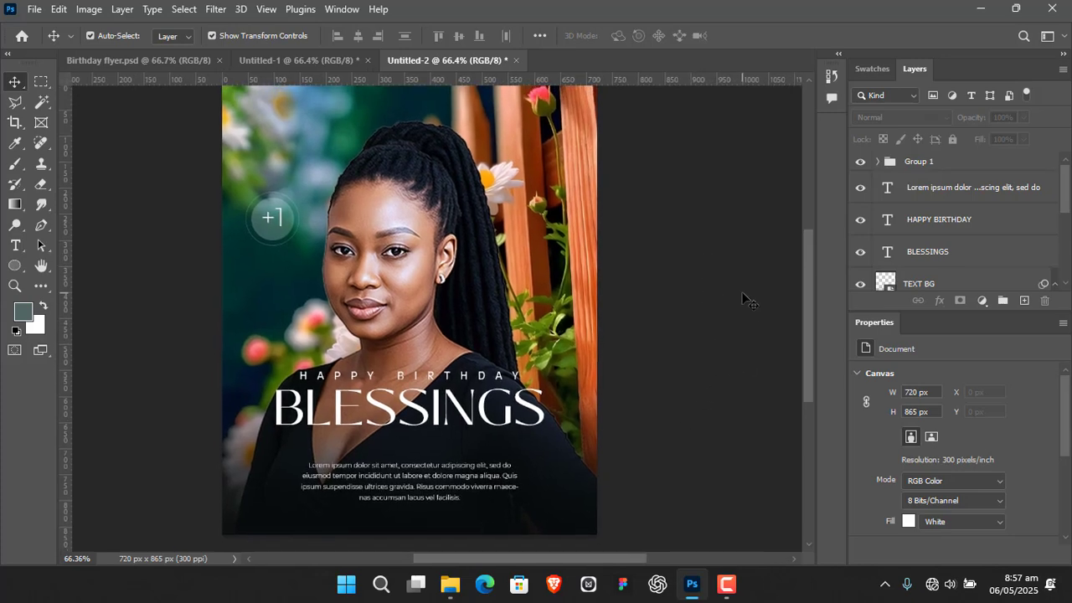
{"action": "left_click", "coordinate": [450, 583]}
{"action": "left_click_drag", "start_coordinate": [774, 237], "coordinate": [242, 323]}
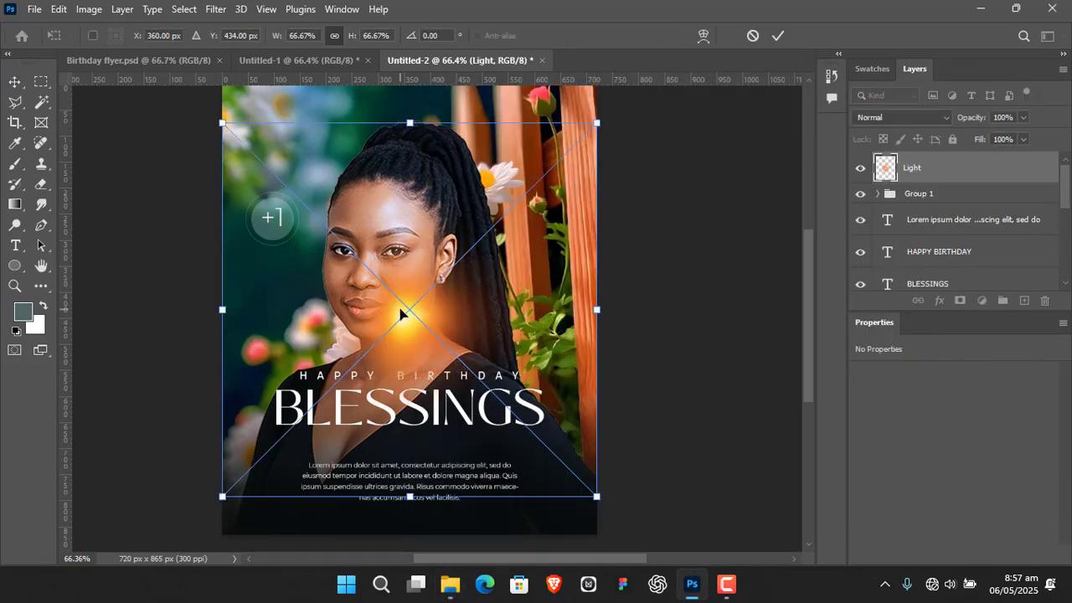
{"action": "left_click_drag", "start_coordinate": [402, 310], "coordinate": [238, 366]}
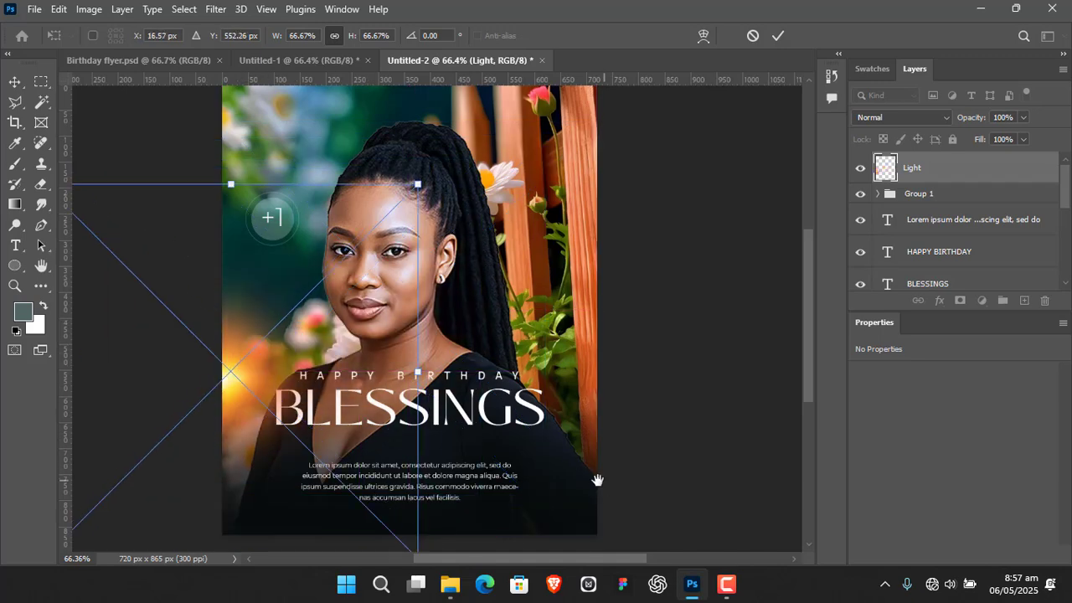
Scale the light up proportionally to 110.74% and keep its glow centred on the flyer's left edge beside the shoulder
{"action": "left_click_drag", "start_coordinate": [595, 478], "coordinate": [575, 419]}
{"action": "left_click_drag", "start_coordinate": [411, 310], "coordinate": [567, 300]}
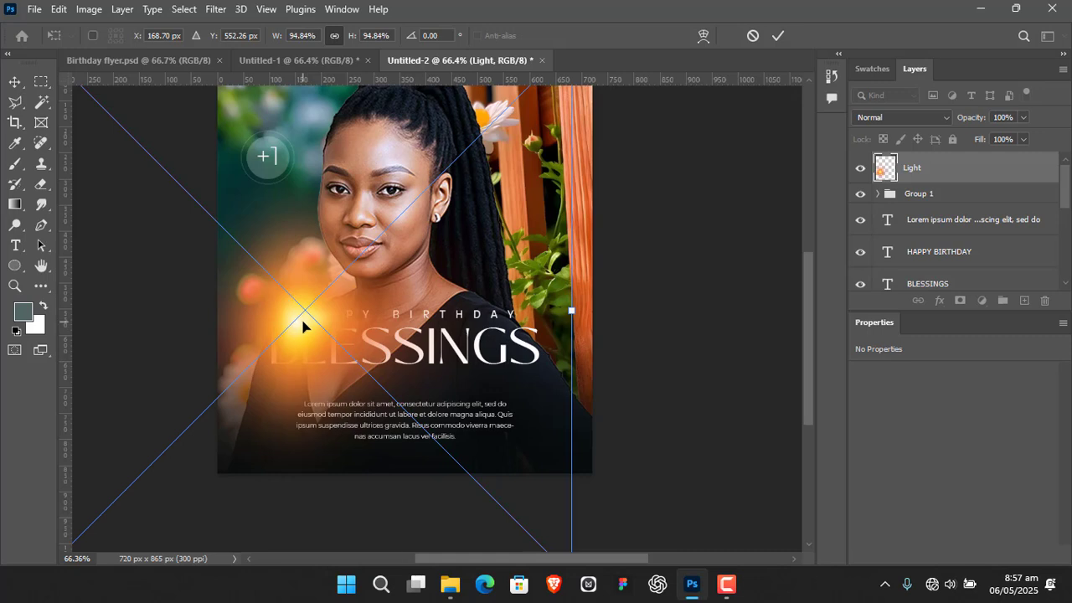
{"action": "left_click_drag", "start_coordinate": [303, 322], "coordinate": [221, 313]}
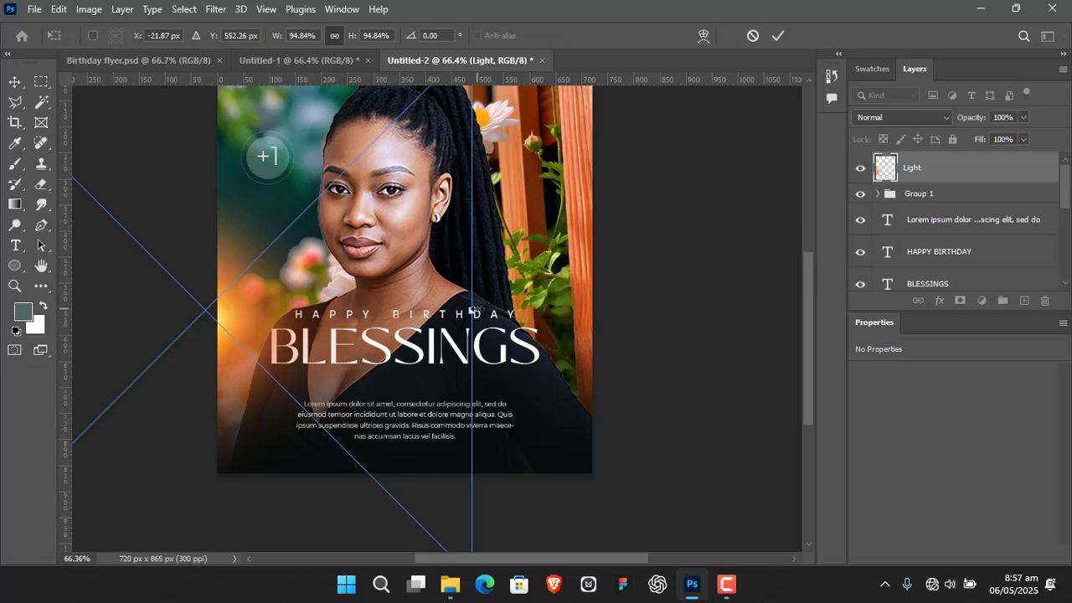
{"action": "left_click_drag", "start_coordinate": [473, 309], "coordinate": [564, 311]}
{"action": "left_click_drag", "start_coordinate": [260, 313], "coordinate": [215, 308]}
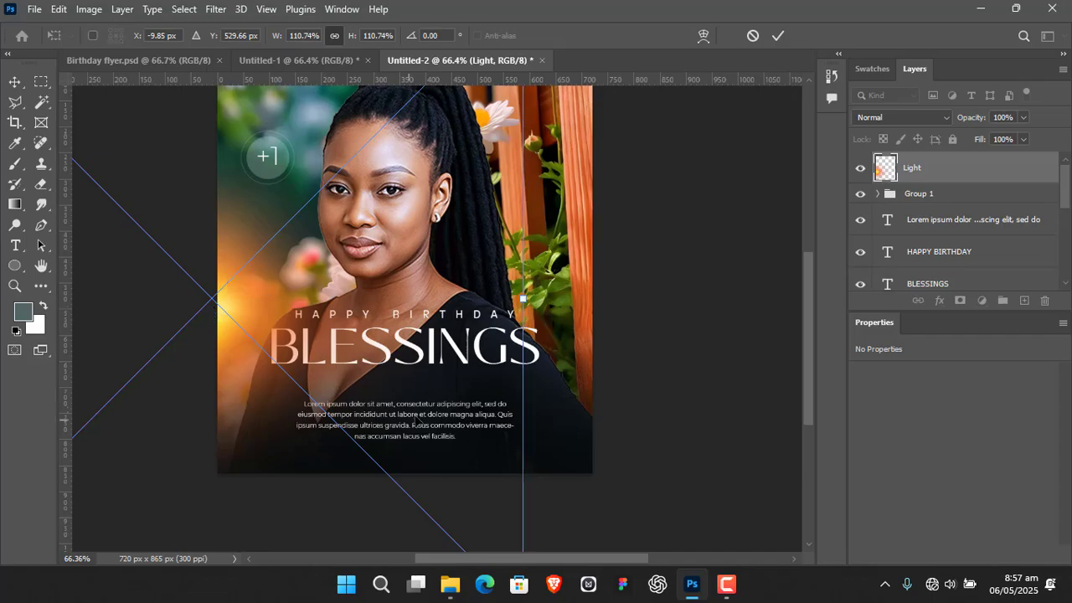
{"action": "left_click", "coordinate": [777, 35]}
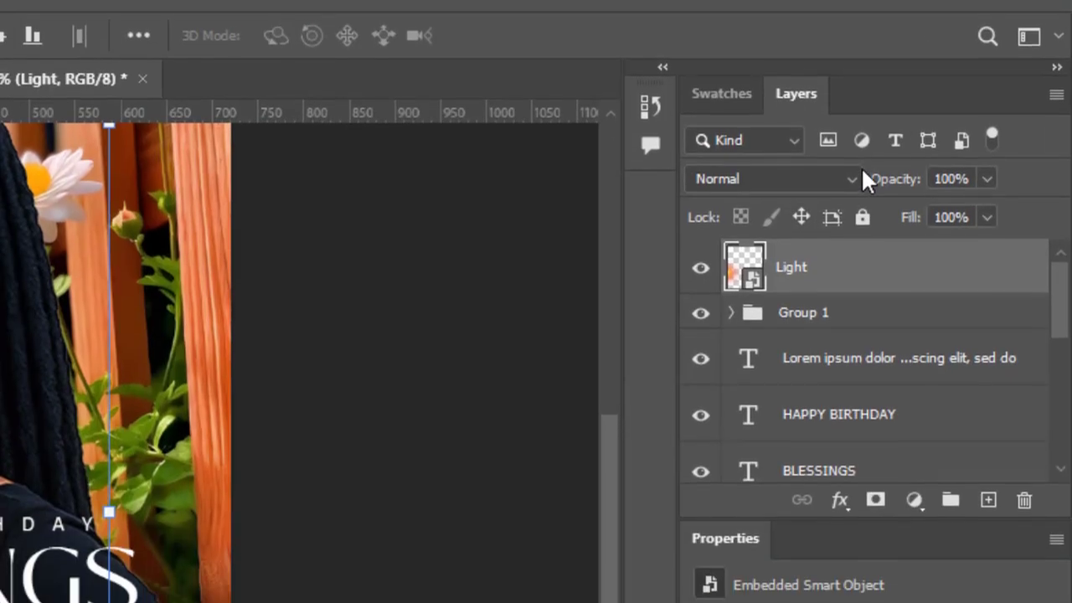
Set the Light layer's blend mode to Screen and stretch the light horizontally to a width of 117.96%
{"action": "left_click", "coordinate": [944, 118]}
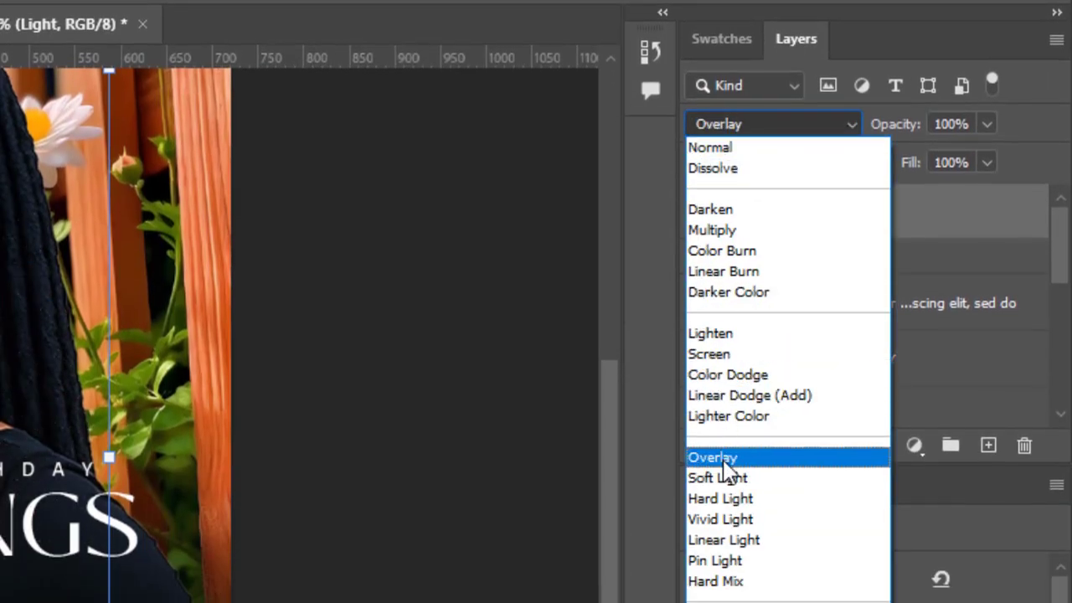
{"action": "left_click", "coordinate": [728, 353]}
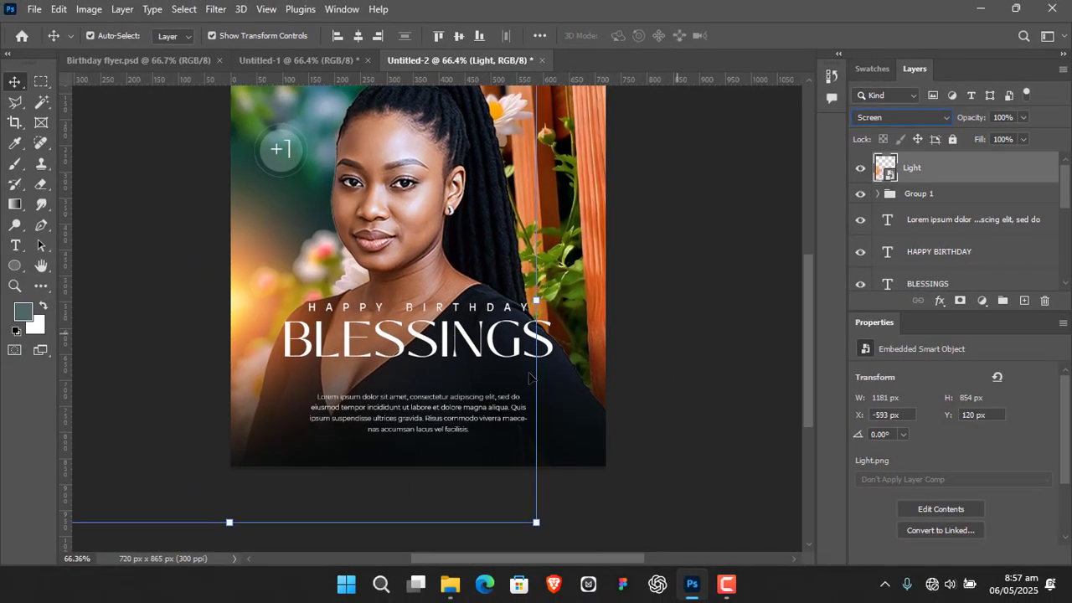
{"action": "left_click_drag", "start_coordinate": [537, 297], "coordinate": [580, 303]}
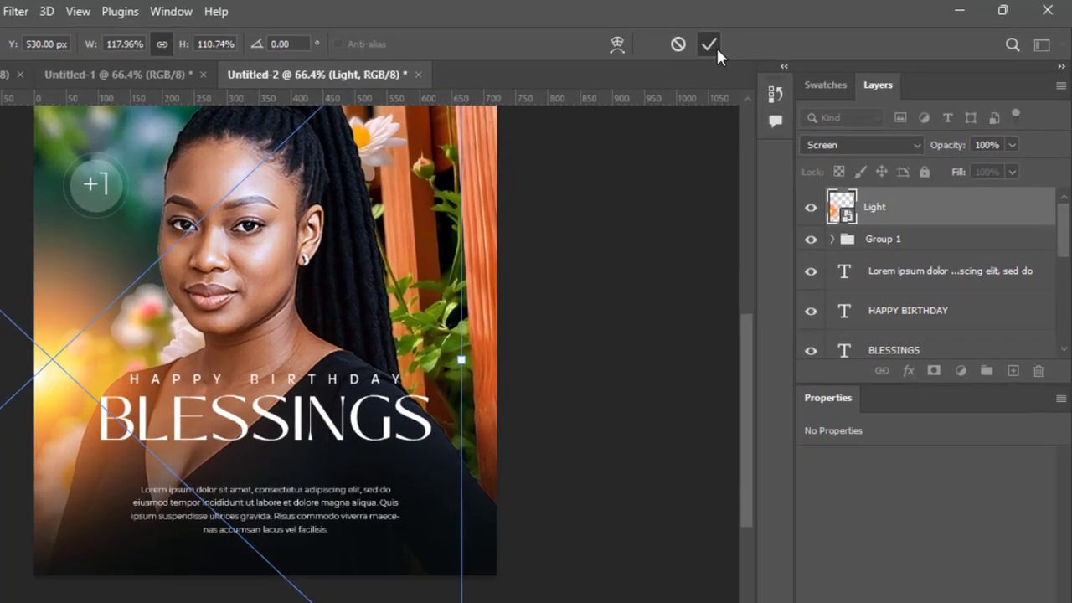
{"action": "left_click", "coordinate": [778, 36]}
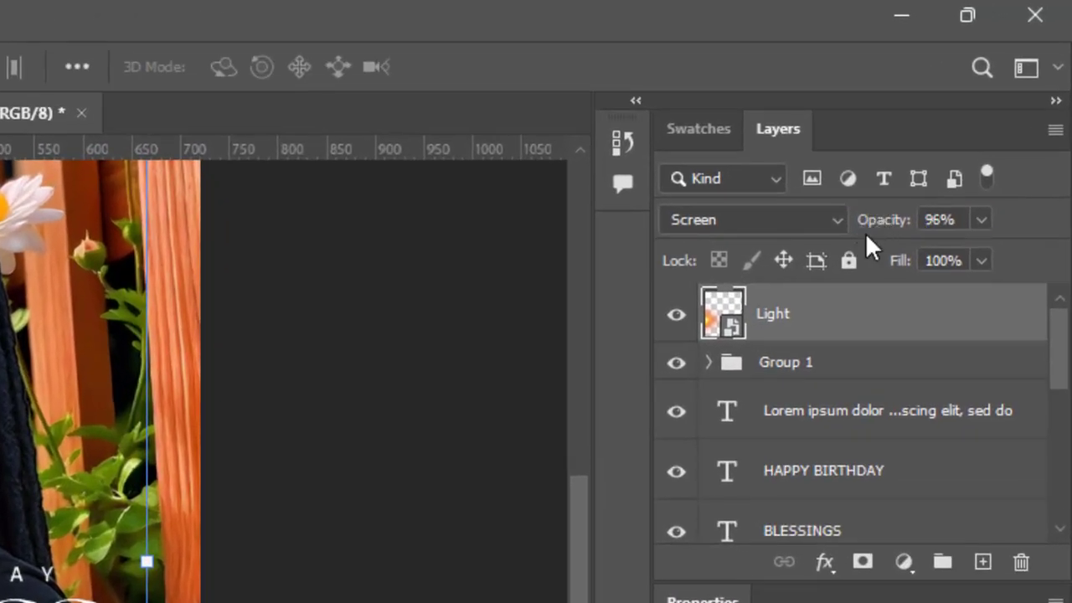
Lower the Light layer's opacity to 84%
{"action": "left_click_drag", "start_coordinate": [881, 220], "coordinate": [870, 222]}
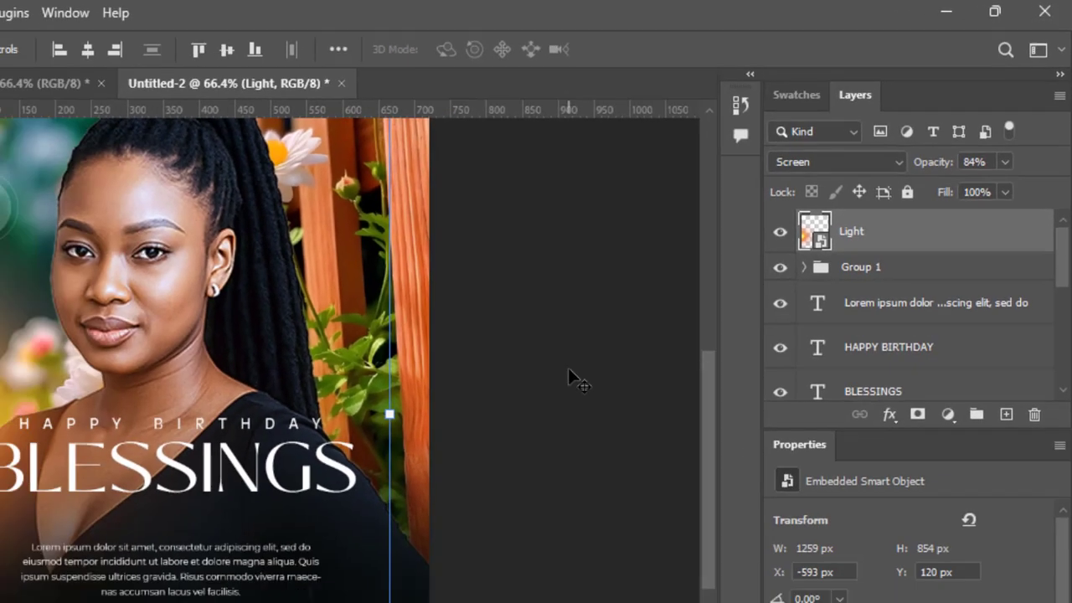
{"action": "left_click", "coordinate": [386, 498]}
{"action": "left_click_drag", "start_coordinate": [666, 315], "coordinate": [665, 368]}
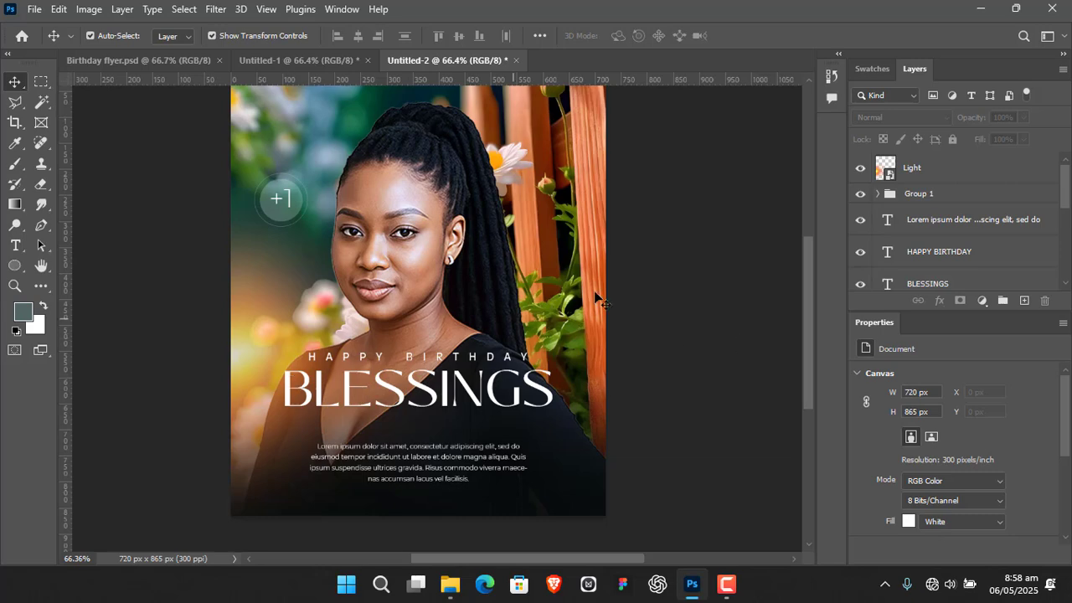
Duplicate the light slightly inward from the left edge, and place another copy over the fence near the upper right corner
{"action": "left_click", "coordinate": [911, 171]}
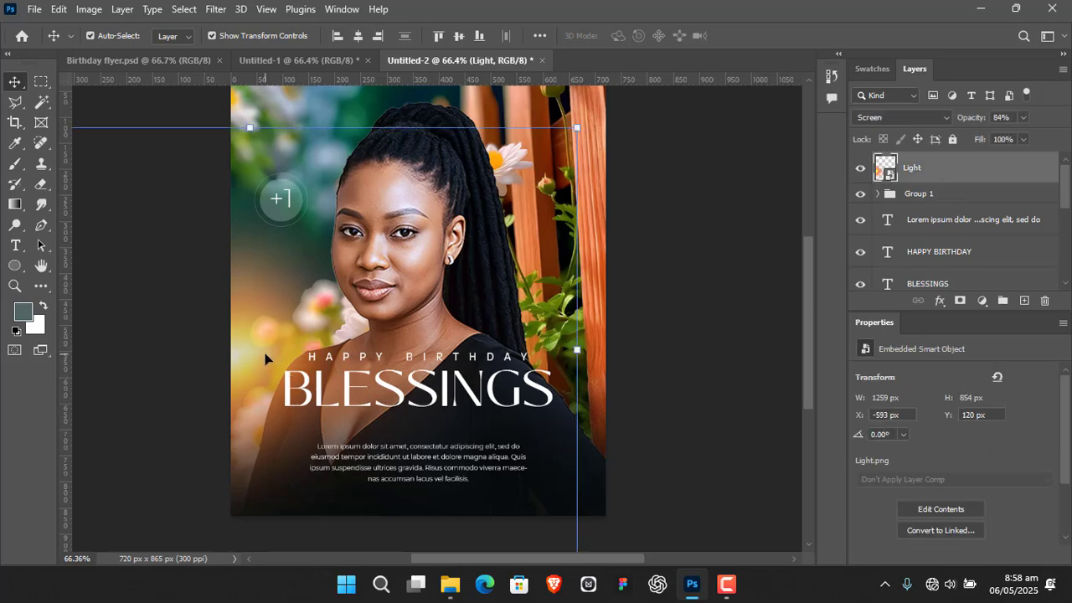
{"action": "left_click_drag", "start_coordinate": [252, 357], "coordinate": [295, 345]}
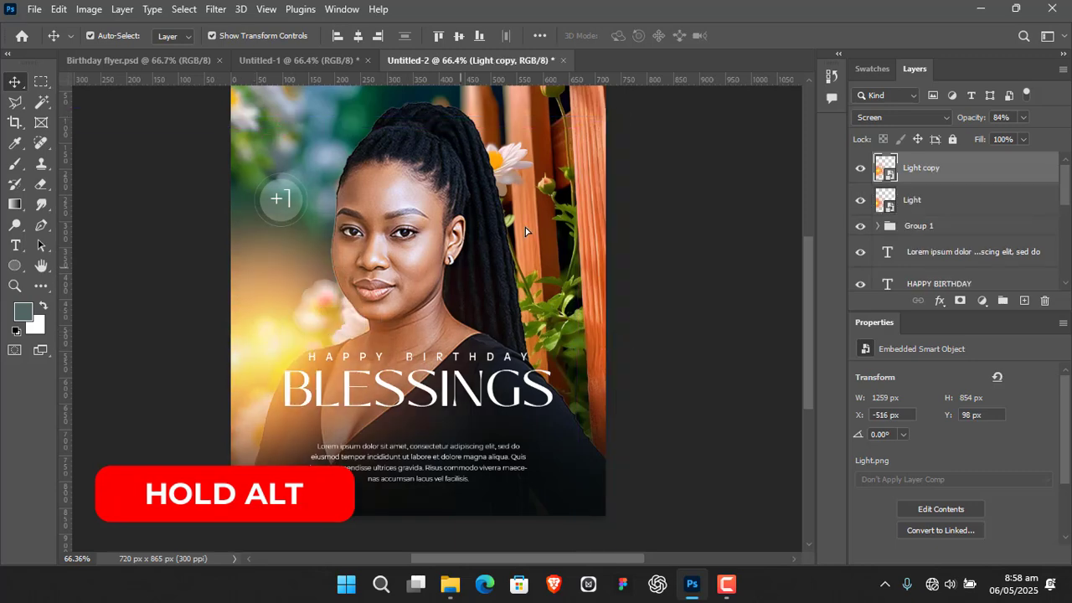
{"action": "left_click_drag", "start_coordinate": [525, 227], "coordinate": [612, 110]}
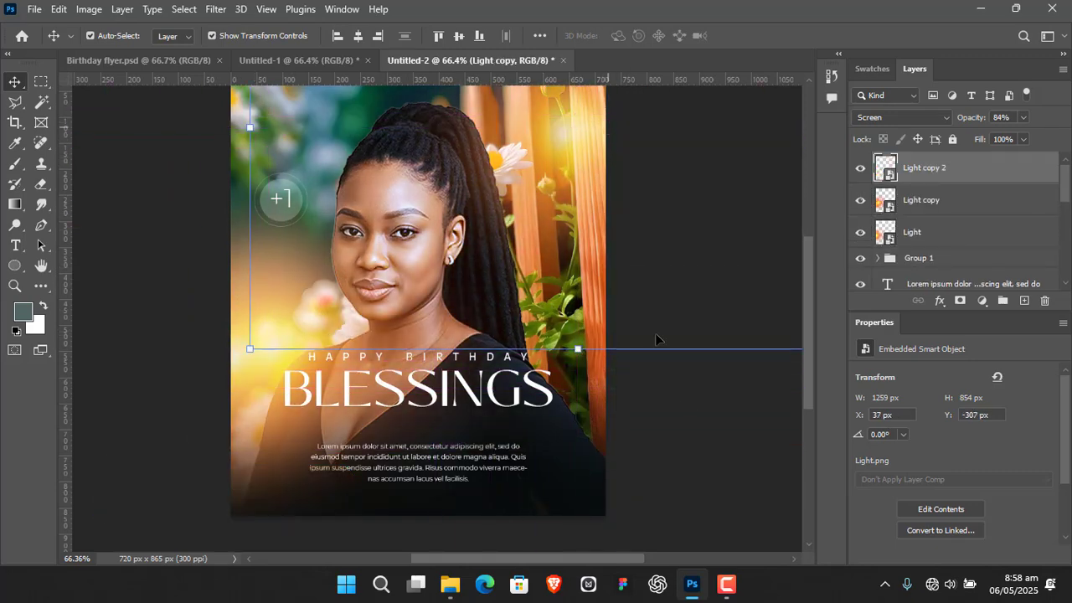
Enlarge the fence light and place its glow just beside the white daisy to the right of the hair
{"action": "left_click_drag", "start_coordinate": [705, 236], "coordinate": [663, 268]}
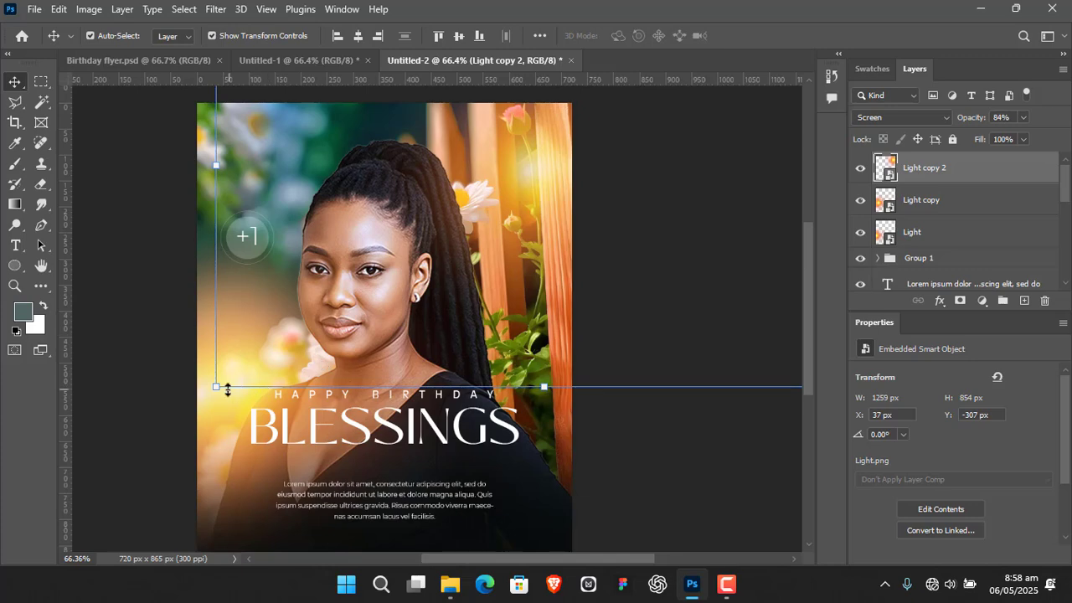
{"action": "left_click_drag", "start_coordinate": [226, 388], "coordinate": [174, 421]}
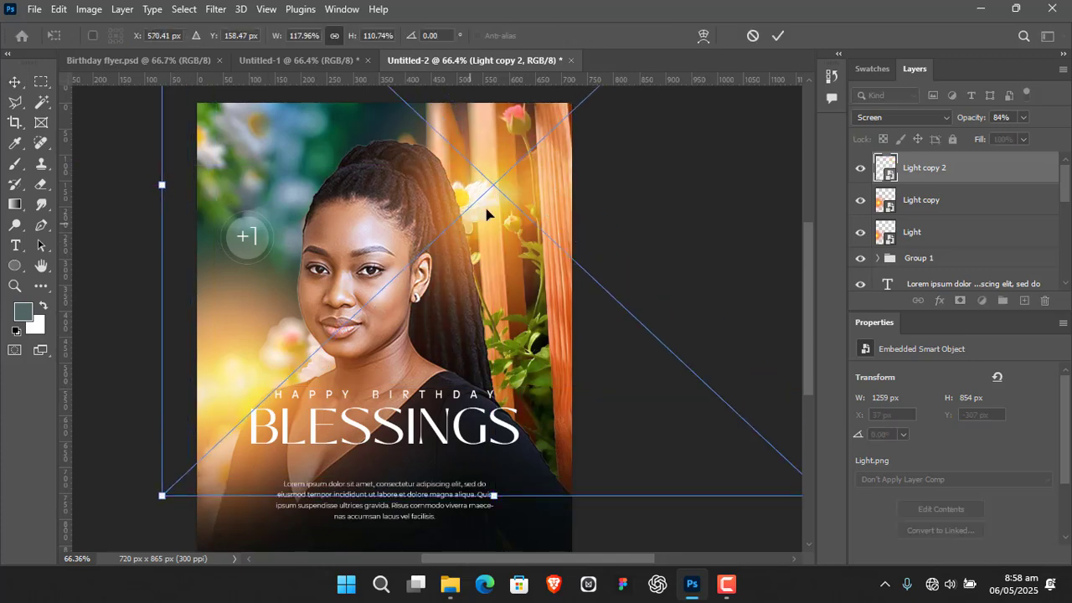
{"action": "left_click_drag", "start_coordinate": [487, 214], "coordinate": [501, 192]}
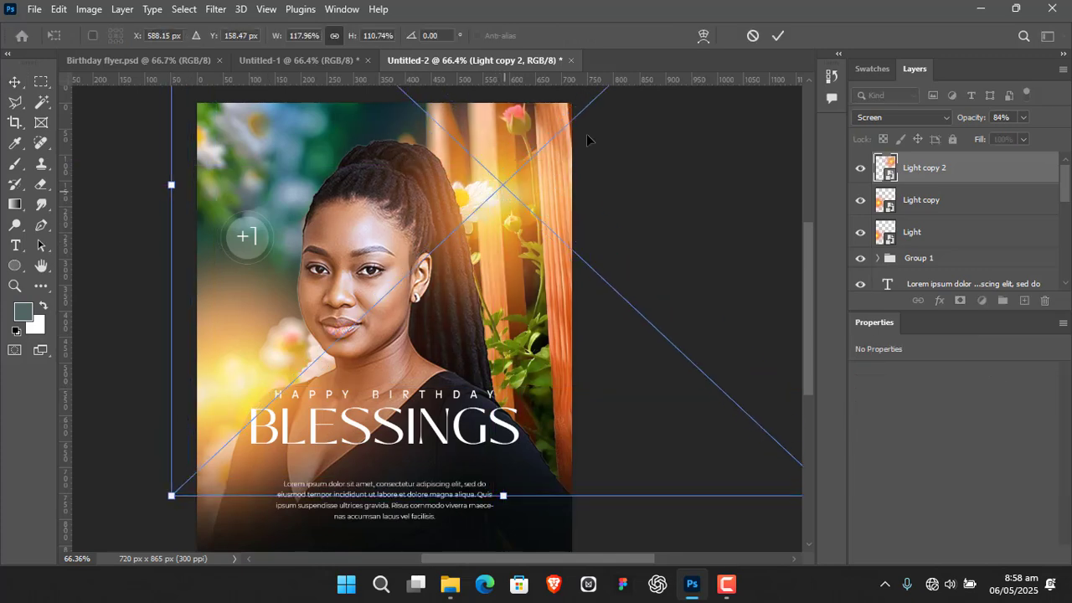
{"action": "left_click", "coordinate": [778, 37]}
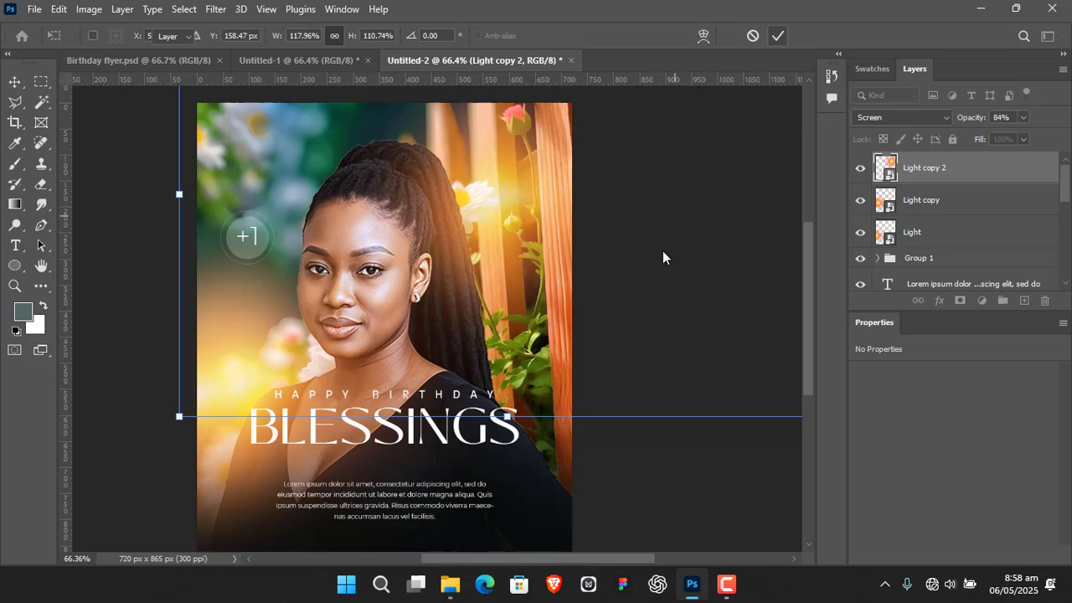
{"action": "left_click", "coordinate": [142, 243]}
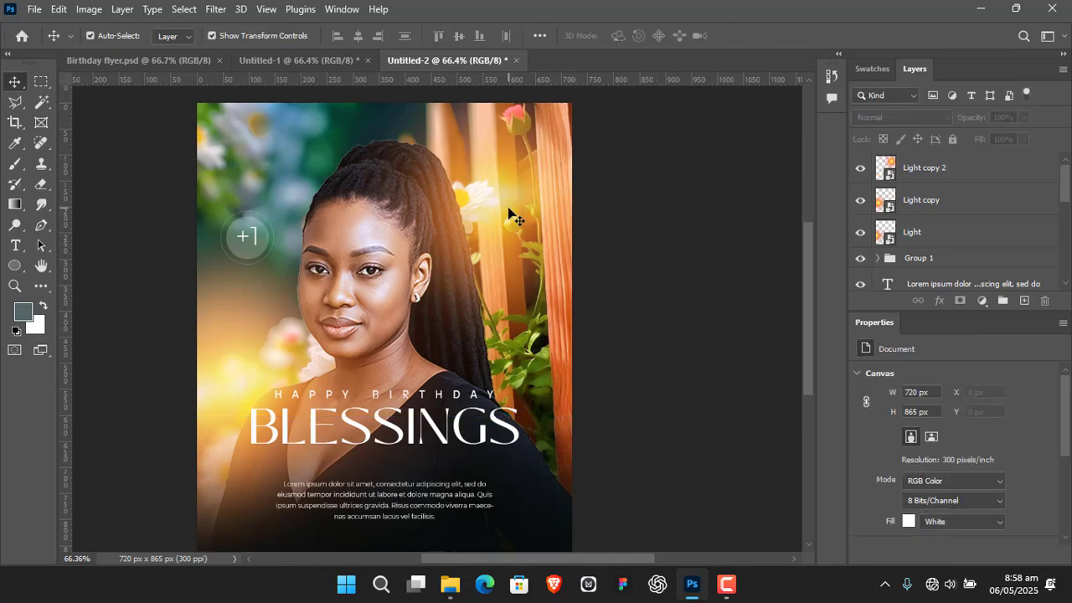
{"action": "left_click_drag", "start_coordinate": [509, 209], "coordinate": [510, 224]}
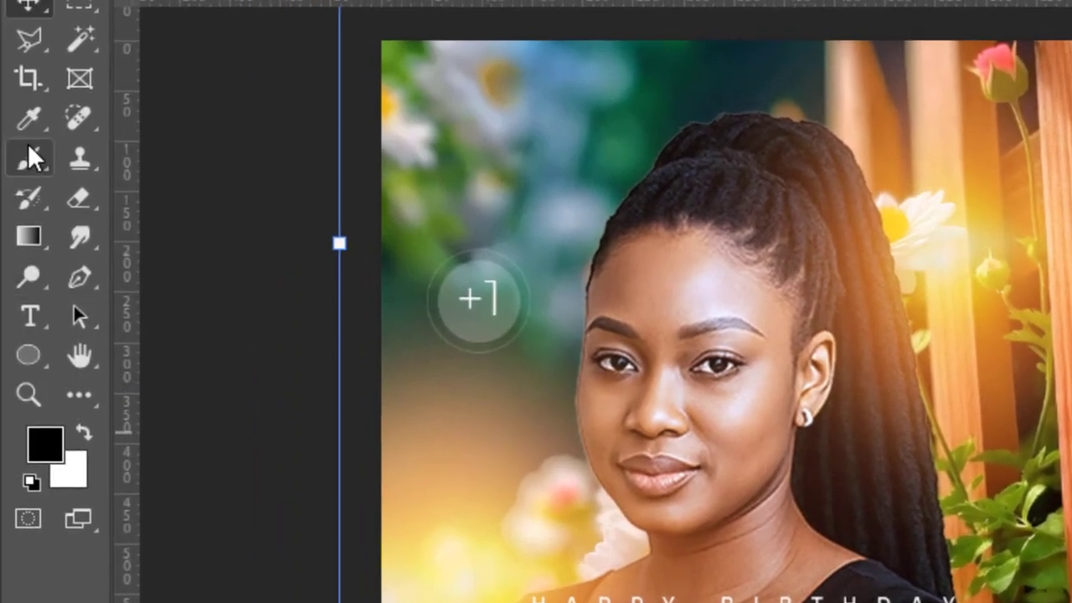
Mask the fence light and paint with a soft black brush along the right fence board to remove the glow there
{"action": "left_click", "coordinate": [27, 156]}
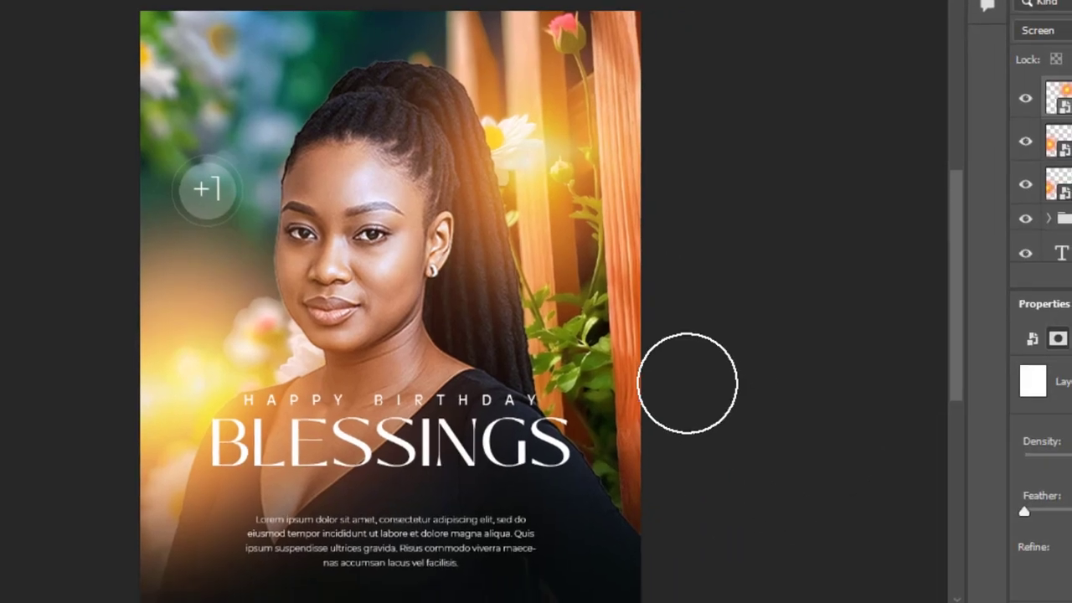
{"action": "left_click_drag", "start_coordinate": [719, 350], "coordinate": [693, 364]}
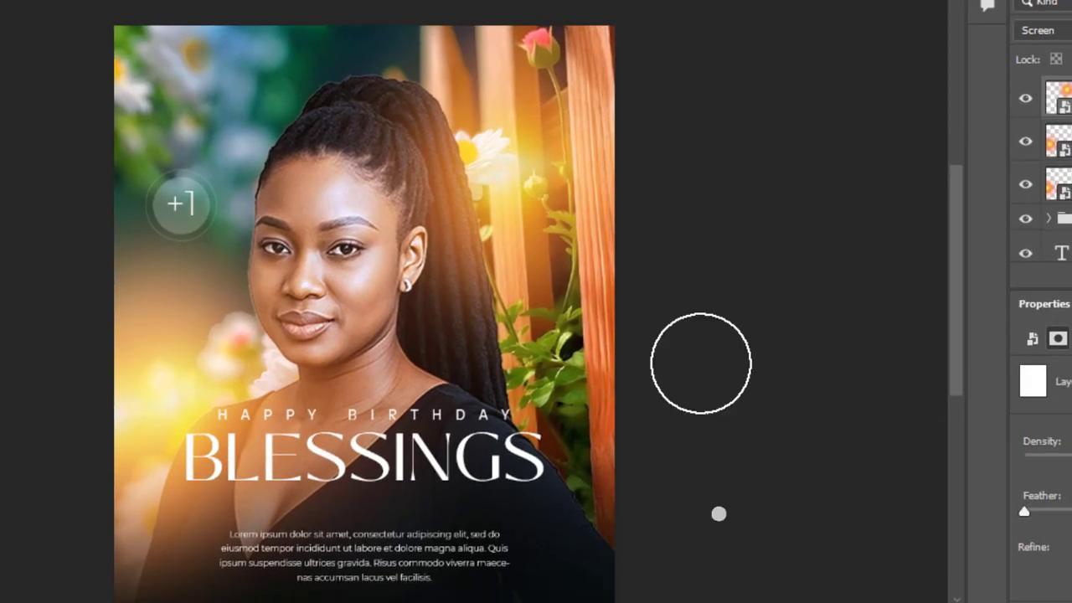
{"action": "left_click", "coordinate": [603, 365]}
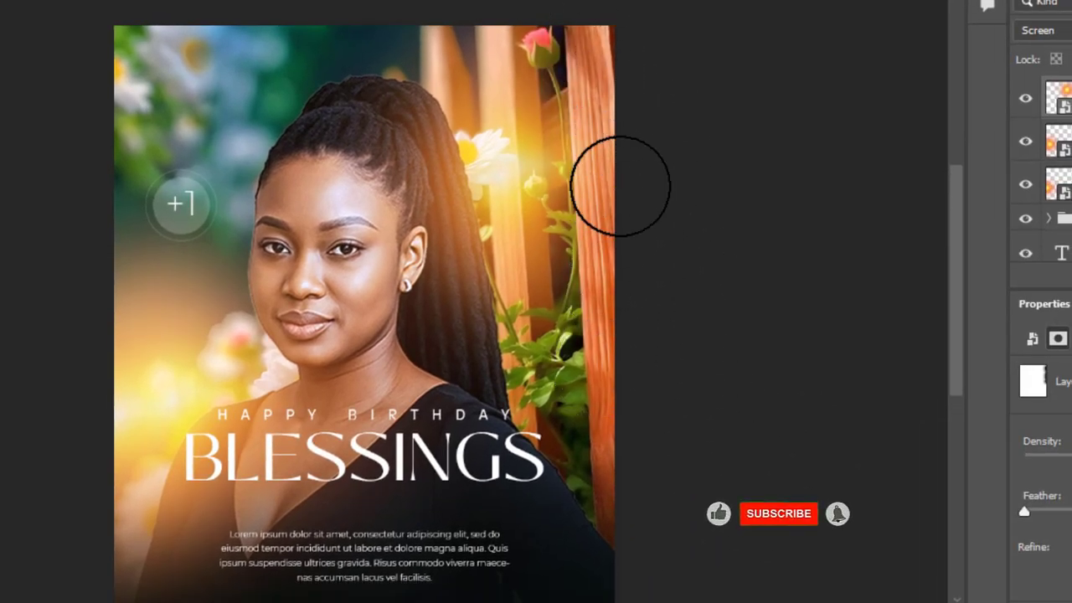
{"action": "left_click_drag", "start_coordinate": [748, 254], "coordinate": [728, 285]}
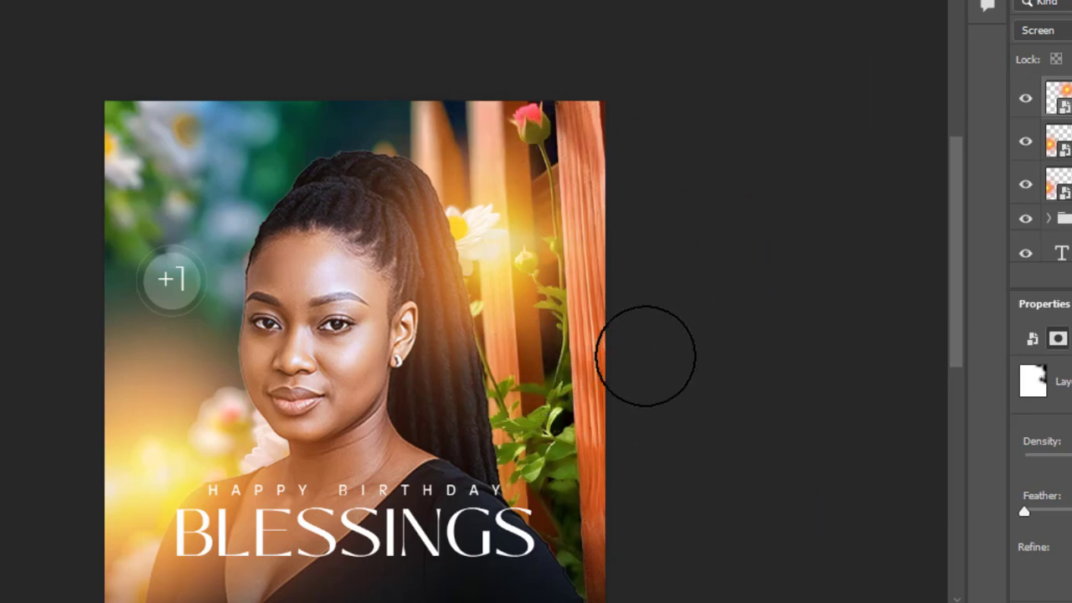
{"action": "left_click_drag", "start_coordinate": [714, 352], "coordinate": [754, 232]}
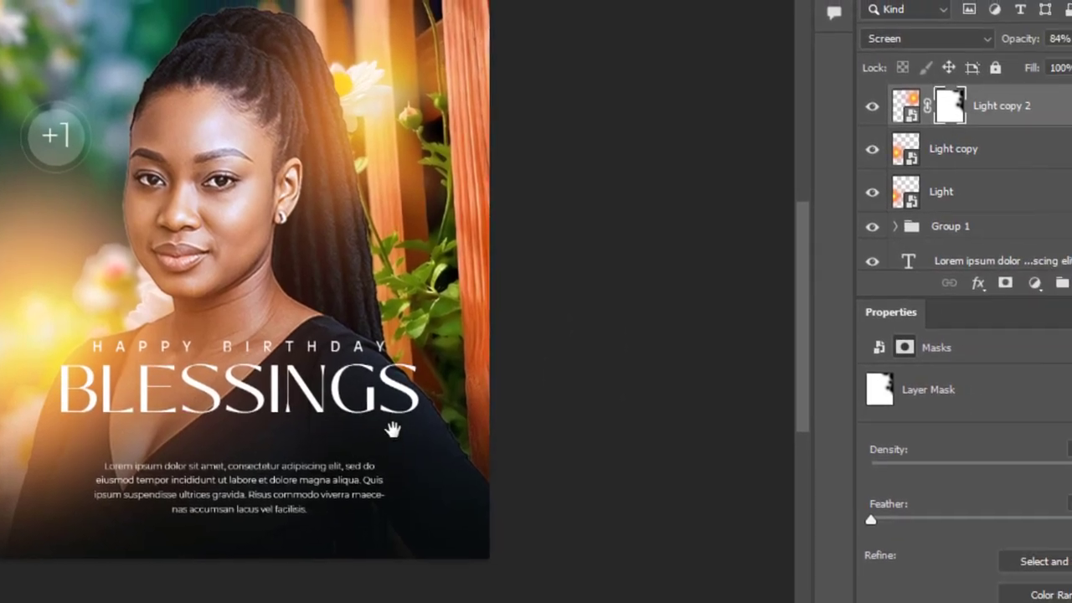
{"action": "left_click_drag", "start_coordinate": [393, 429], "coordinate": [422, 400]}
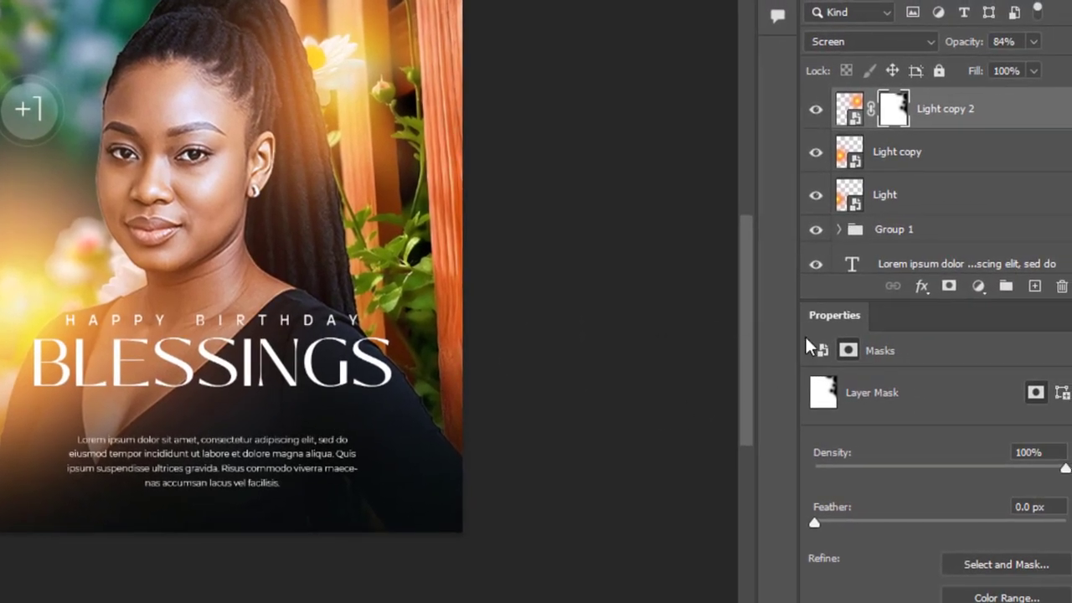
Delete the Light copy layer and add a layer mask to the original Light layer
{"action": "left_click", "coordinate": [944, 159]}
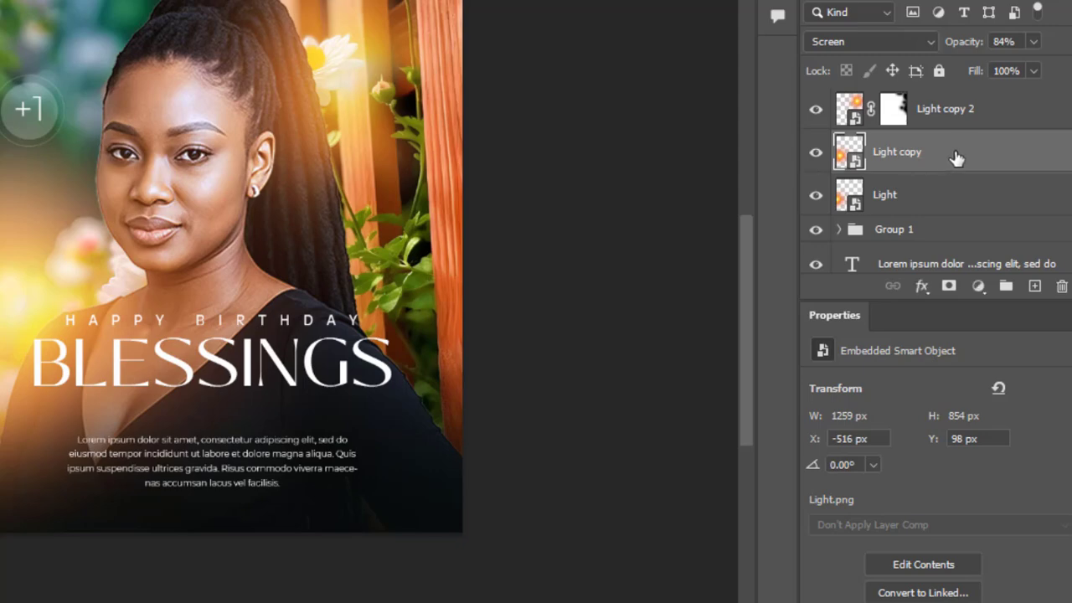
{"action": "left_click_drag", "start_coordinate": [955, 158], "coordinate": [1061, 286]}
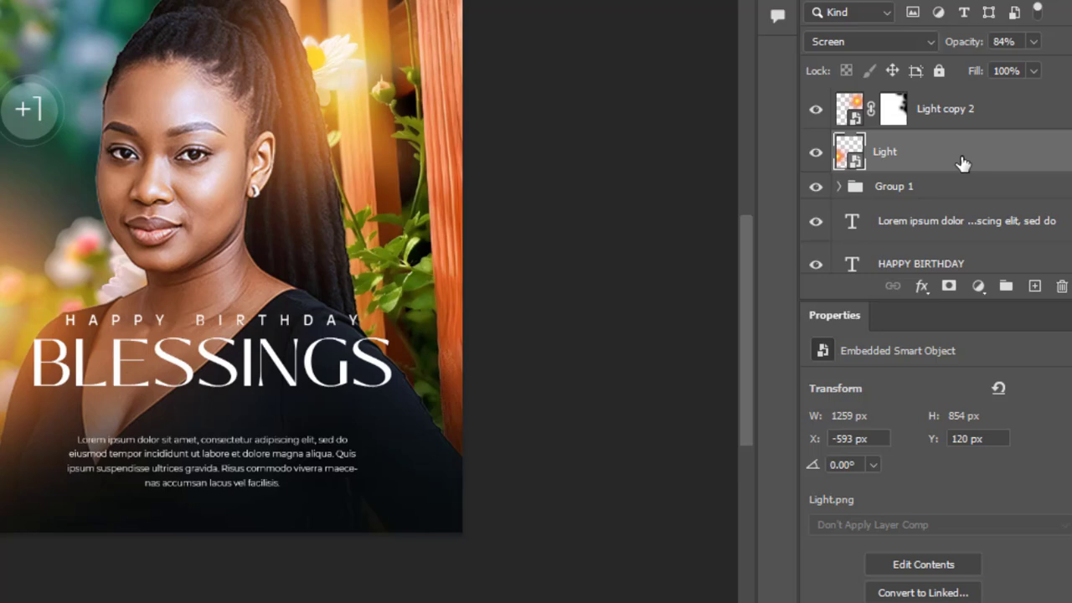
{"action": "left_click", "coordinate": [949, 287]}
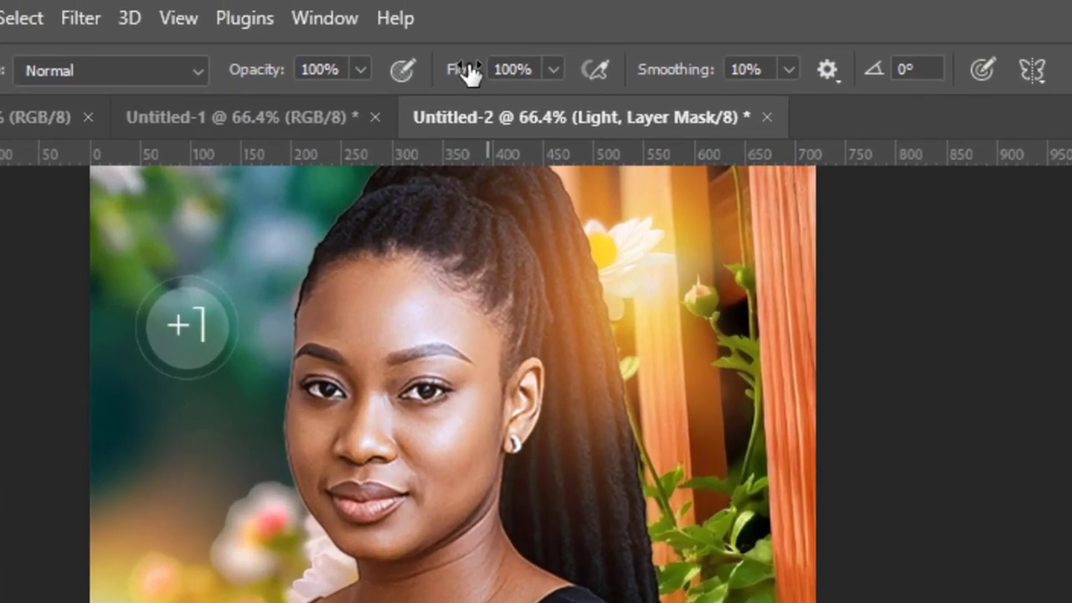
Set the brush flow to 75% and paint black on the Light mask to soften the glow around the left flowers
{"action": "left_click_drag", "start_coordinate": [471, 67], "coordinate": [455, 72]}
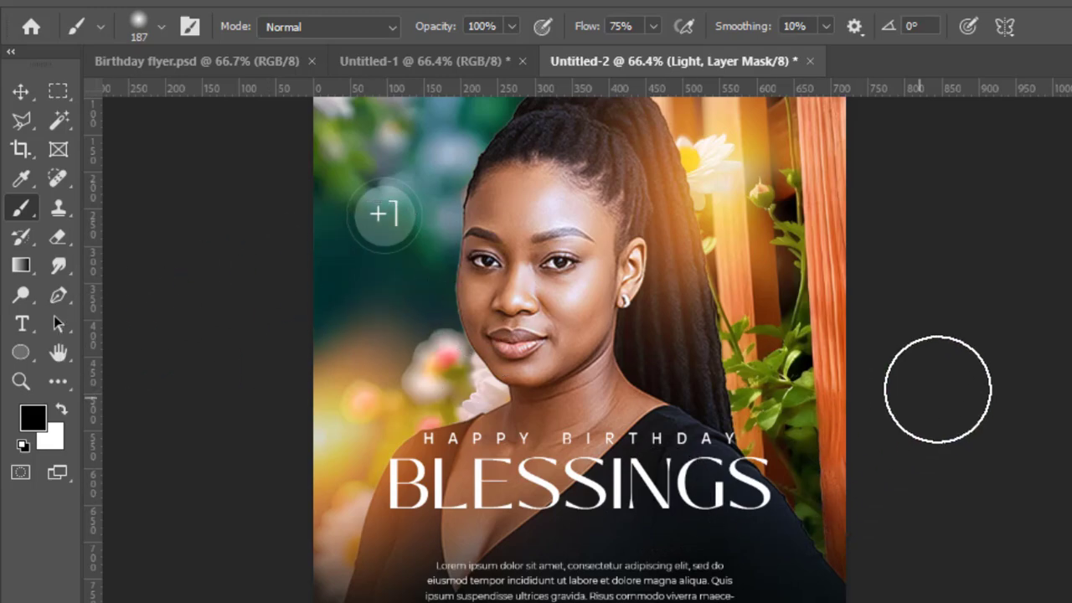
{"action": "left_click_drag", "start_coordinate": [935, 422], "coordinate": [921, 489]}
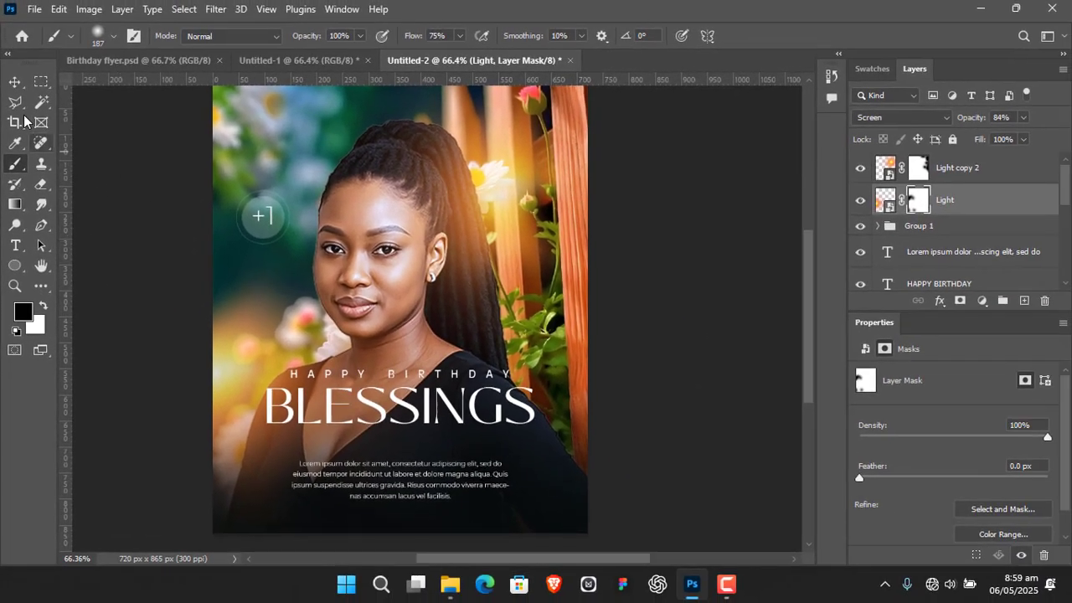
{"action": "left_click", "coordinate": [15, 81]}
{"action": "left_click", "coordinate": [742, 327]}
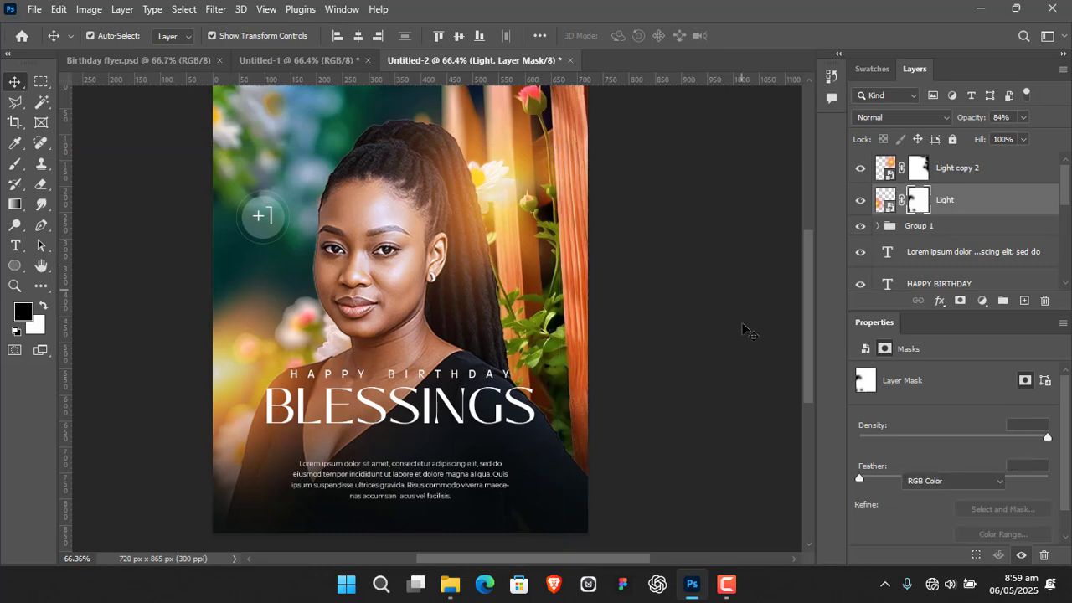
View the finished flyer in full screen mode without the interface panels
{"action": "mouse_move", "coordinate": [749, 430]}
{"action": "left_mouse_down"}
{"action": "mouse_move", "coordinate": [789, 390]}
{"action": "mouse_move", "coordinate": [752, 415]}
{"action": "left_mouse_up"}
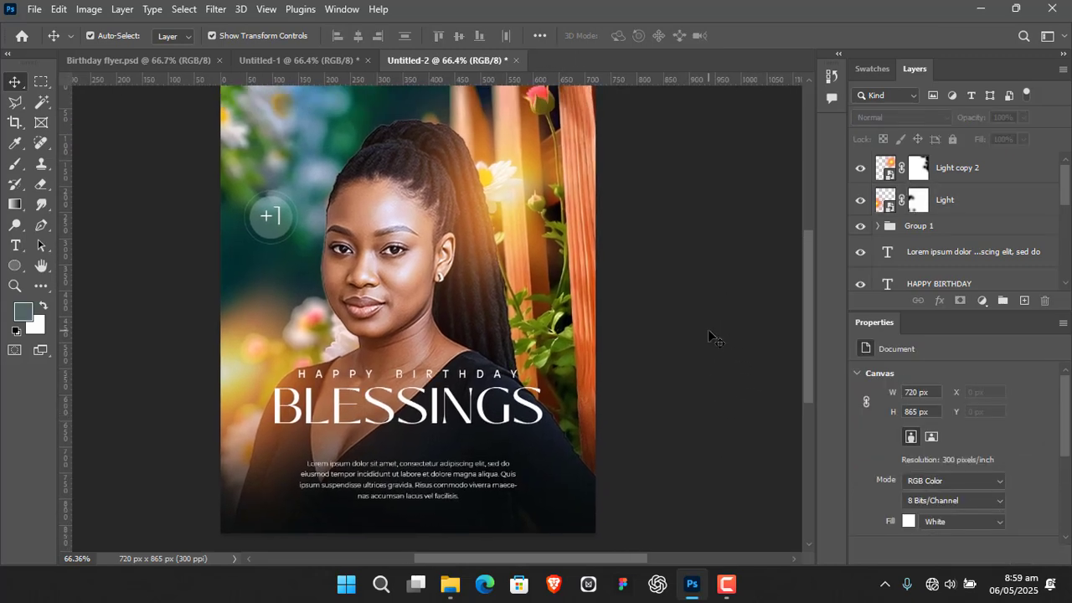
{"action": "key", "text": "f"}
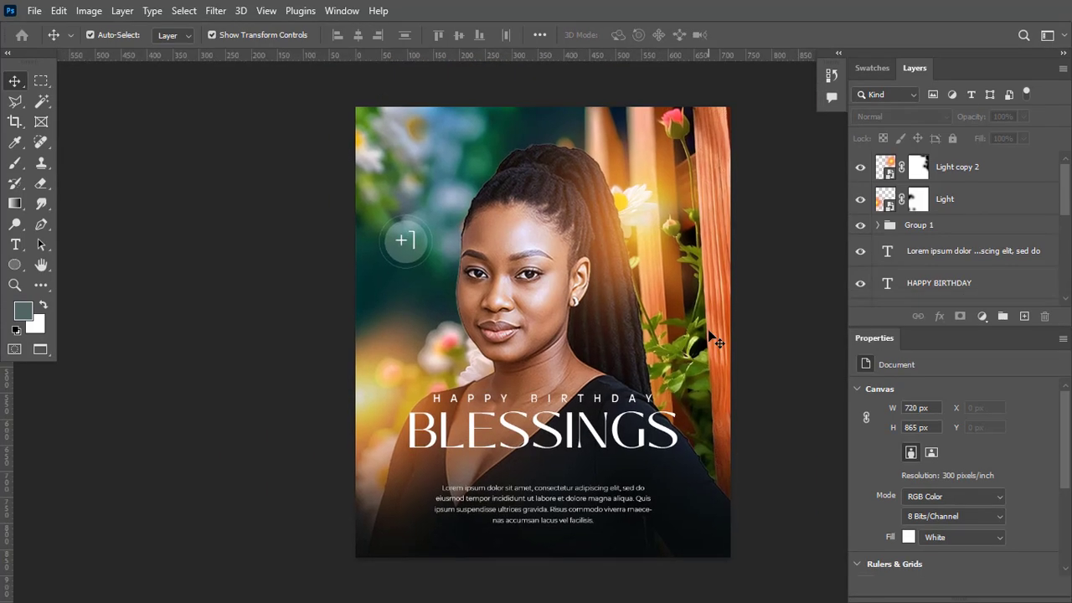
{"action": "key", "text": "f"}
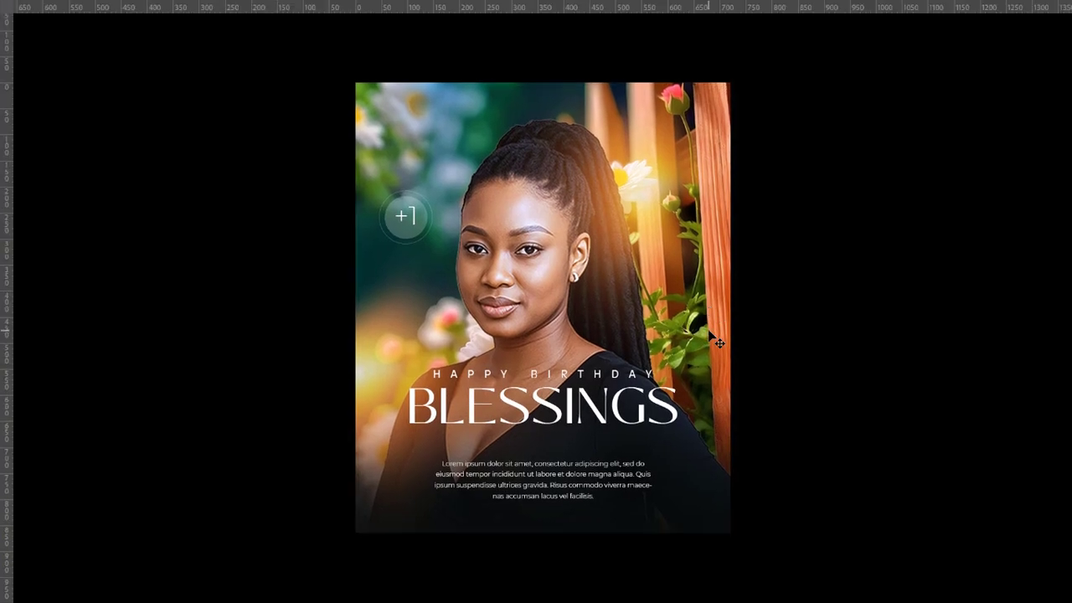